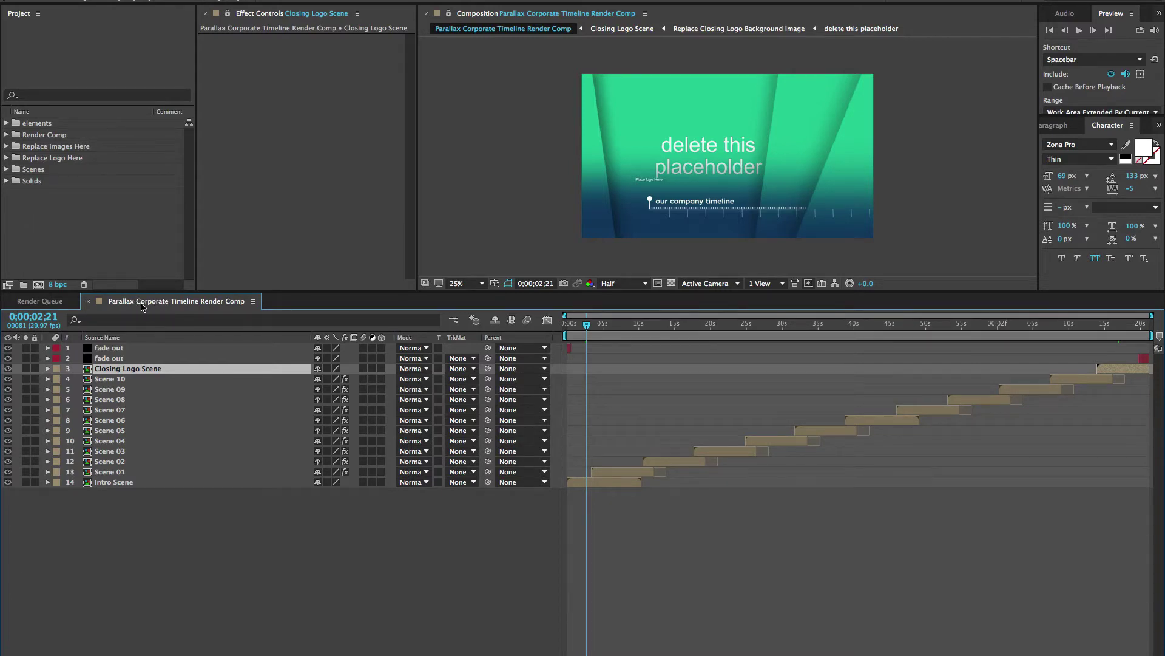
- Examine the Intro Scene, Scene 01, Closing Logo Scene and fade out layers in the render composition's timeline
click(112, 483)
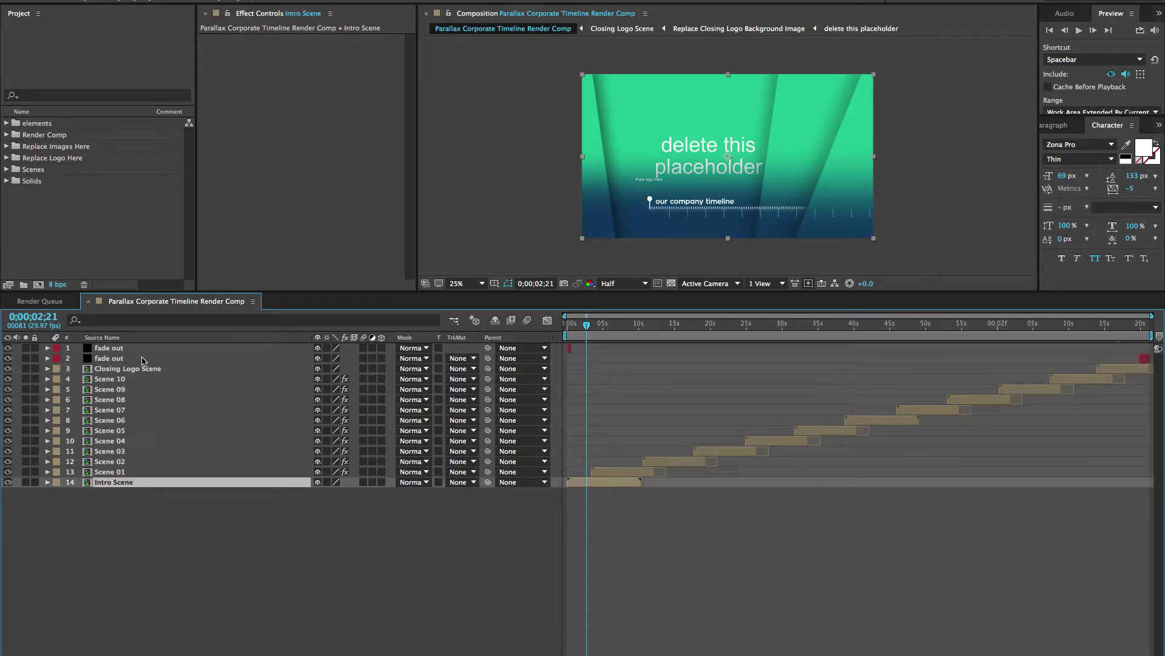
click(125, 473)
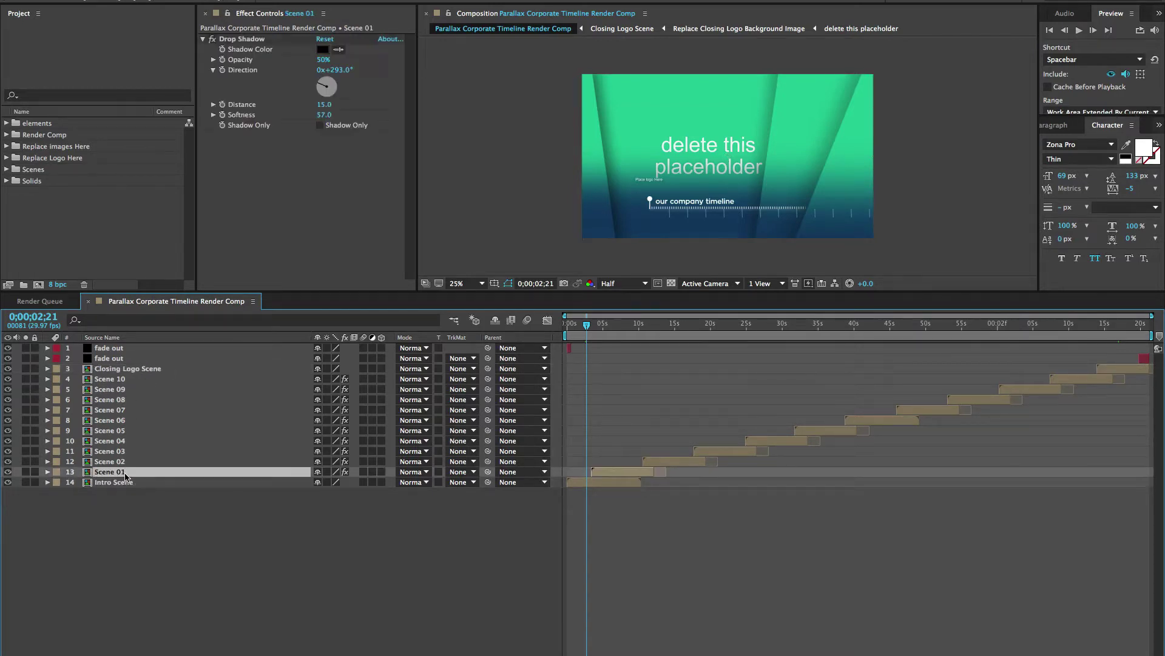
click(123, 370)
click(125, 358)
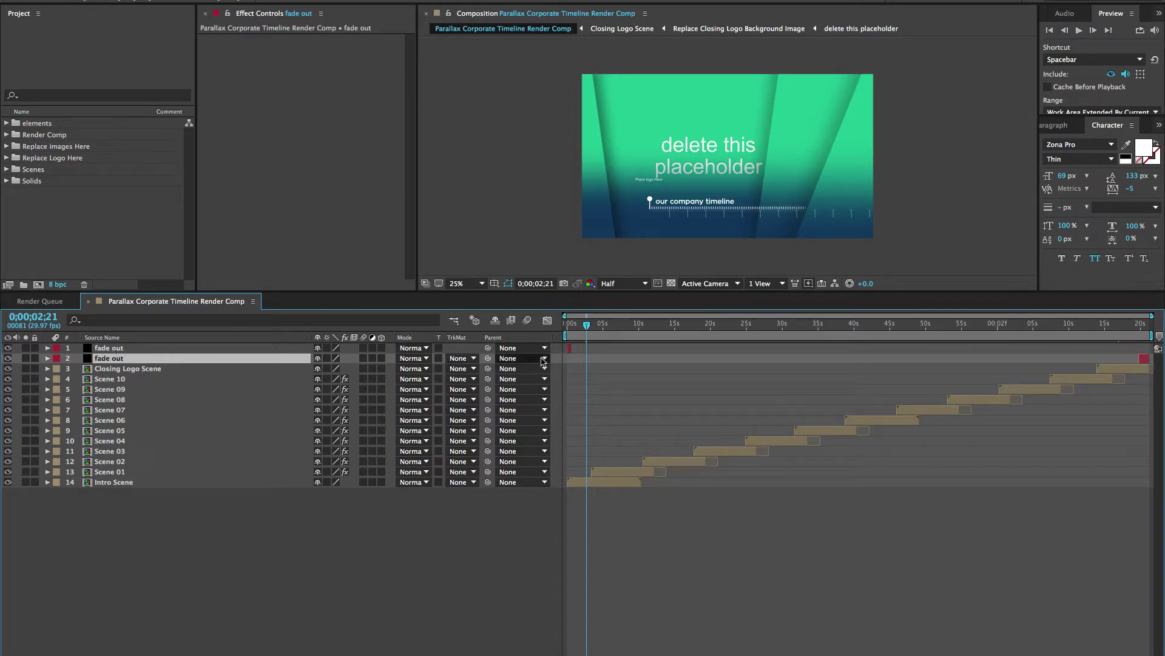
click(567, 327)
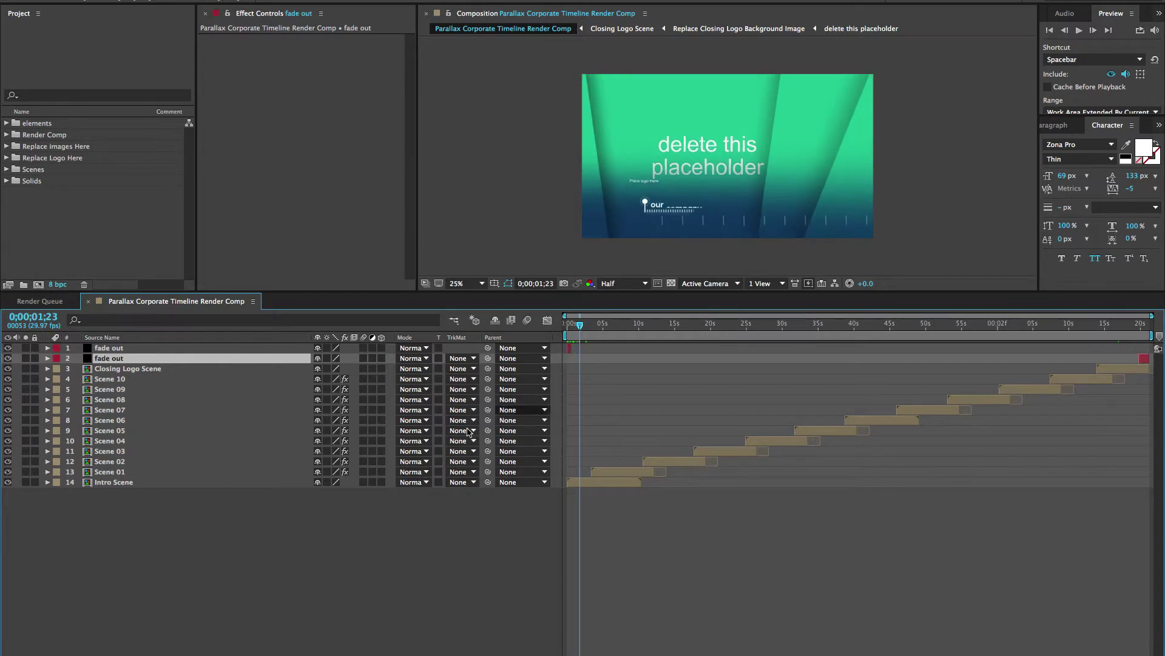
- Review the contents of the elements and Render Comp folders in the project
click(40, 27)
click(90, 123)
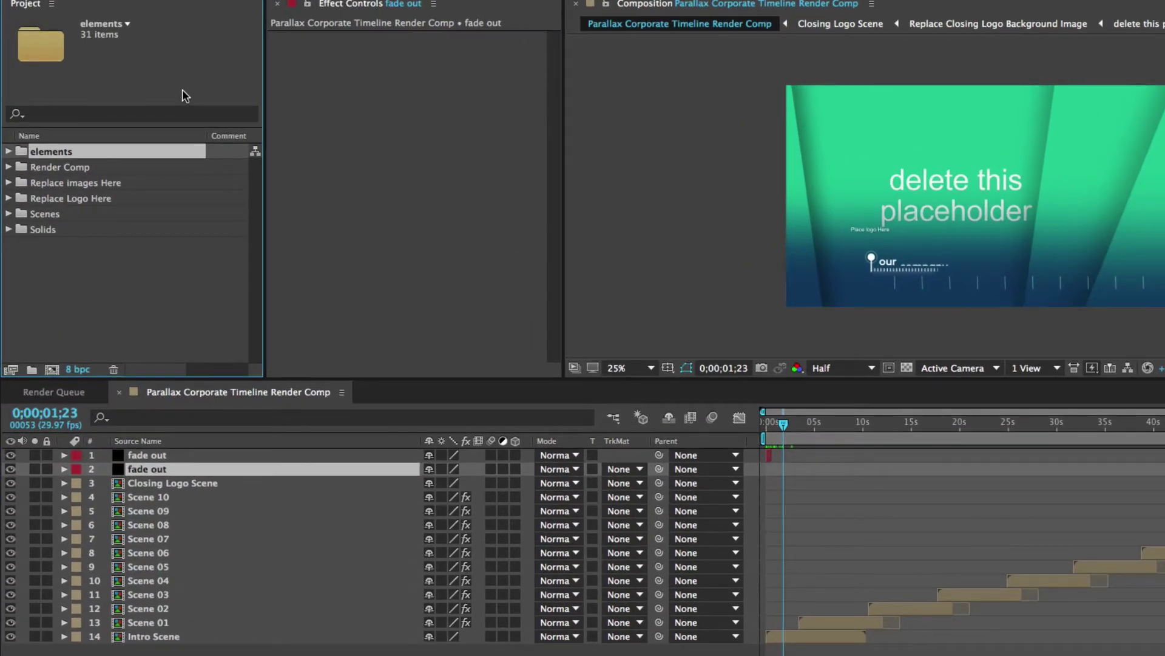
double_click(35, 149)
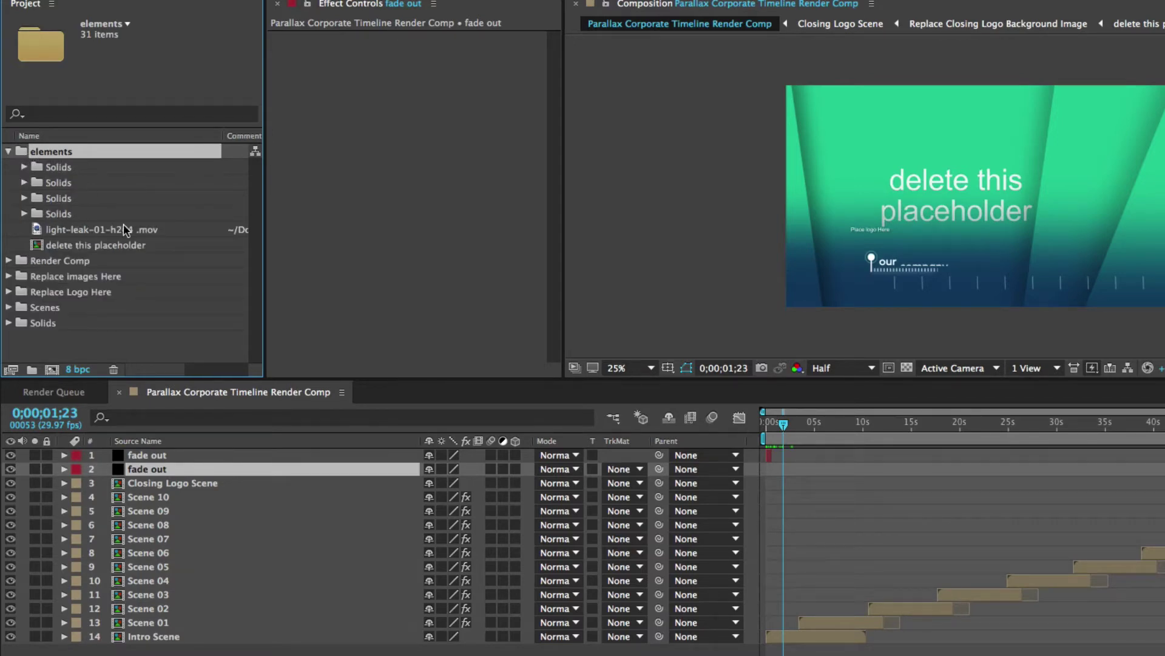
click(9, 151)
click(21, 166)
click(8, 167)
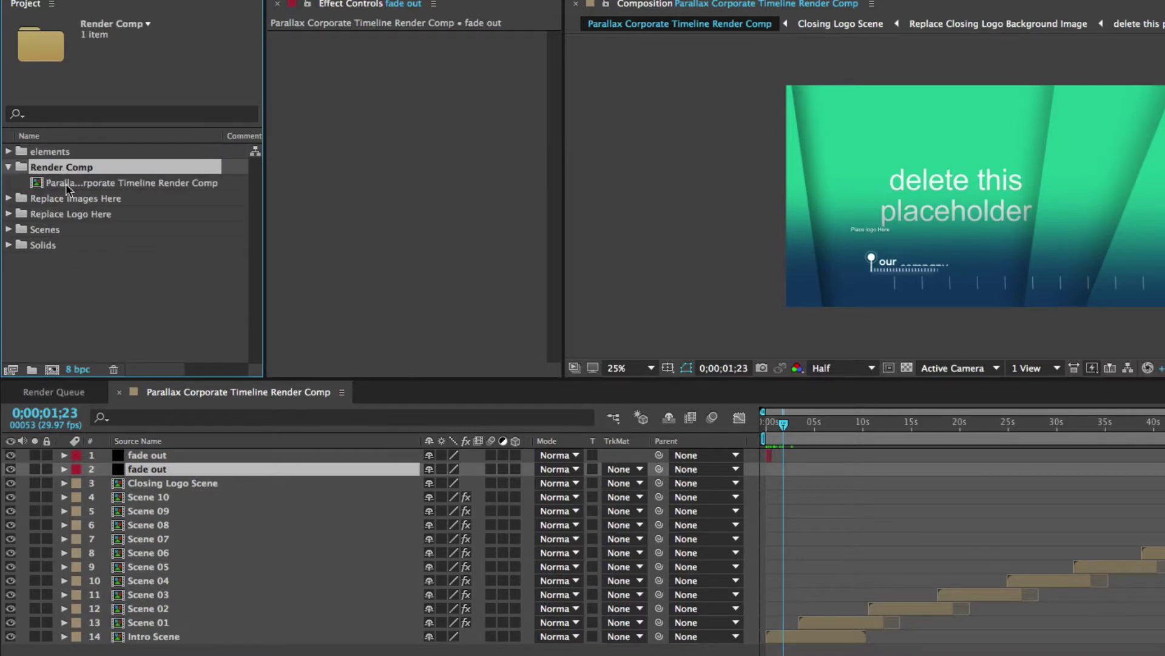
- Review the contents of the Replace Images Here, Replace Logo Here and Scenes folders, enlarging the project area
double_click(79, 198)
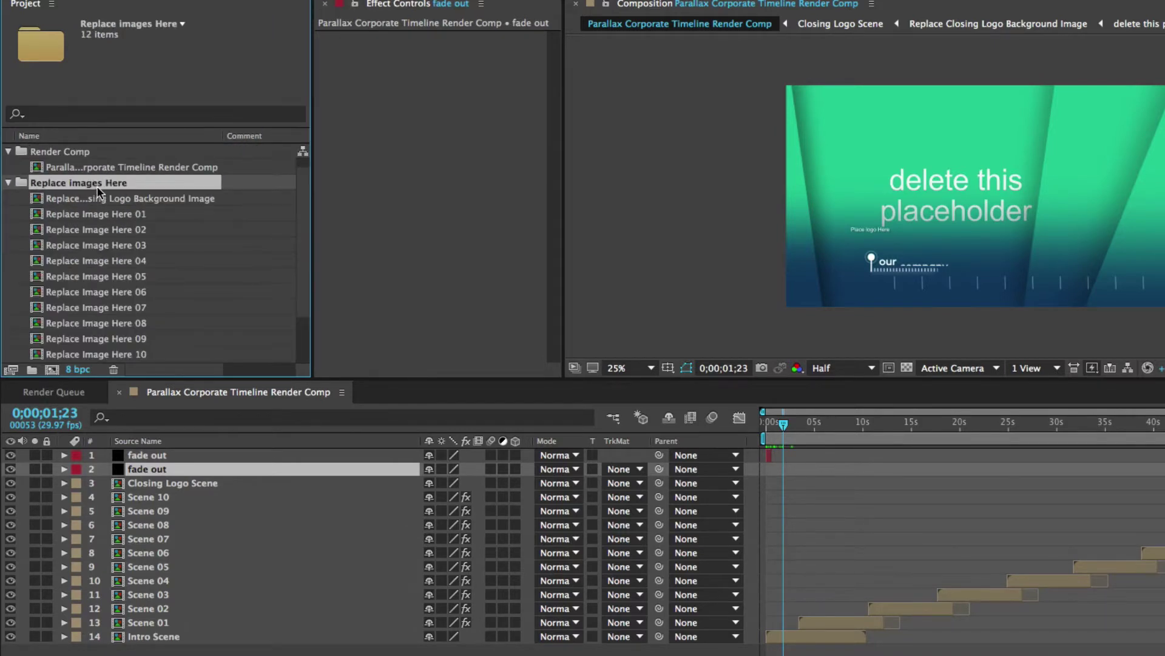
scroll(96, 188, up, 1)
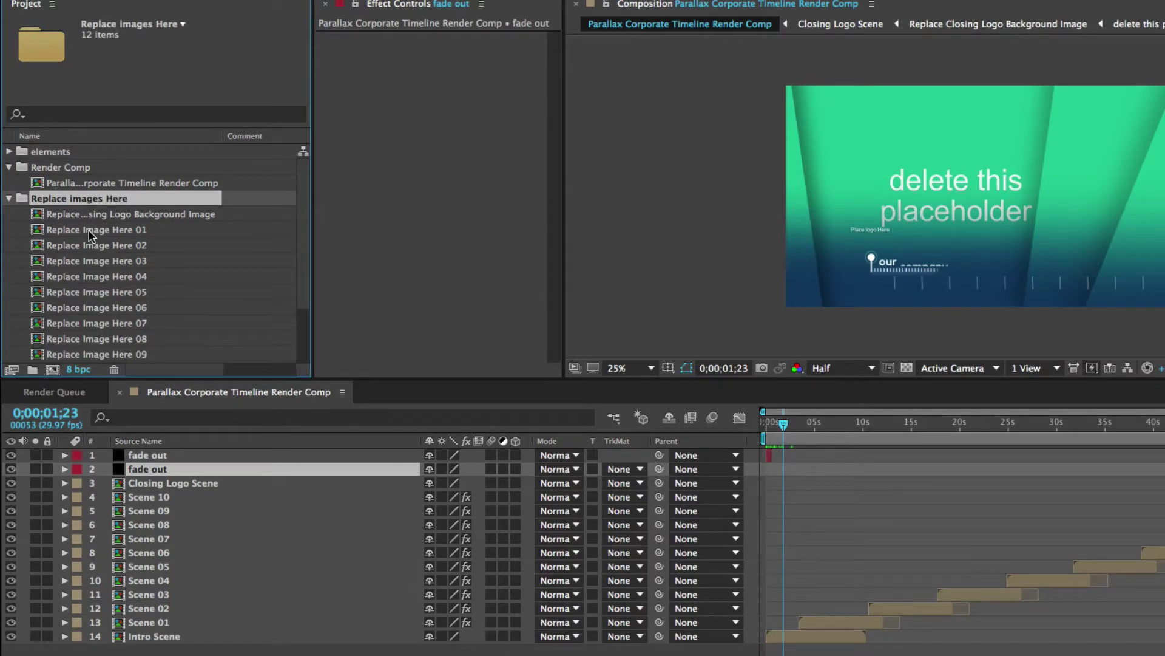
click(9, 199)
click(24, 213)
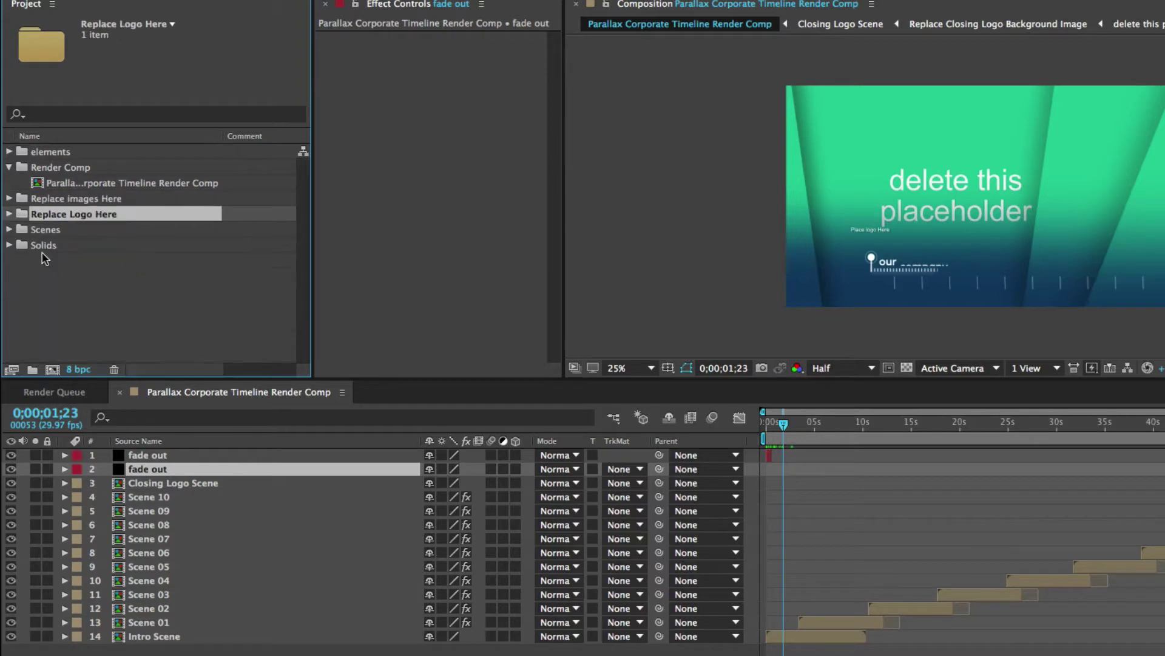
click(9, 213)
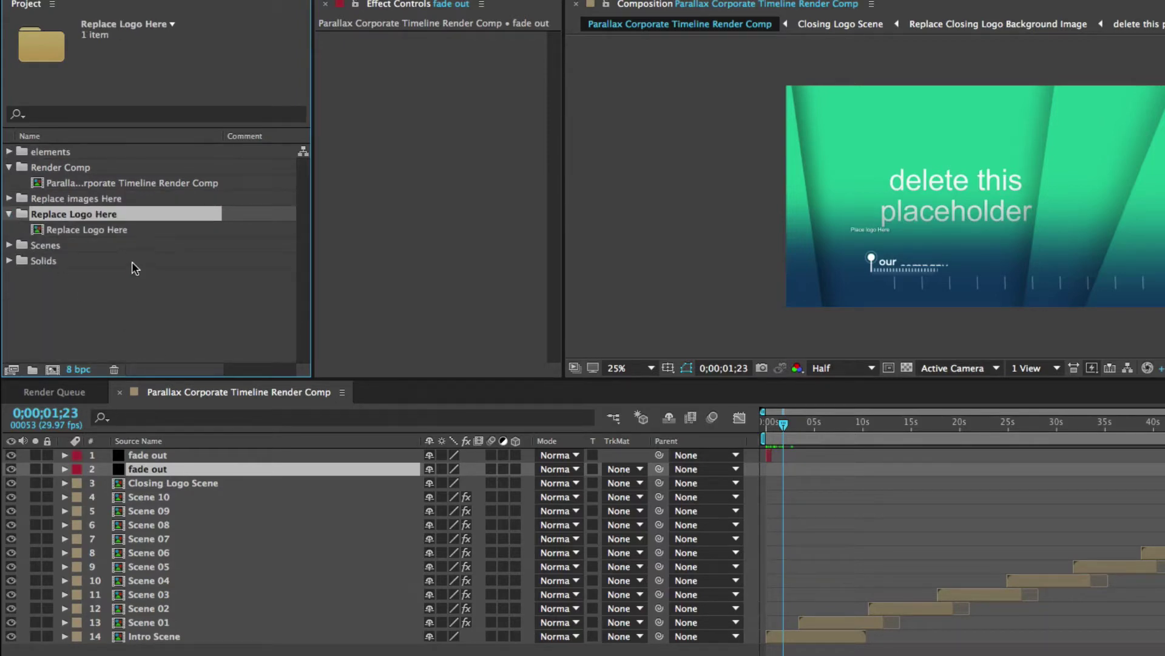
click(9, 246)
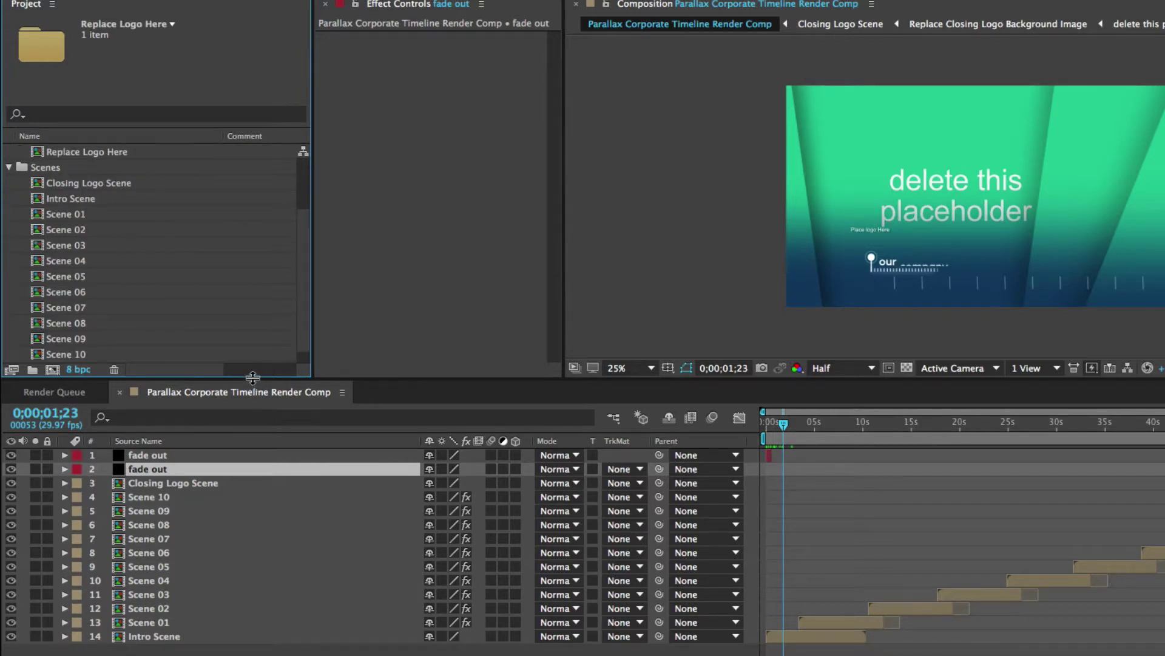
drag(251, 381, 258, 426)
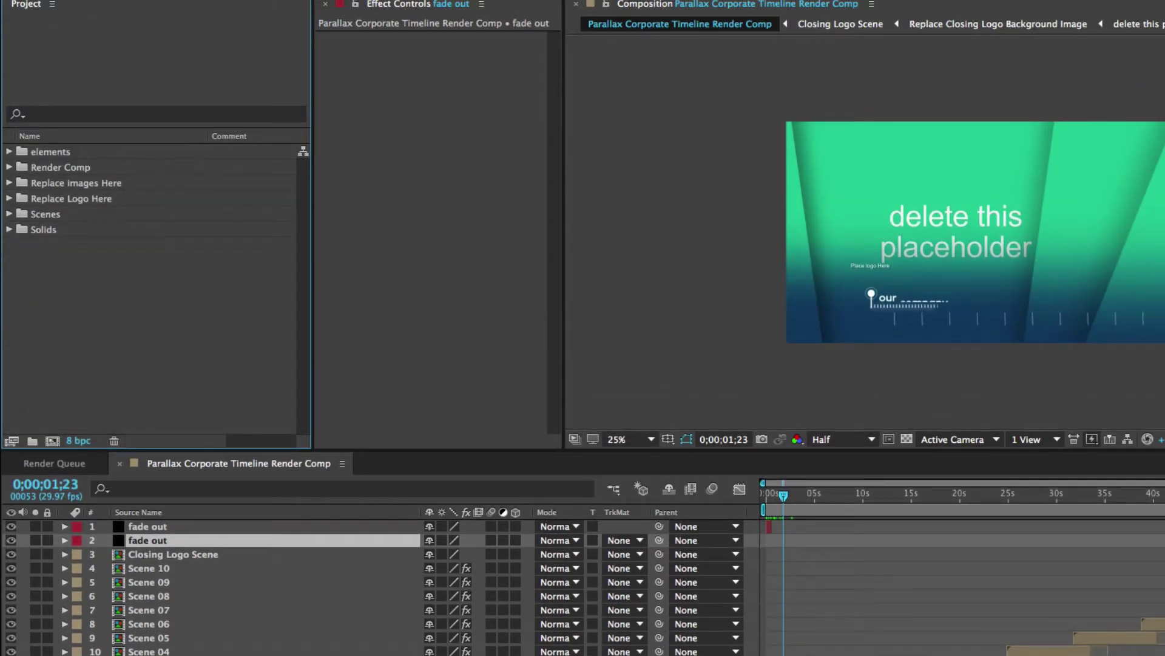
- Open the Intro Scene composition from the project's Scenes folder
click(119, 621)
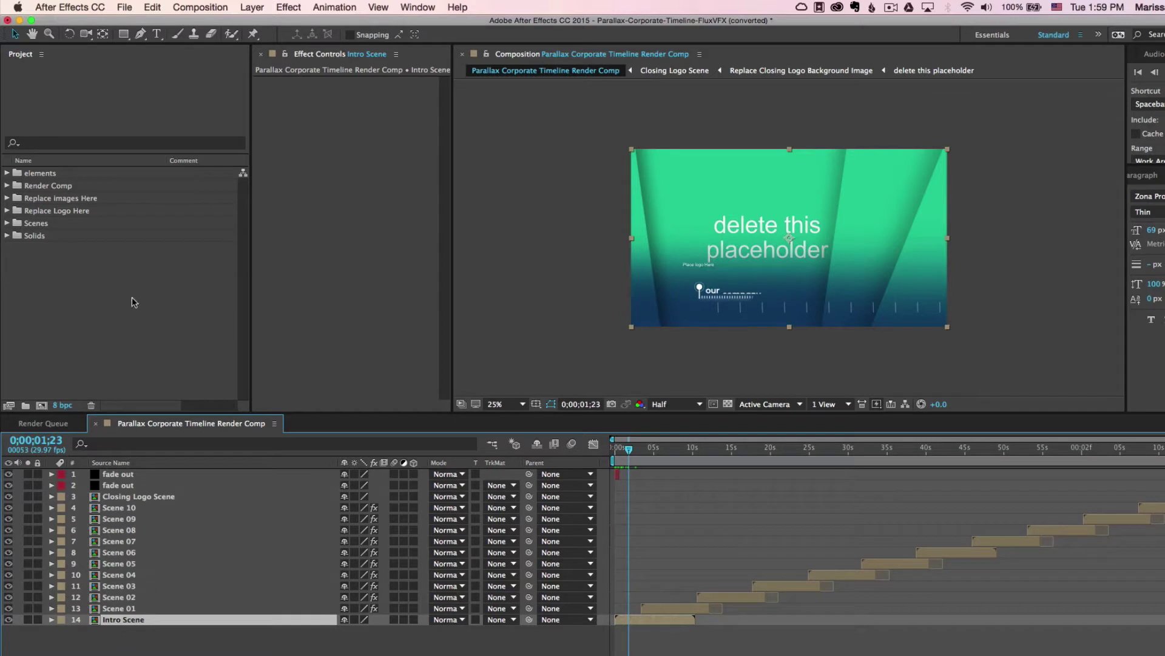
click(28, 223)
click(7, 223)
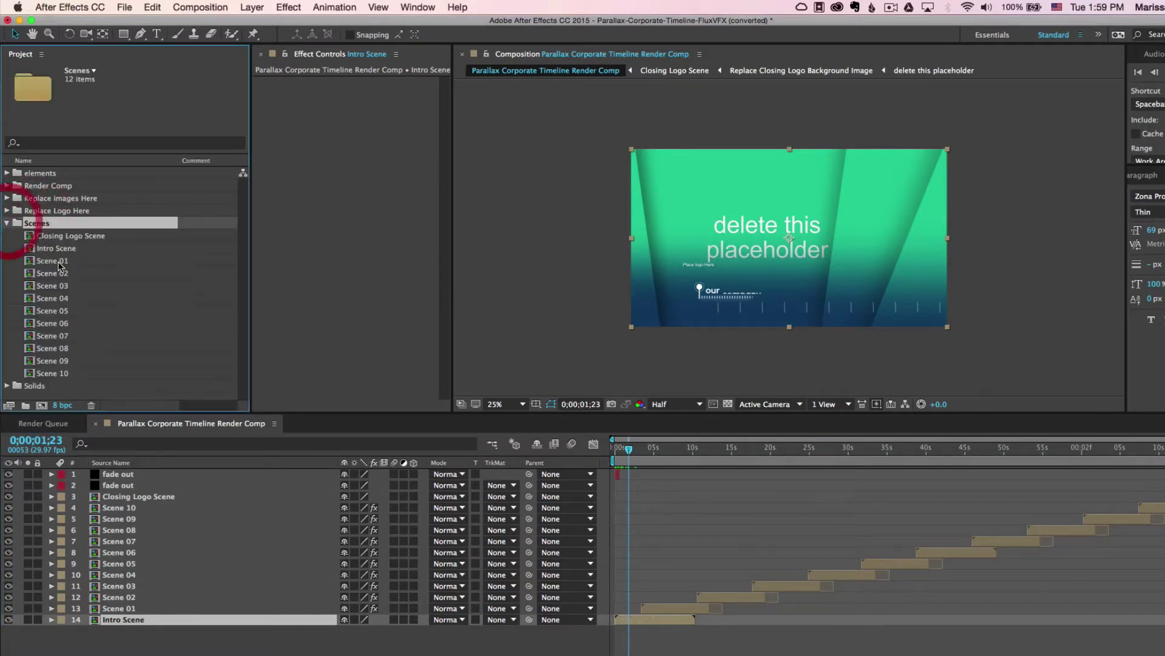
click(58, 250)
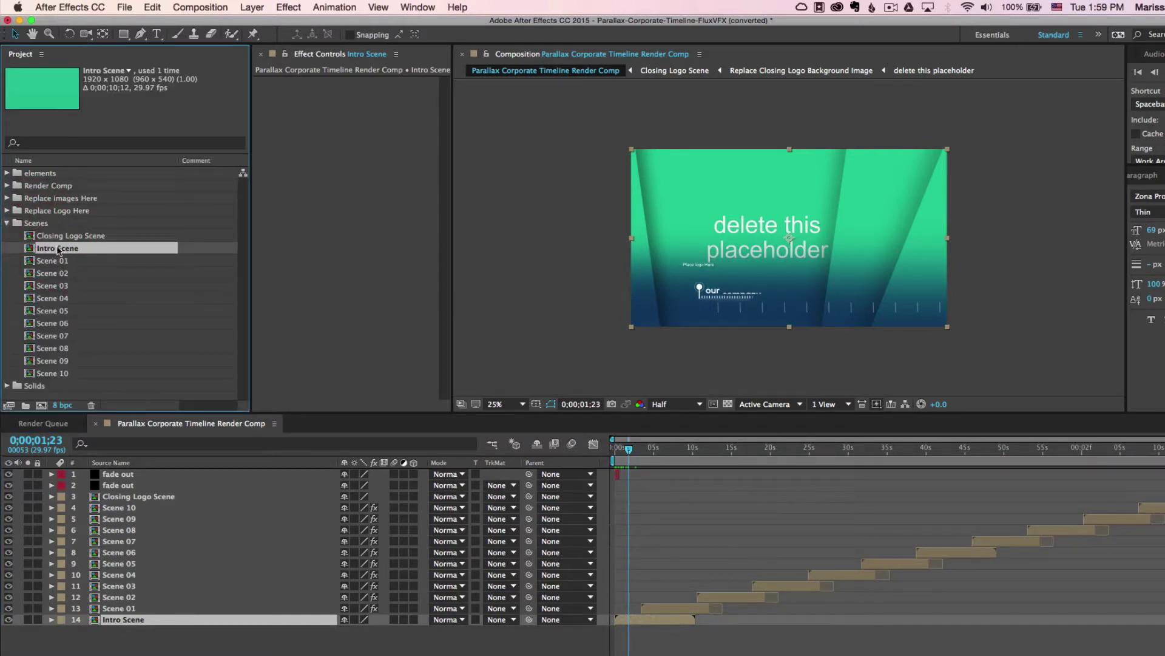
double_click(56, 250)
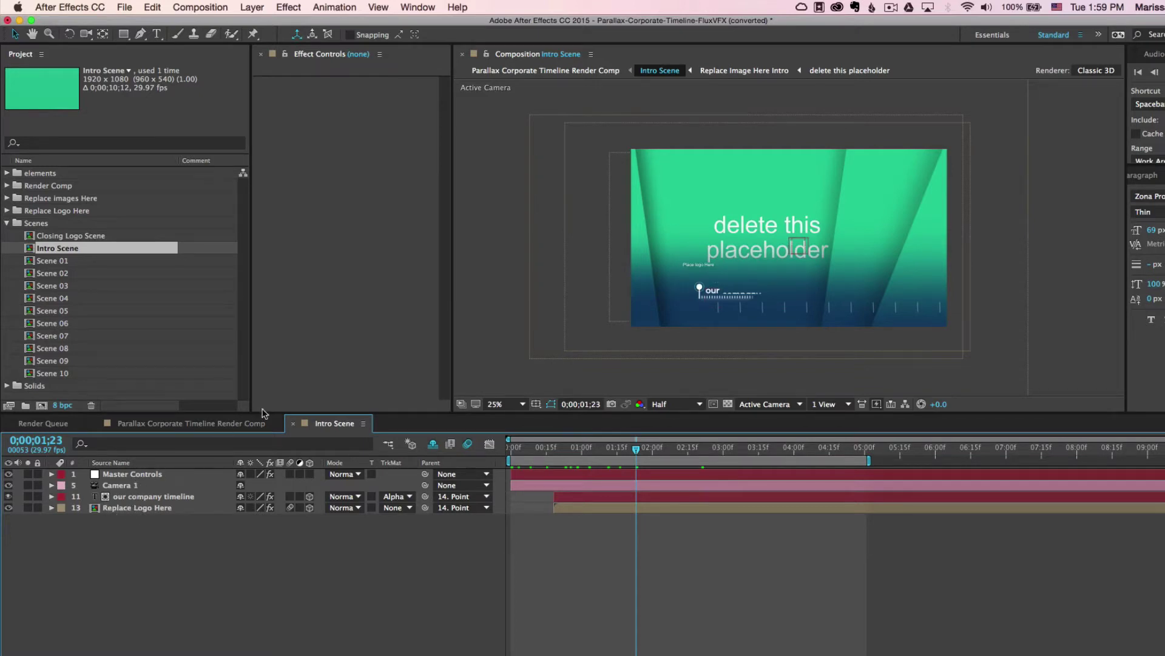
- Reveal the shy layers in the Intro Scene timeline and hide them again
click(433, 446)
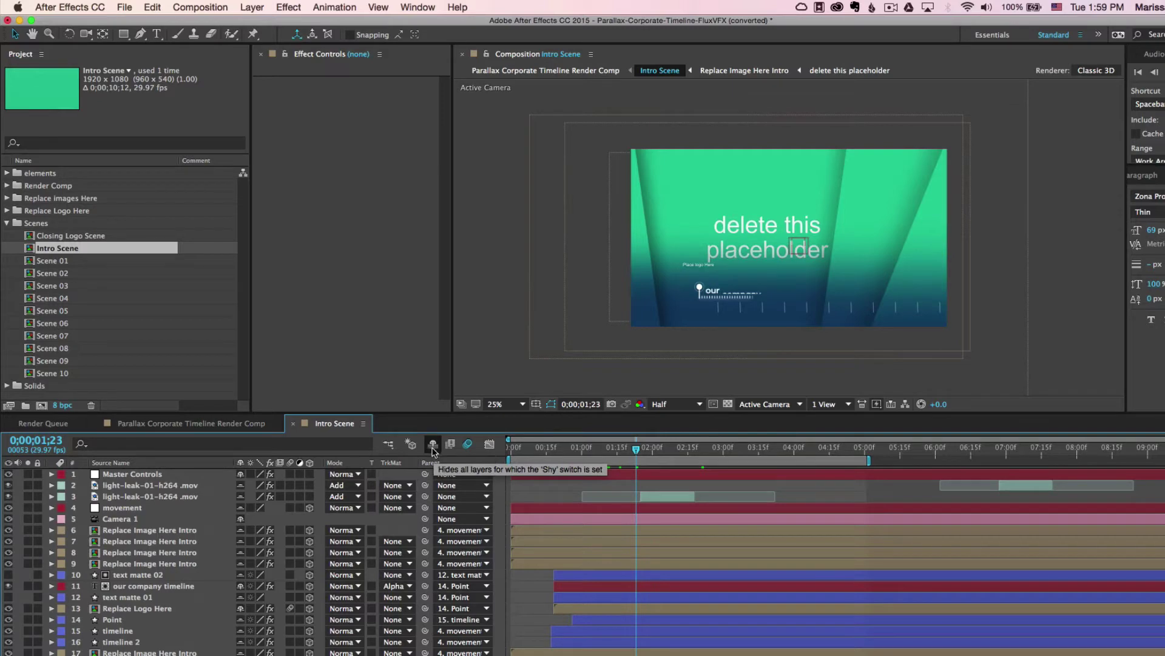
click(431, 446)
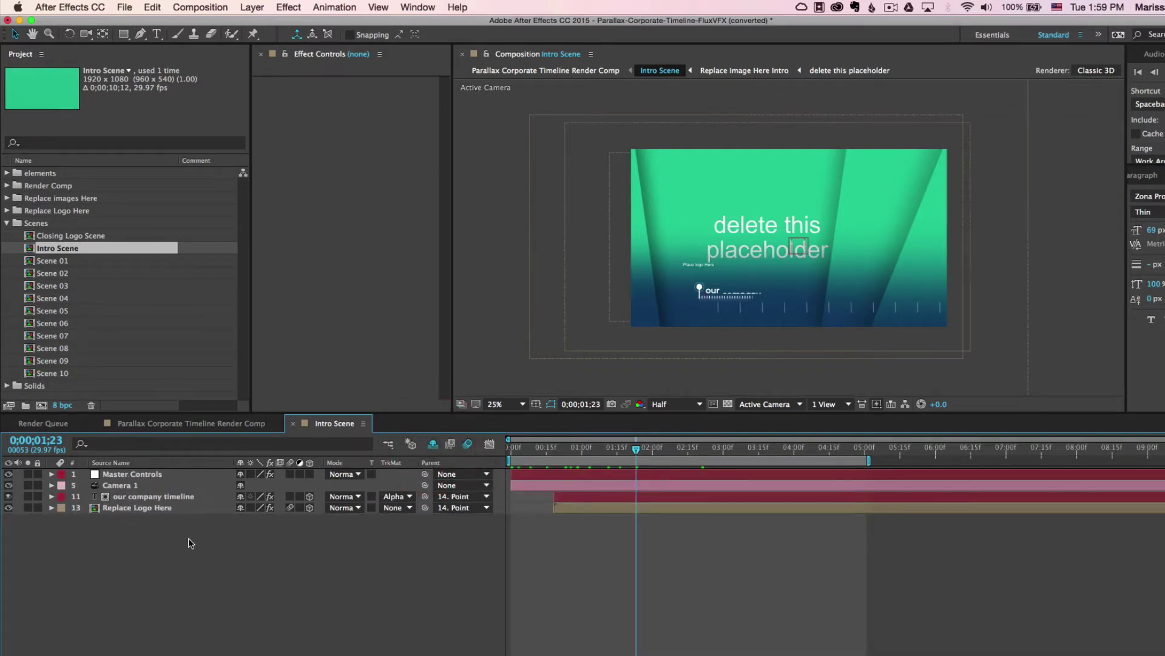
- Display the Master Controls layer's effects with their full names readable and move the current time to 0;00;02;21
click(116, 475)
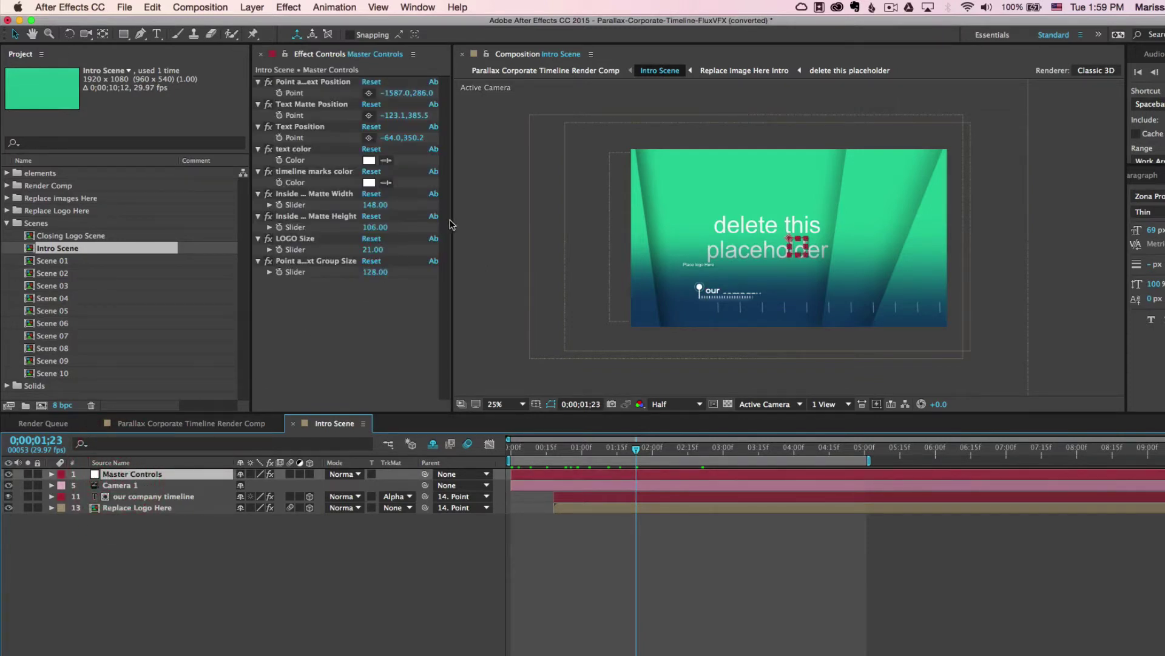
drag(454, 220, 495, 219)
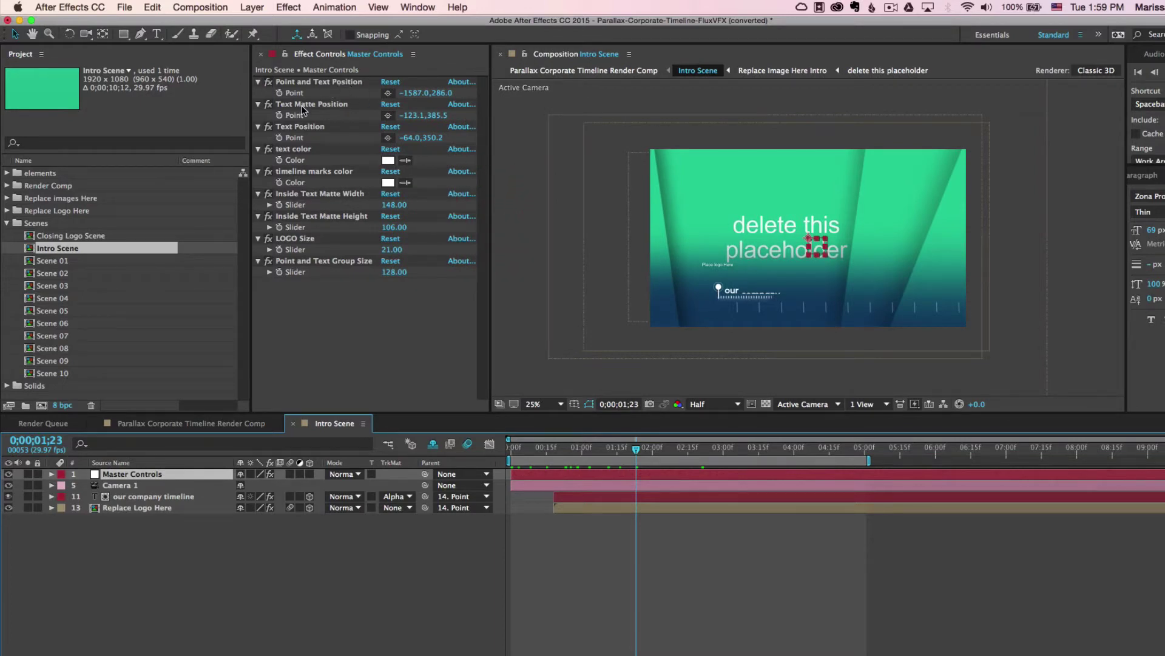
click(330, 105)
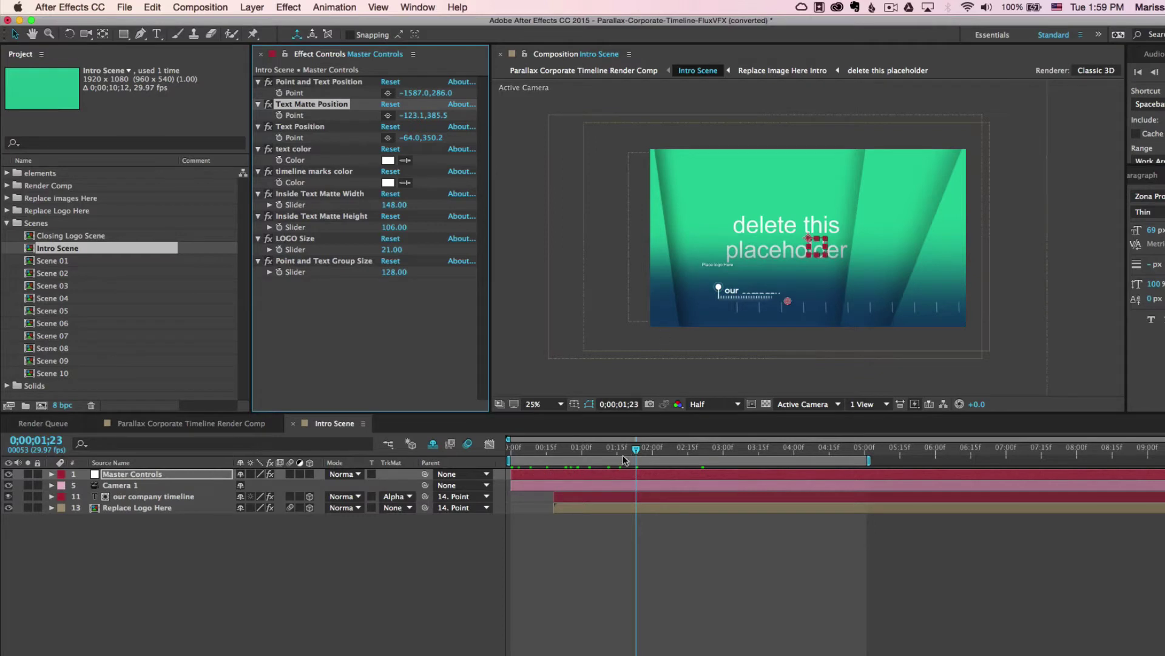
drag(628, 450, 701, 464)
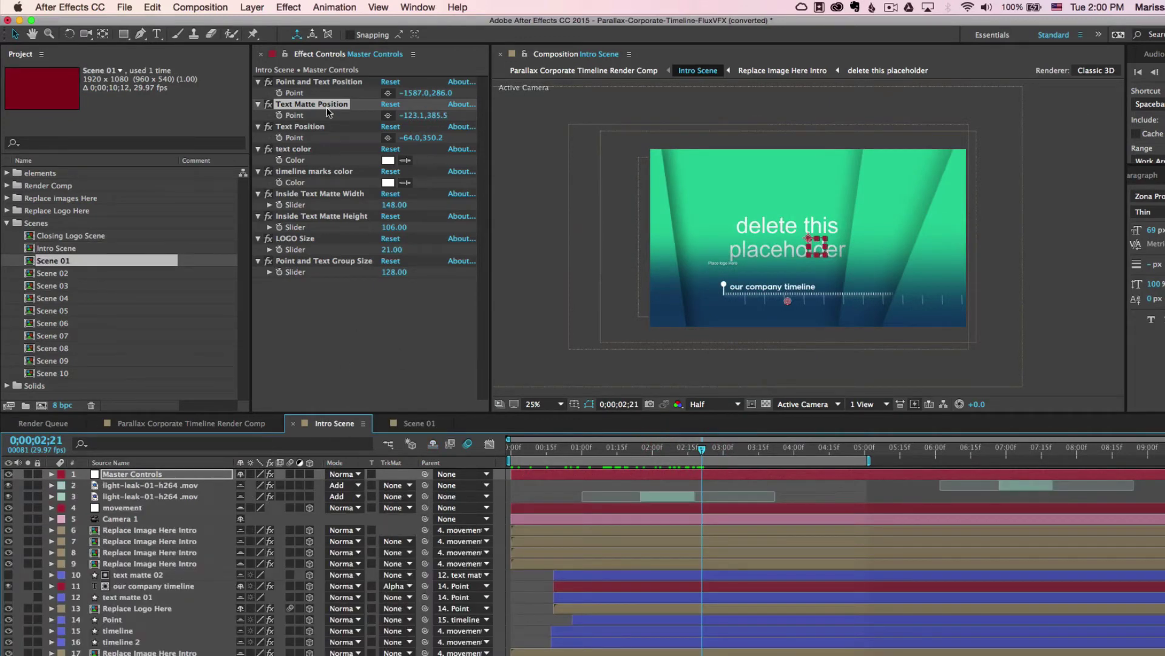
- Try a Text Matte Position Y value of 390.5, and set the Text Position to -66.0, 350.2
click(309, 108)
mouse_move(434, 115)
mouse_down()
mouse_move(417, 117)
mouse_move(434, 125)
mouse_up()
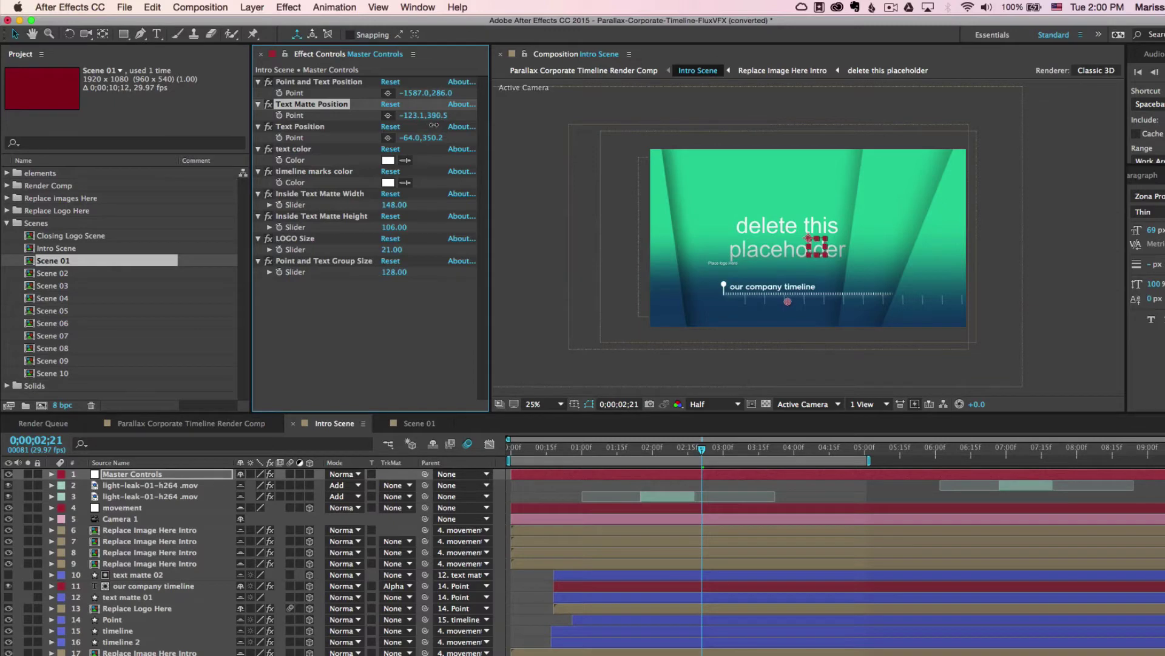
drag(438, 126, 408, 139)
click(304, 126)
- Try red as the Master Controls text color and undo the change
click(387, 160)
click(190, 140)
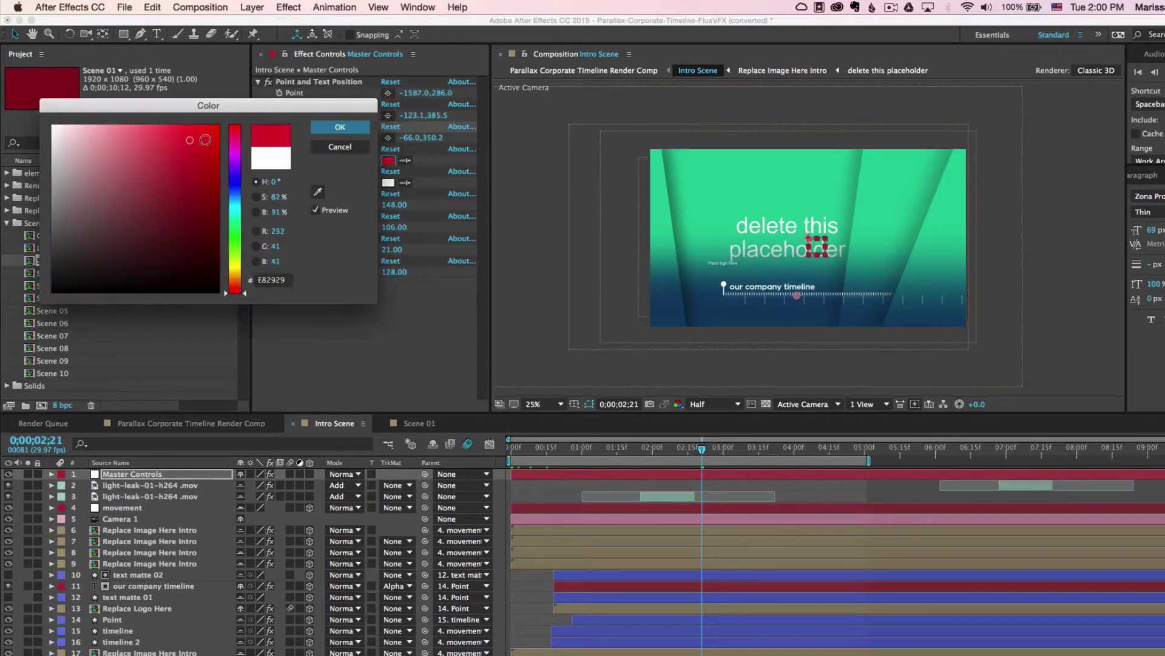
click(340, 127)
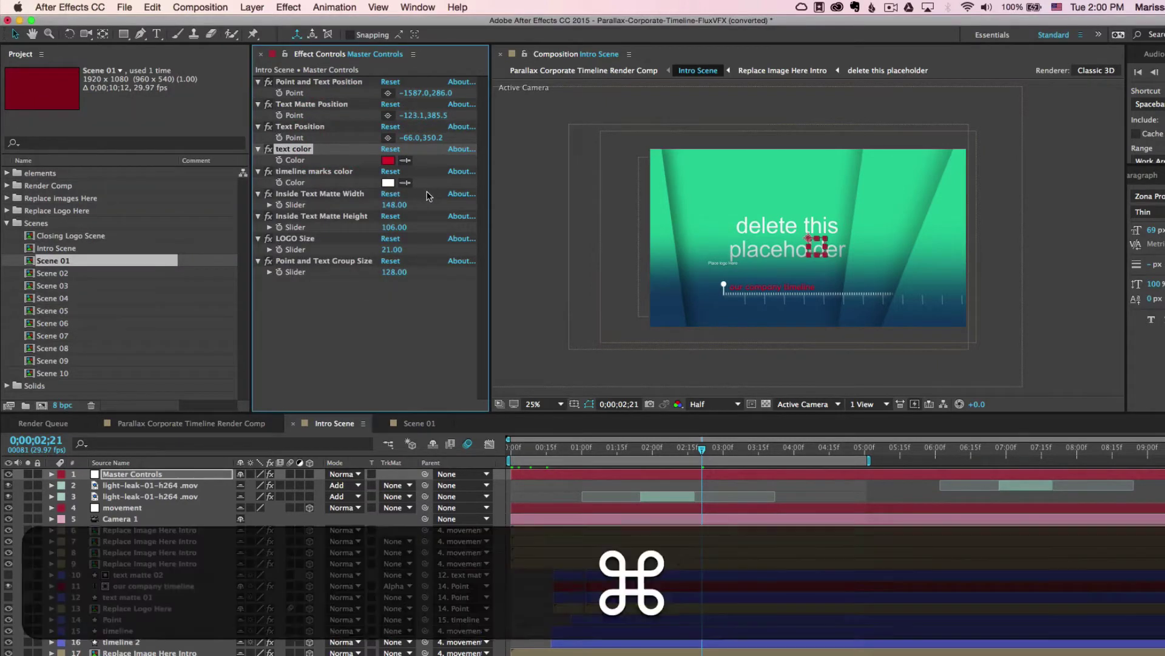
key(super+z)
- Try a red shade for the timeline marks color in Master Controls
click(330, 172)
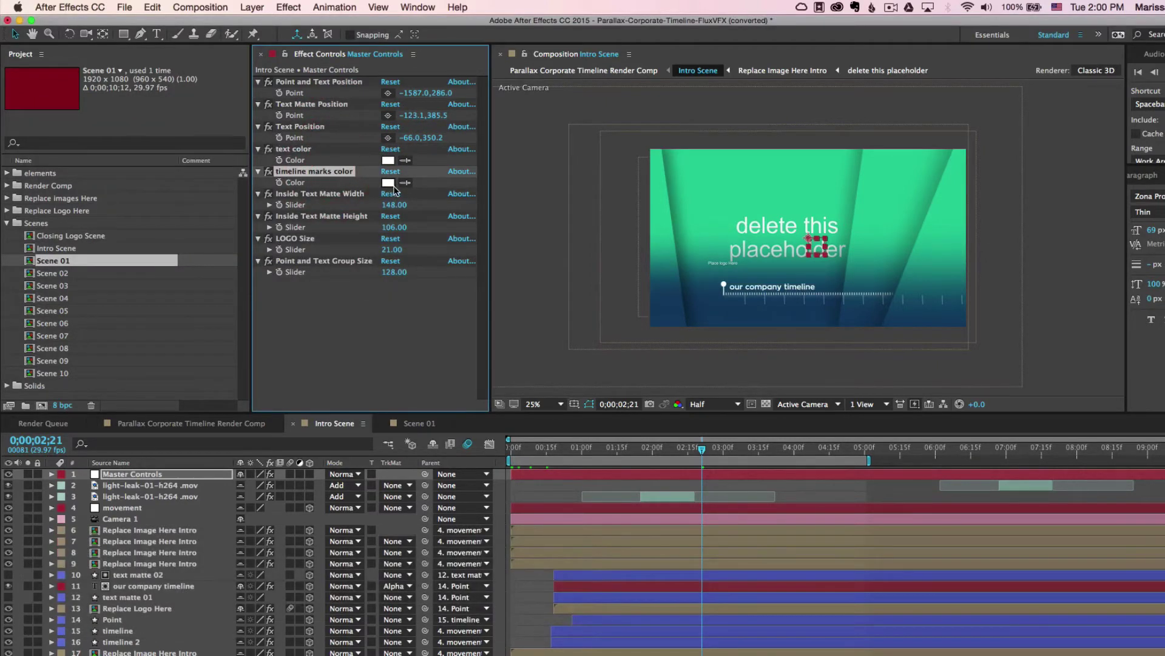
click(388, 182)
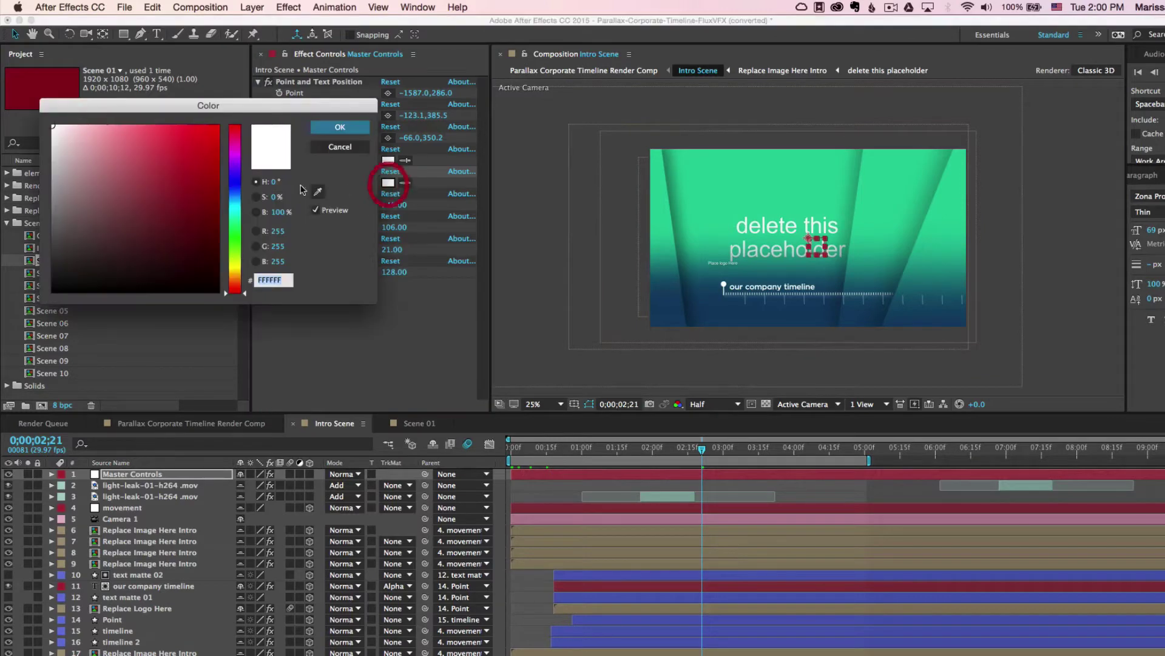
click(182, 130)
click(333, 127)
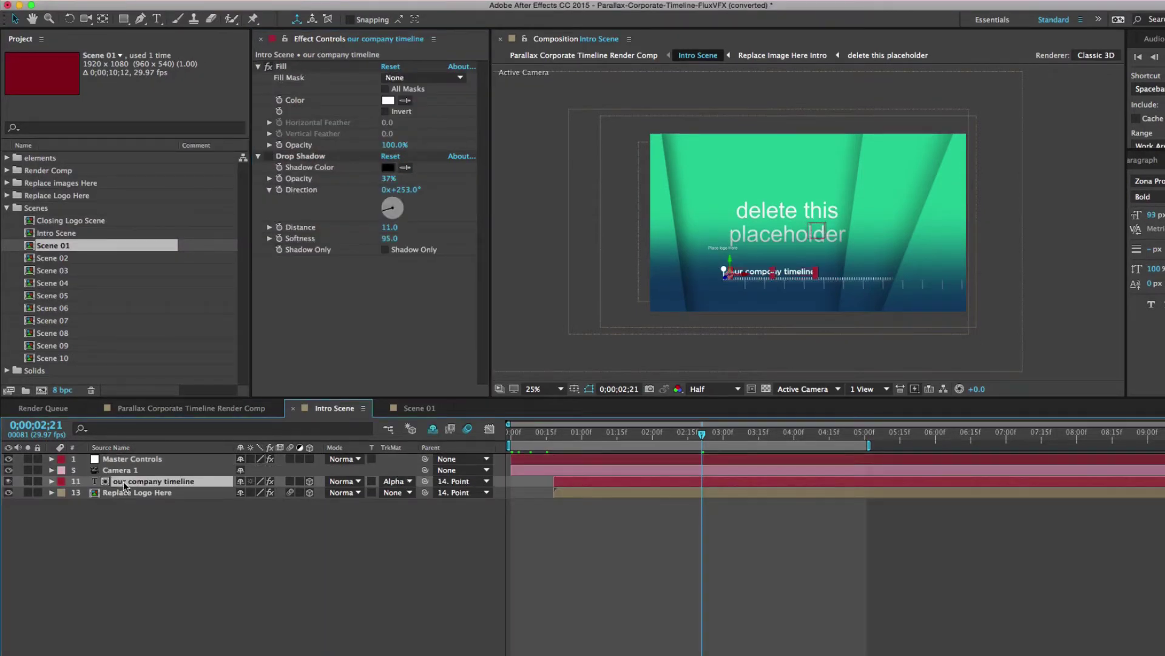
- Replace the "our company timeline" title in the Intro Scene with "Type your text here"
key(z)
click(755, 277)
key(space)
drag(775, 241, 710, 266)
double_click(705, 292)
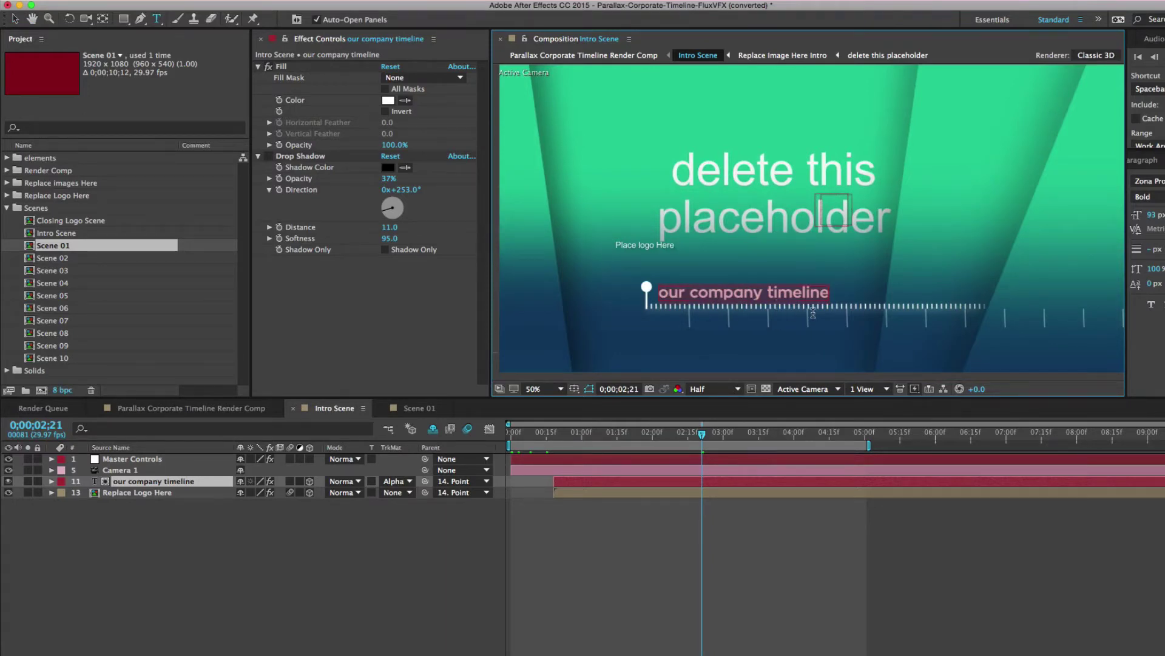
text(Yp)
key(BackSpace)
key(BackSpace)
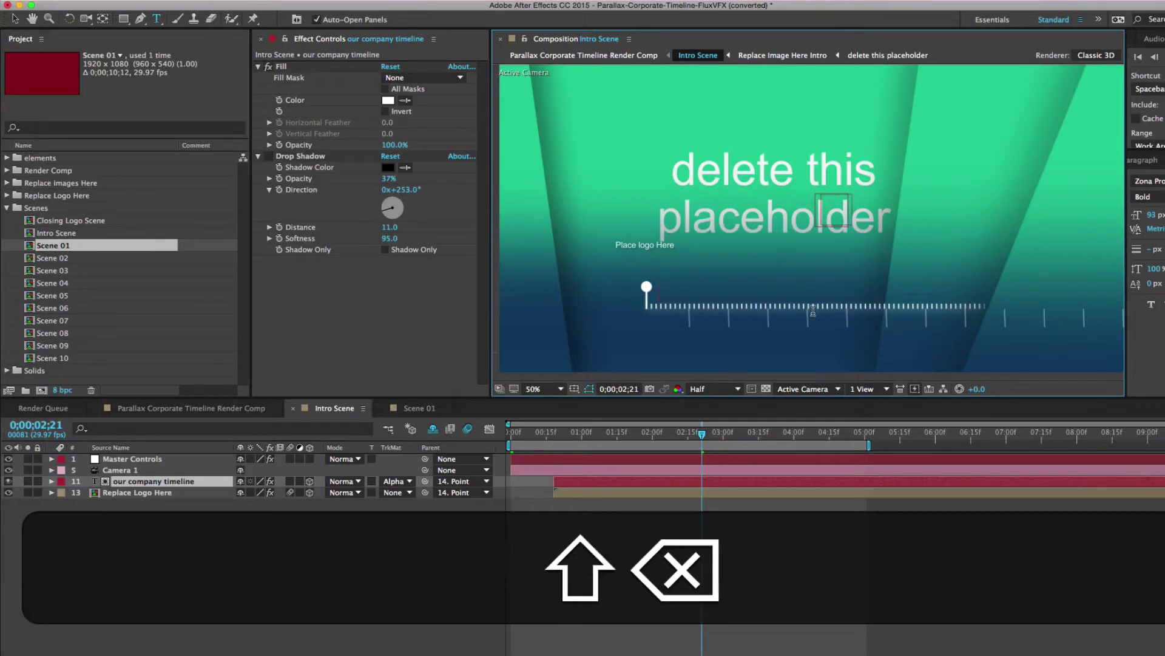
text(Type)
key(BackSpace)
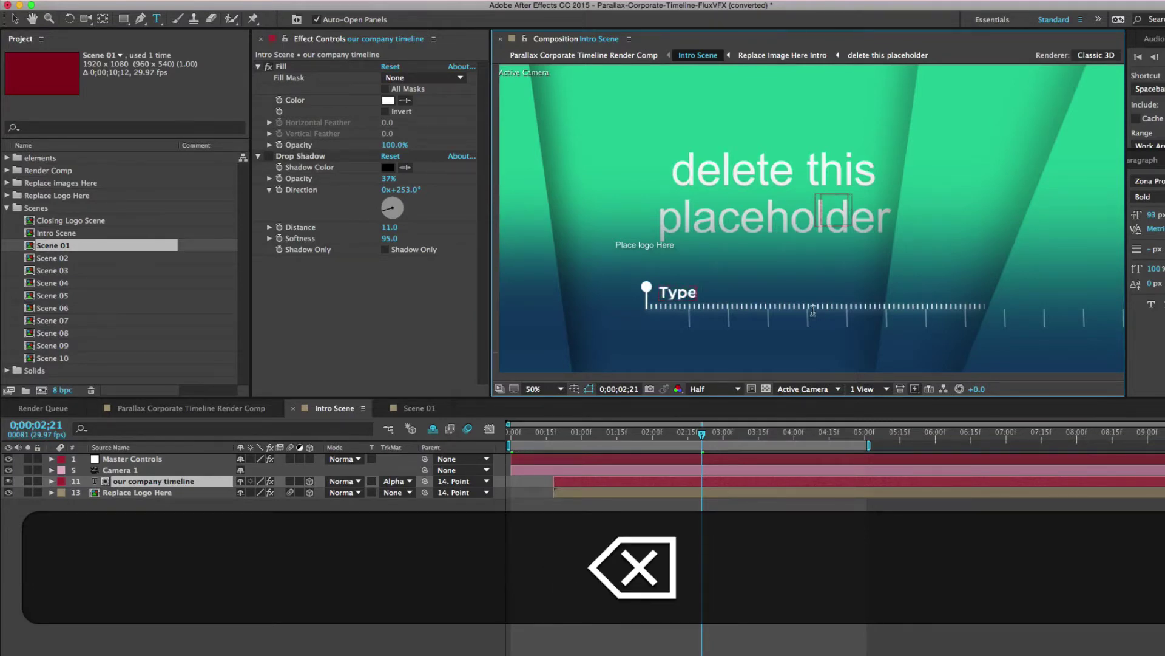
text(y)
text(our text here)
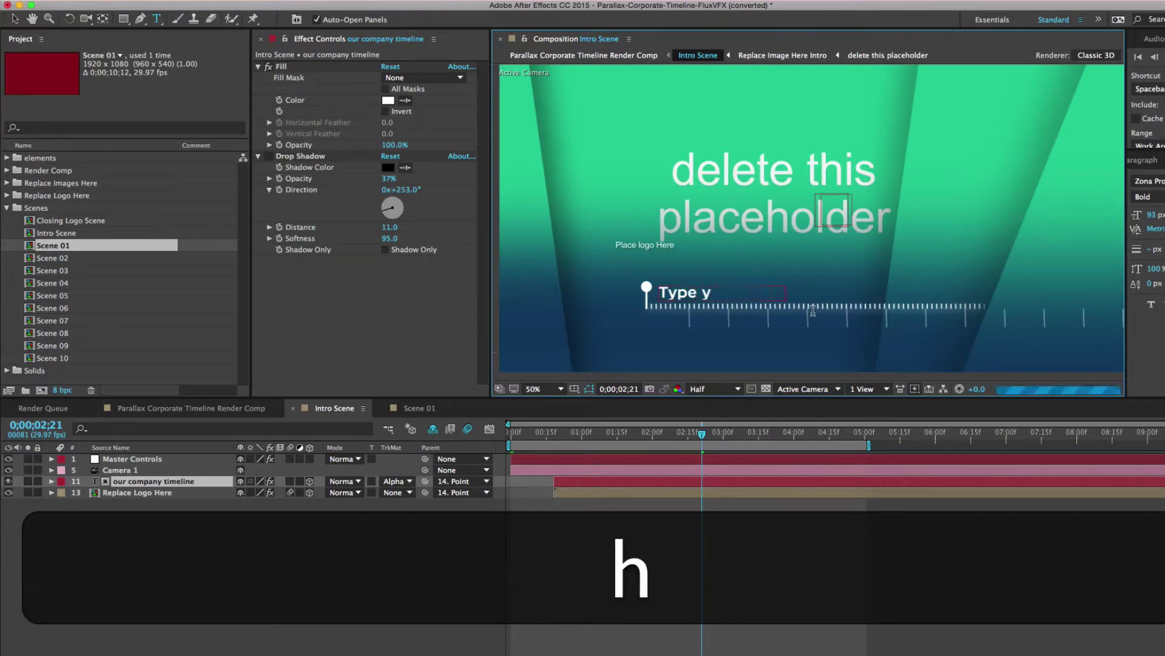
- Set the font size of the "Type your text here" title to 127 px
click(138, 481)
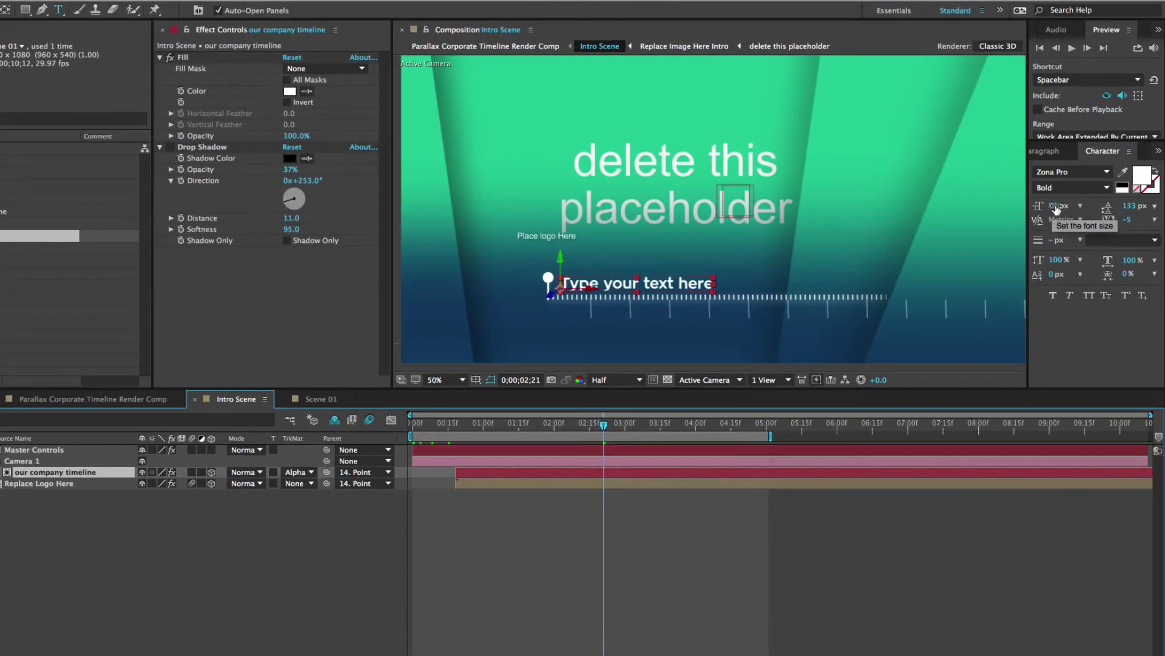
click(1103, 152)
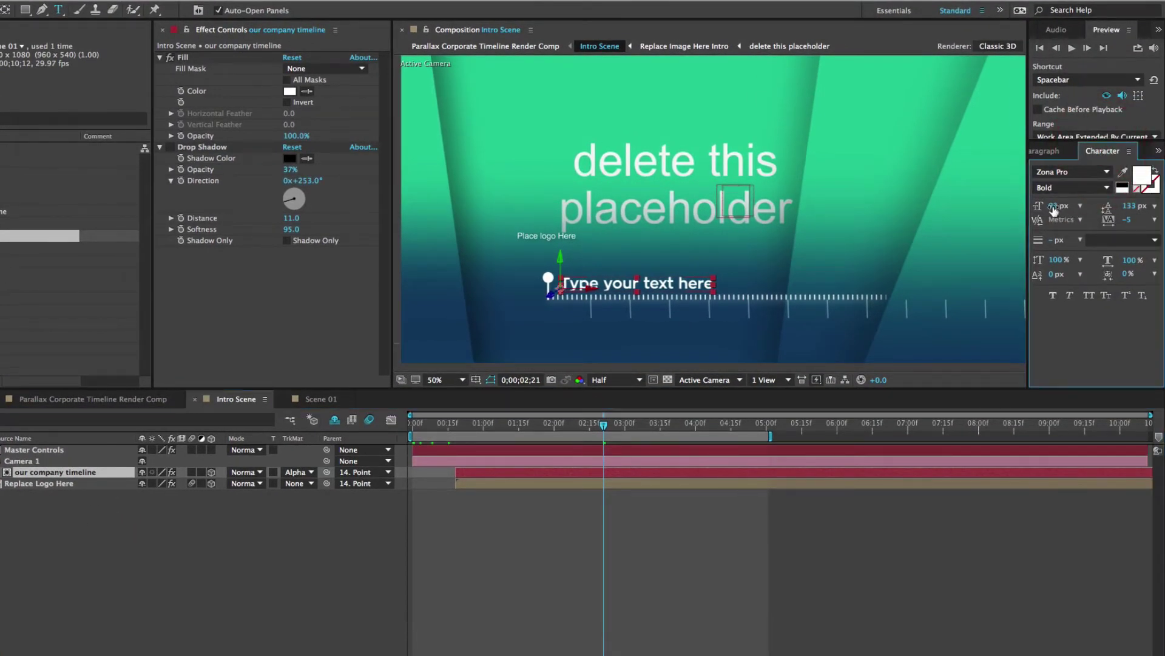
drag(1055, 208, 1087, 216)
click(8, 523)
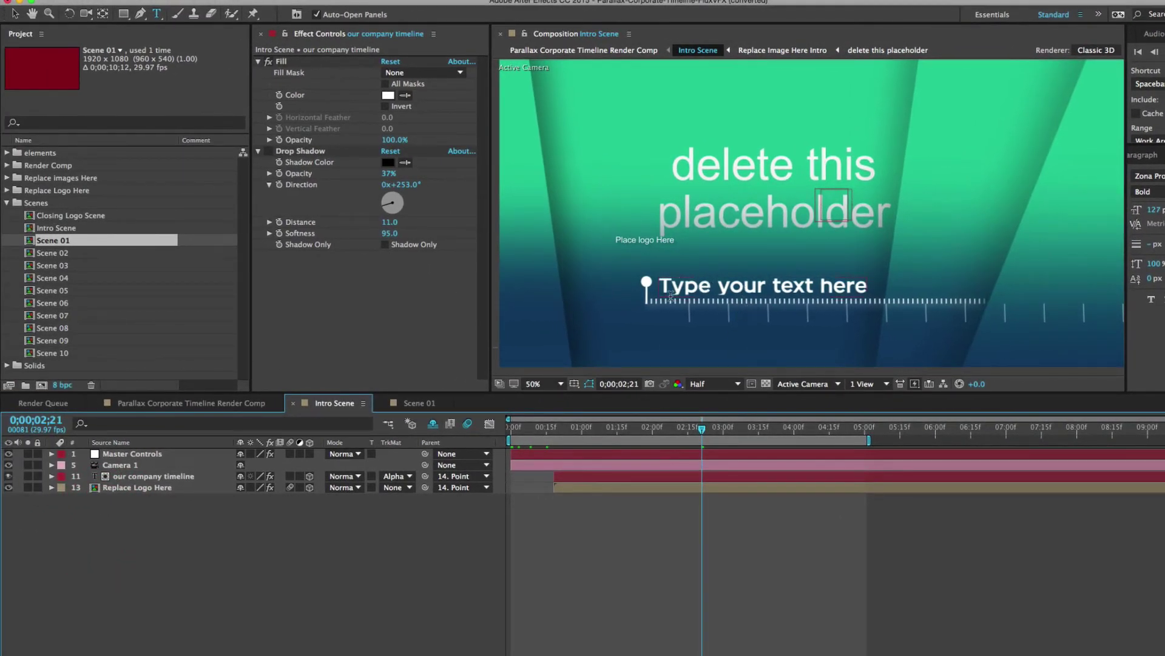
- Set the Master Controls' Inside Text Matte Height to 167 and the Text Matte Position to -123.1, 402.5
click(157, 453)
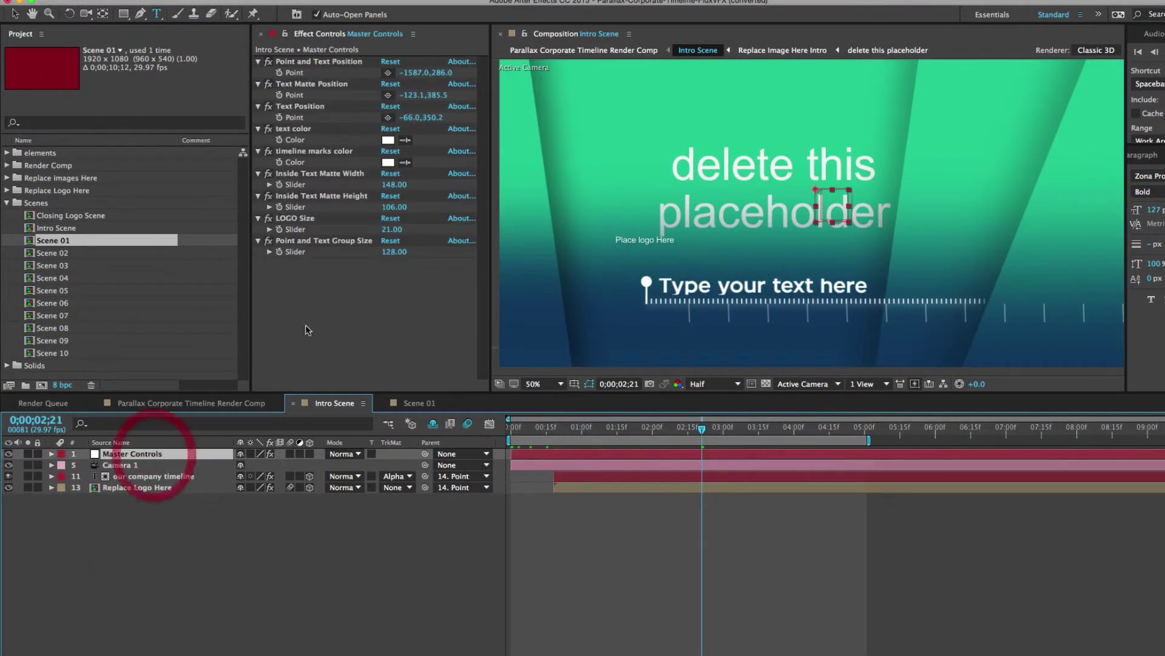
click(340, 196)
drag(394, 207, 419, 208)
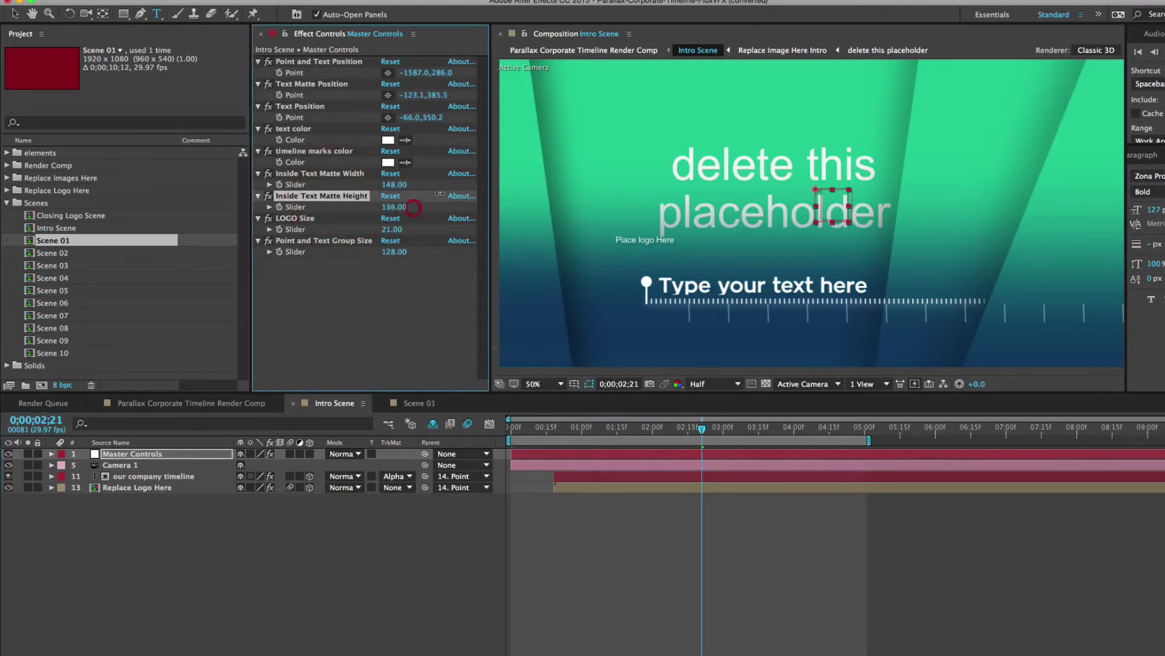
drag(432, 97, 439, 99)
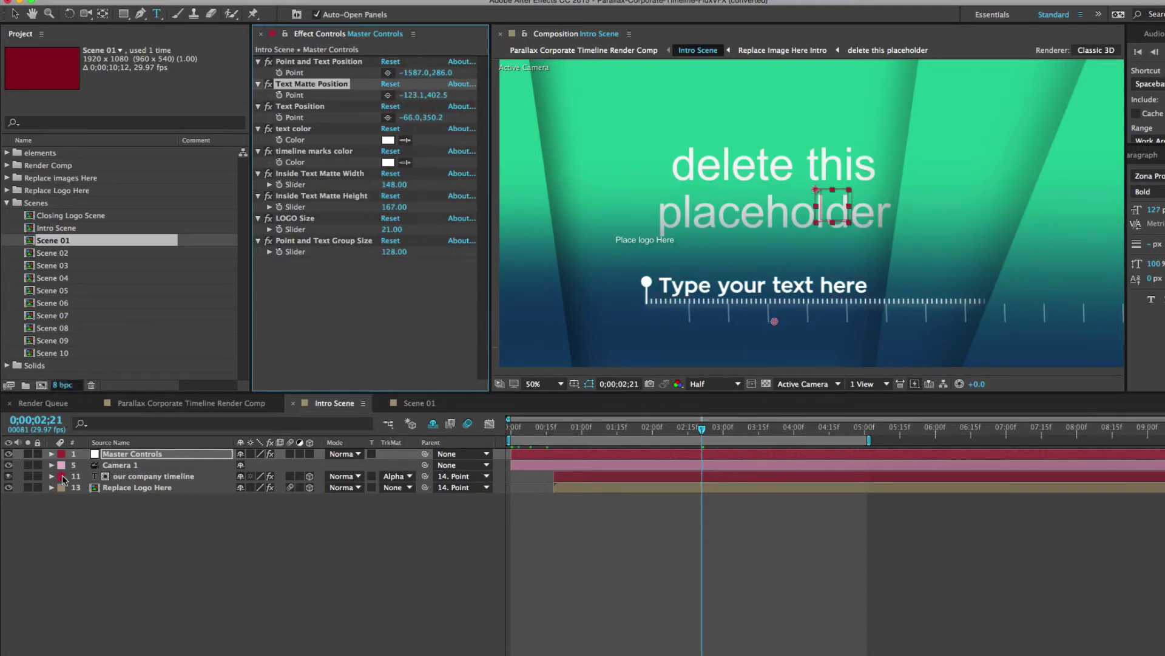
- Preview the title's reveal animation in the Intro Scene and fit the whole composition in the viewer
drag(704, 428, 609, 432)
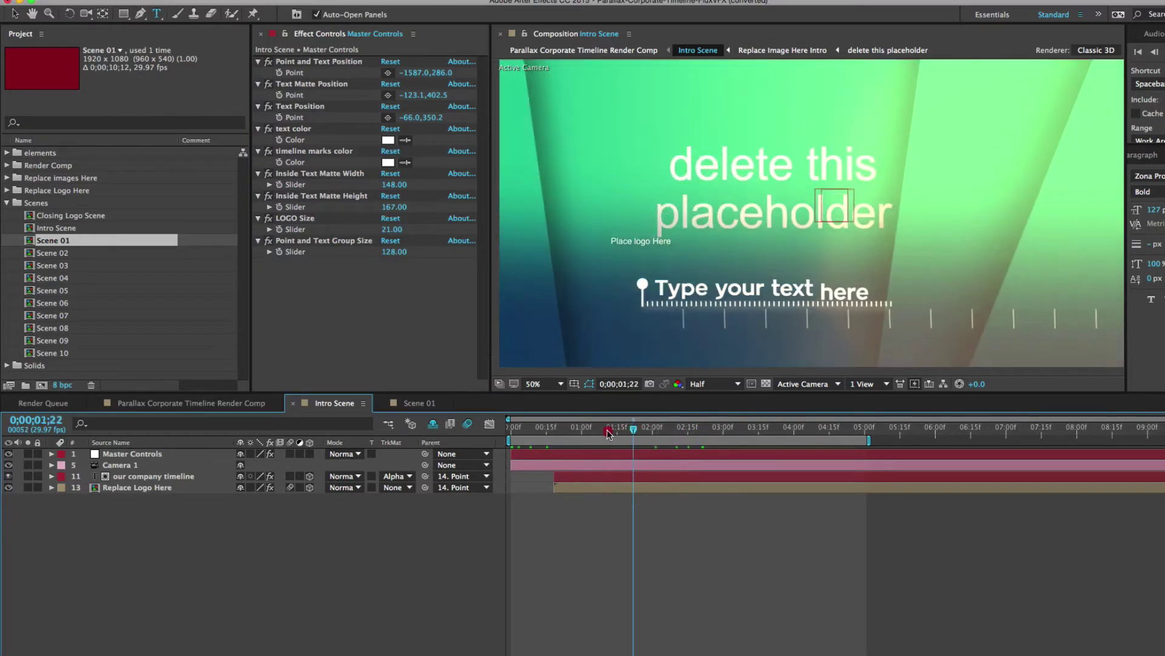
key(space)
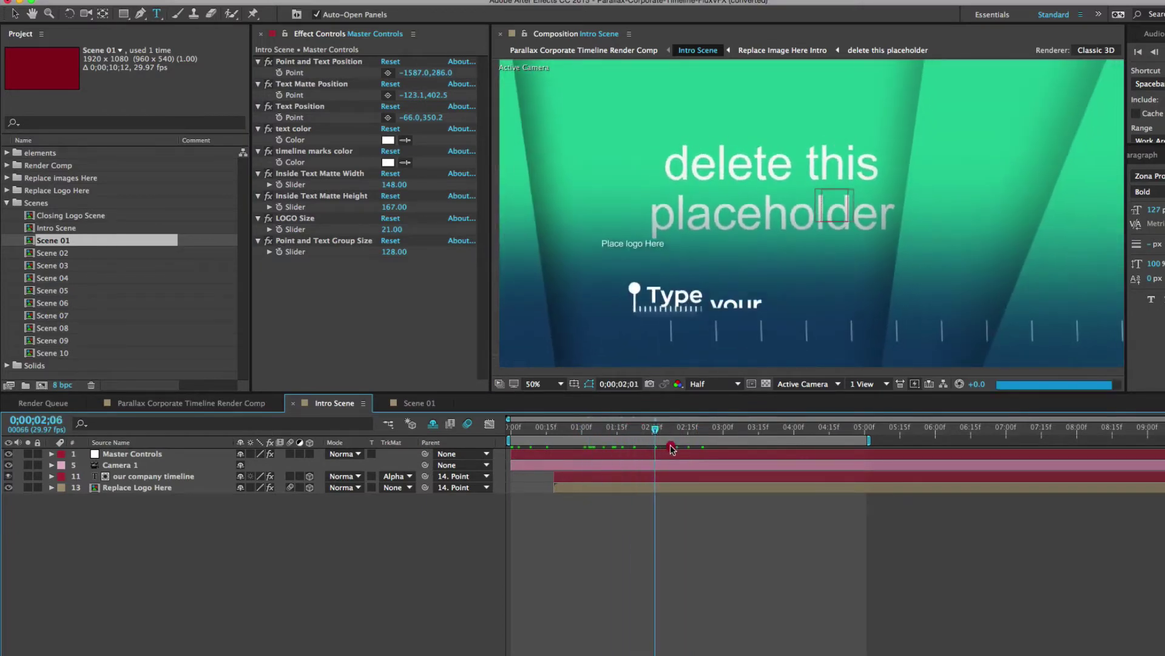
click(681, 454)
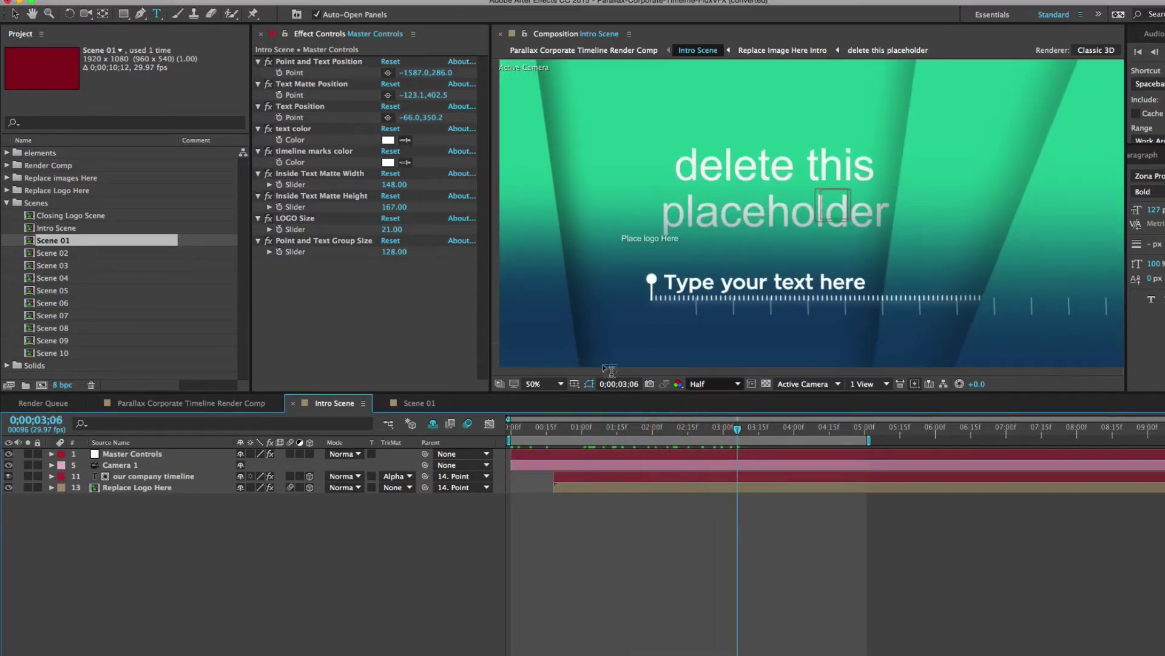
click(560, 384)
click(552, 405)
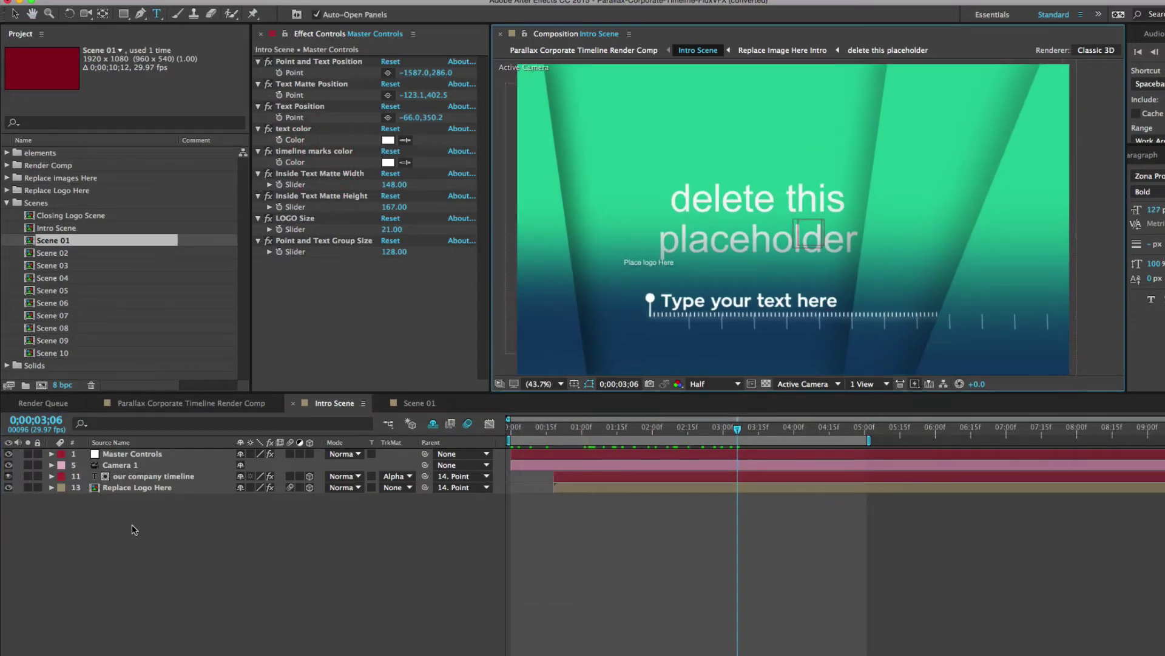
- Open the Replace Logo Here composition from the Intro Scene and hide its "Place logo Here" text layer
click(135, 488)
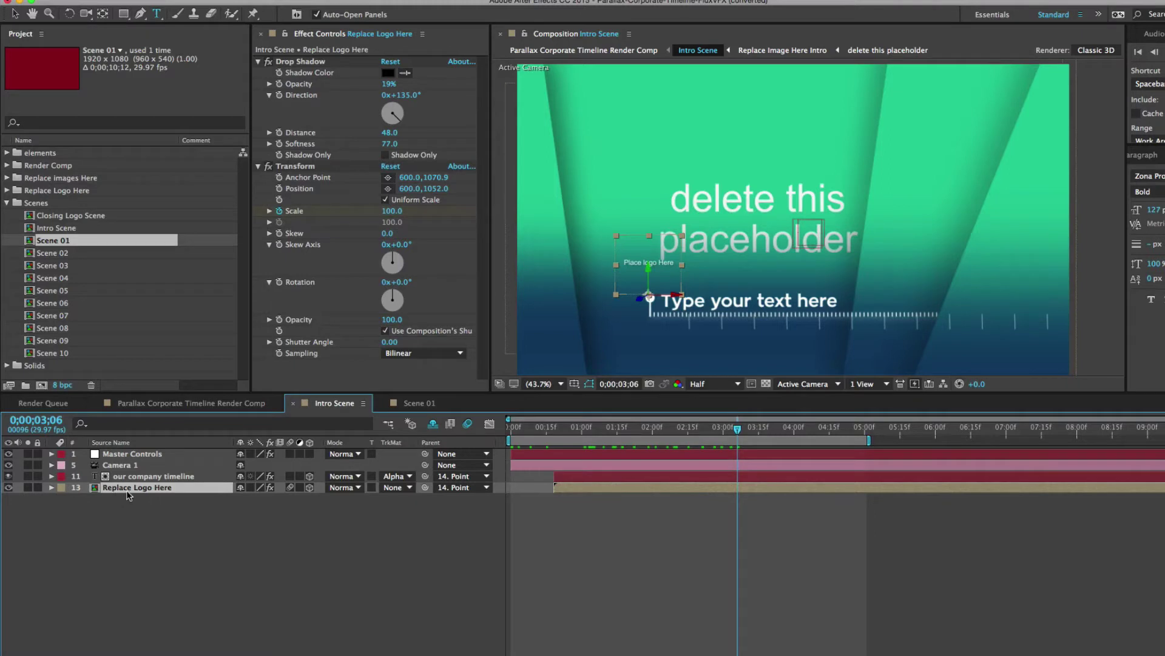
double_click(118, 489)
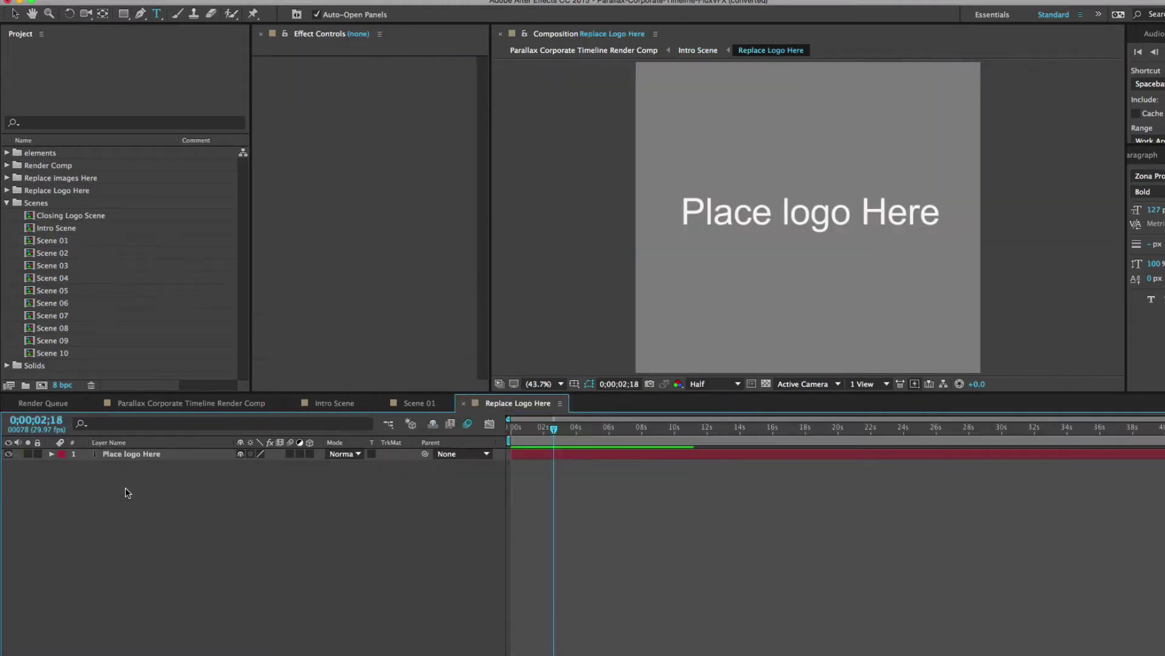
click(183, 455)
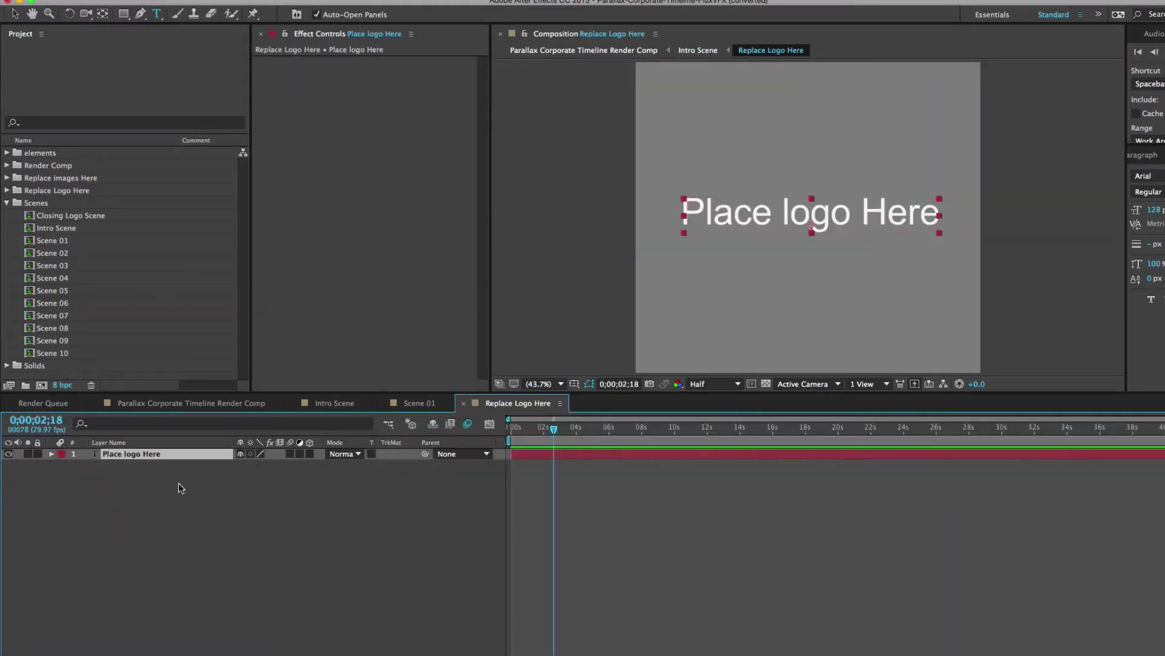
double_click(130, 457)
click(123, 486)
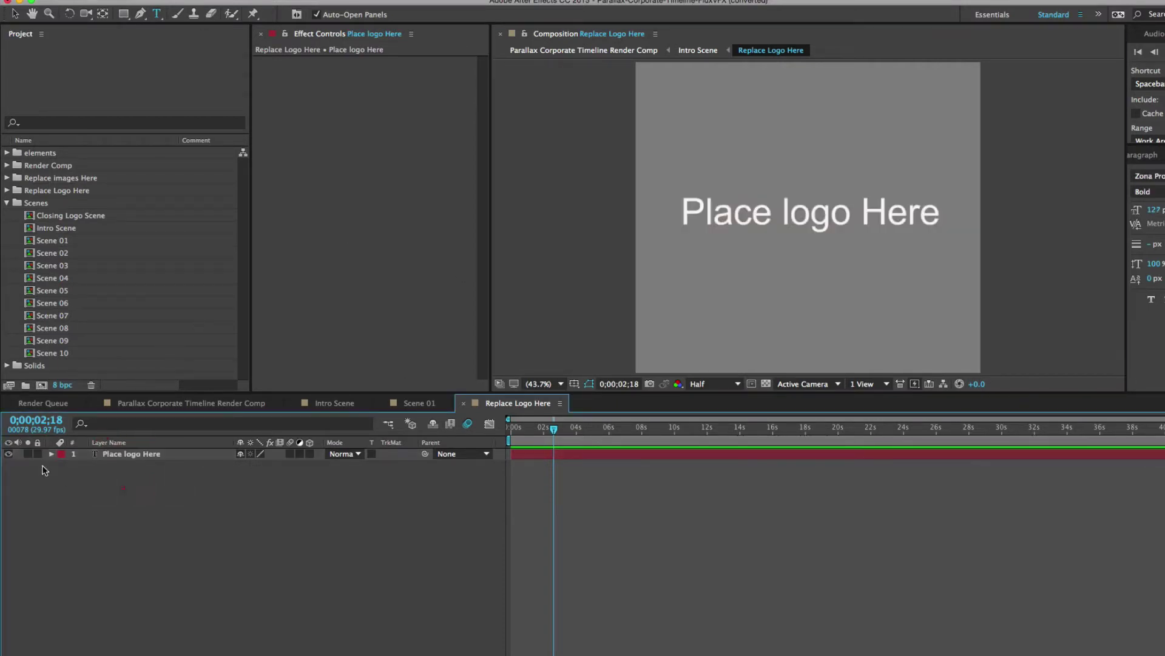
click(9, 454)
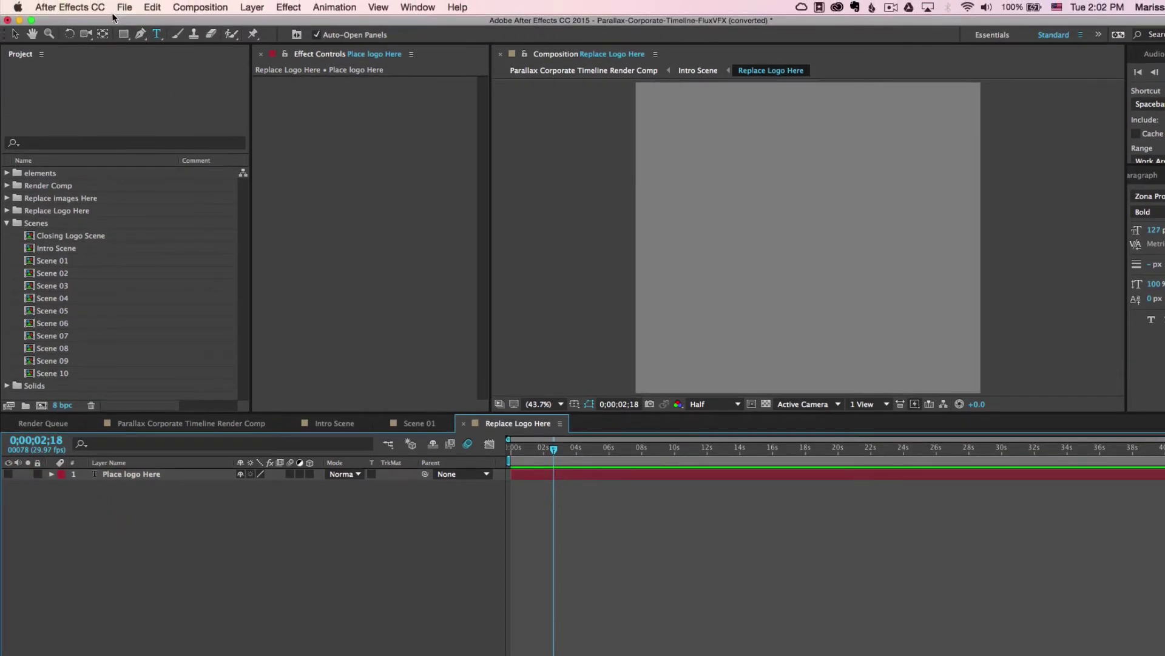
- Import FluxVFX-2014-logo.psd as footage with merged layers
click(126, 10)
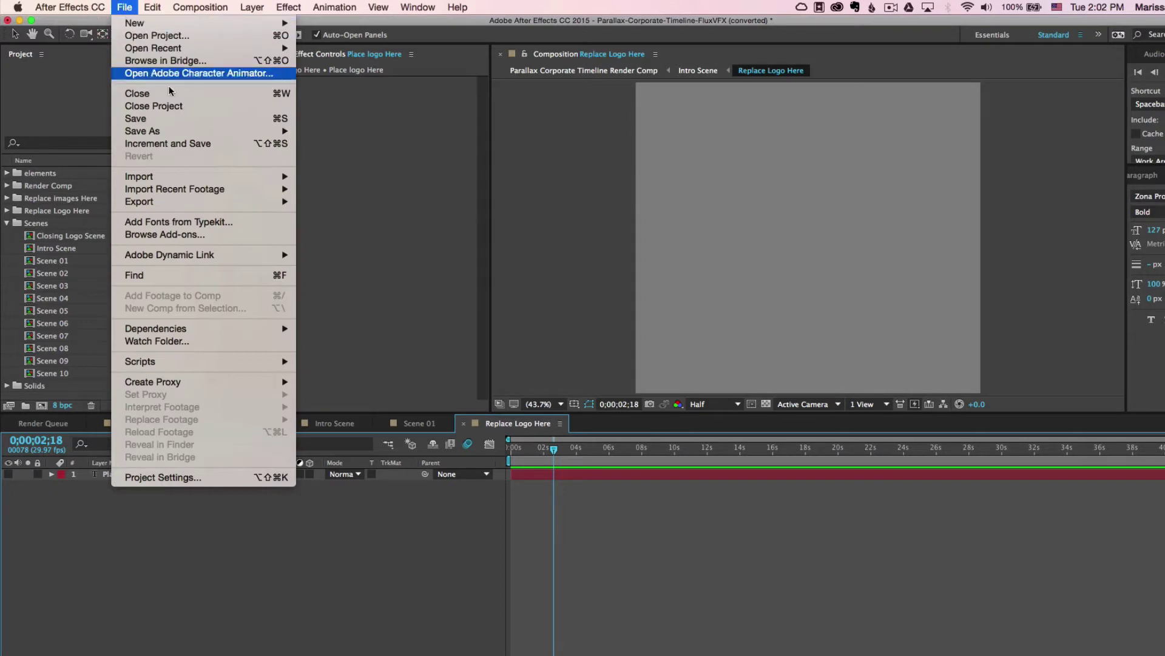
mouse_move(242, 176)
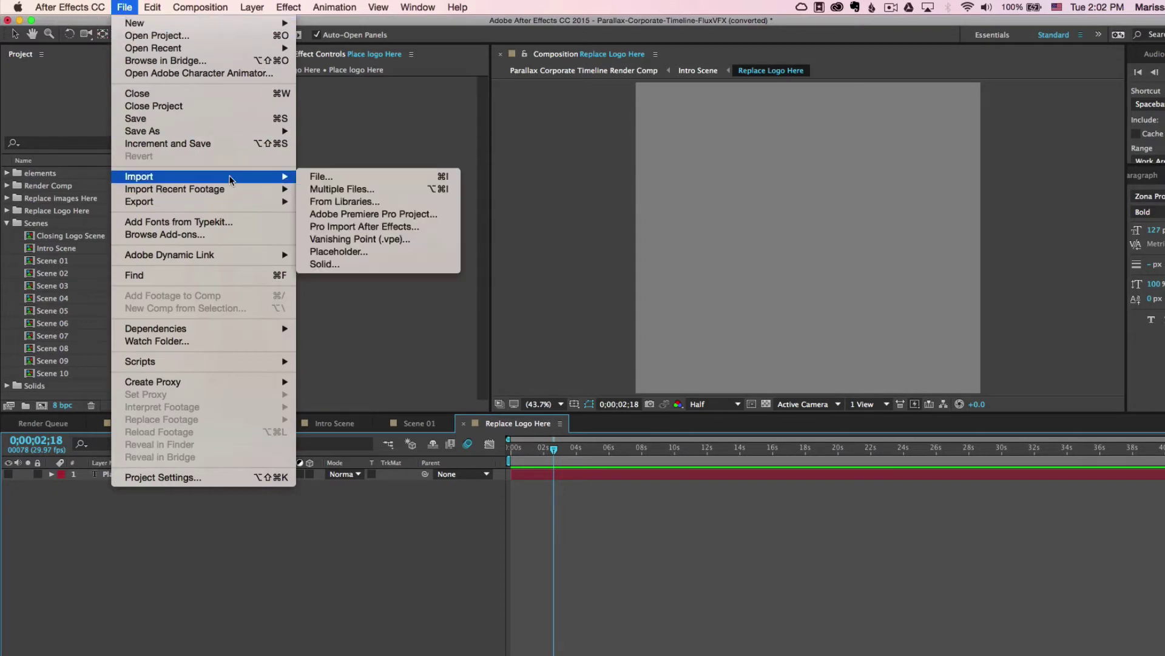
click(327, 177)
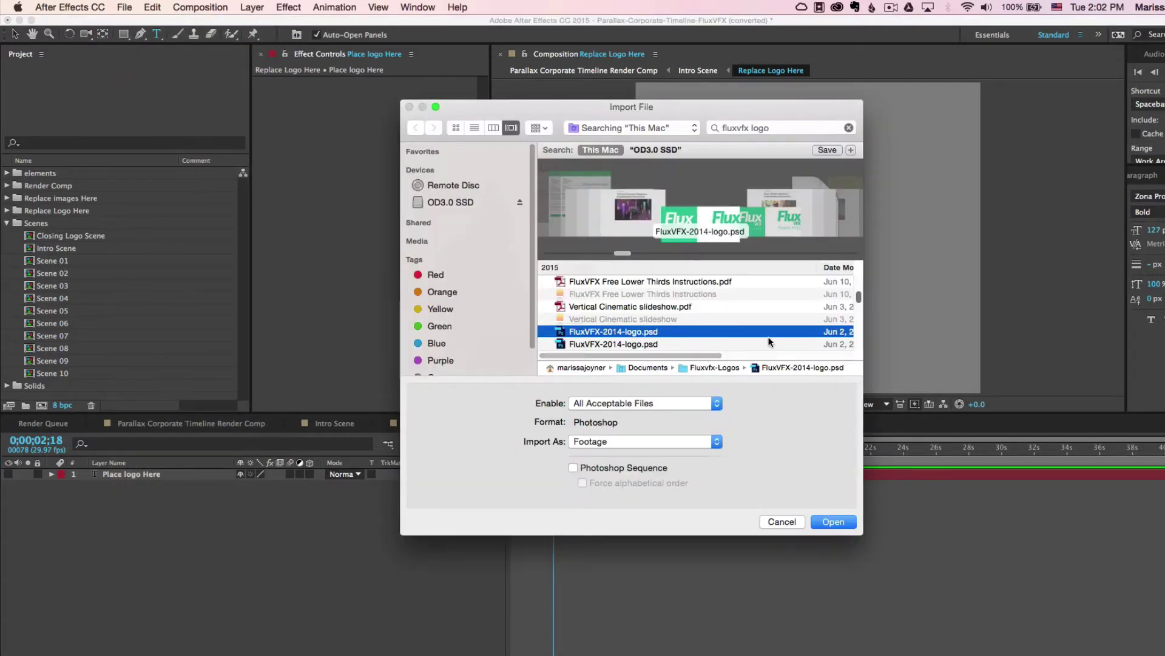
click(834, 523)
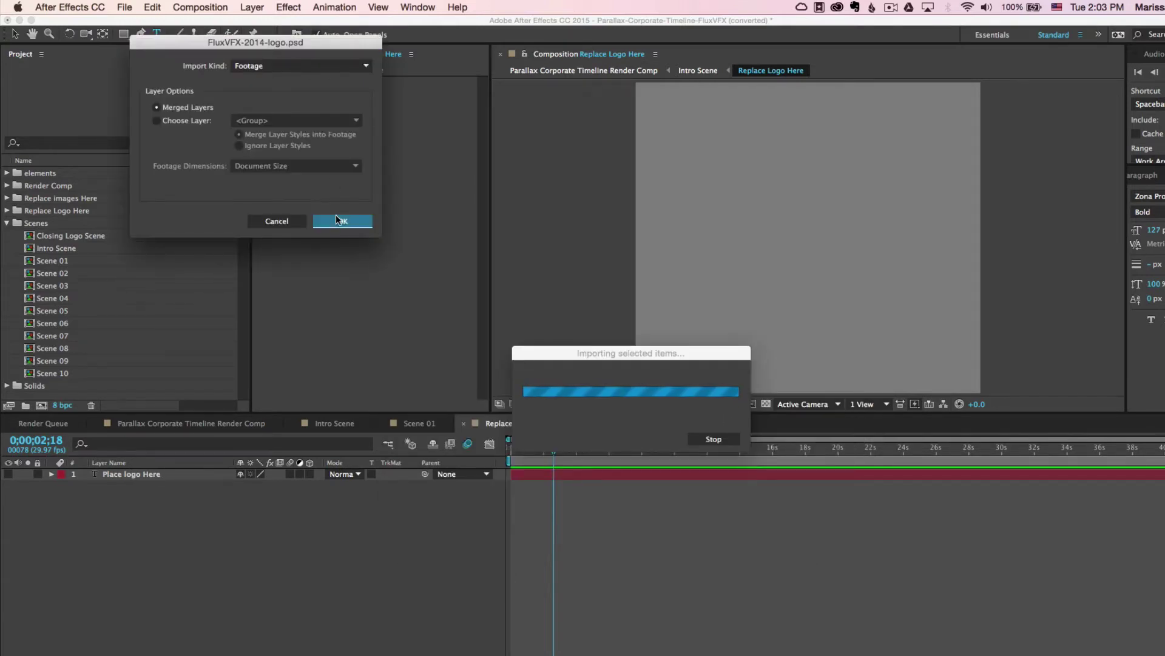
click(338, 219)
- Add FluxVFX-2014-logo.psd above the placeholder text layer and position it so the green logo is centred in the frame
click(101, 392)
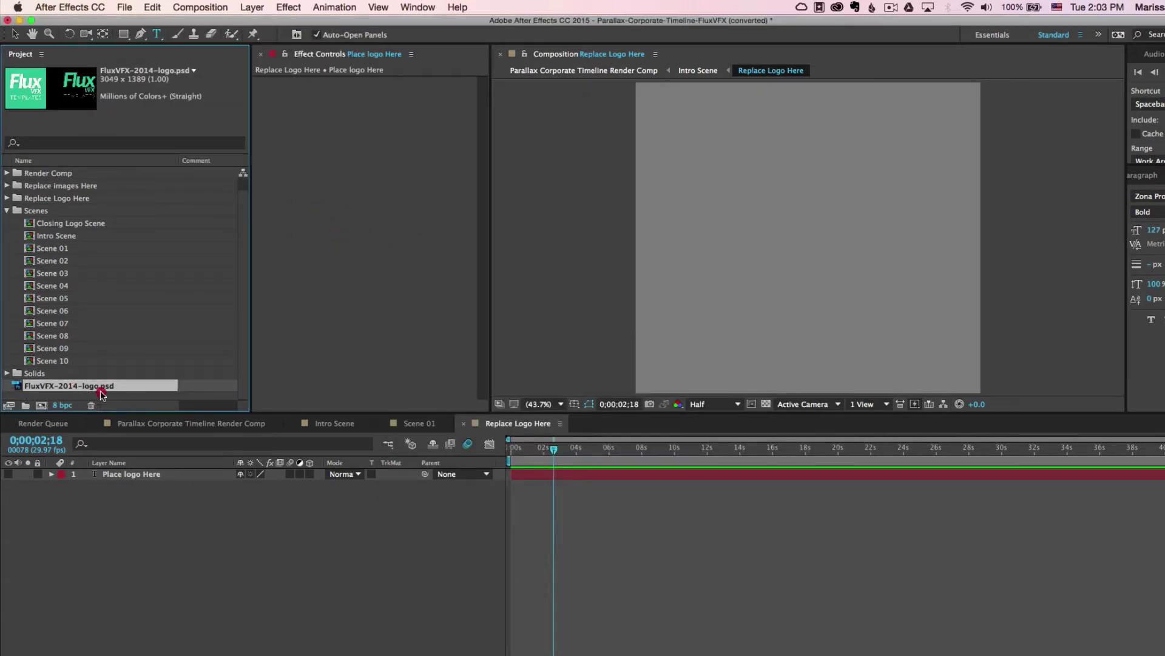
drag(101, 391, 139, 483)
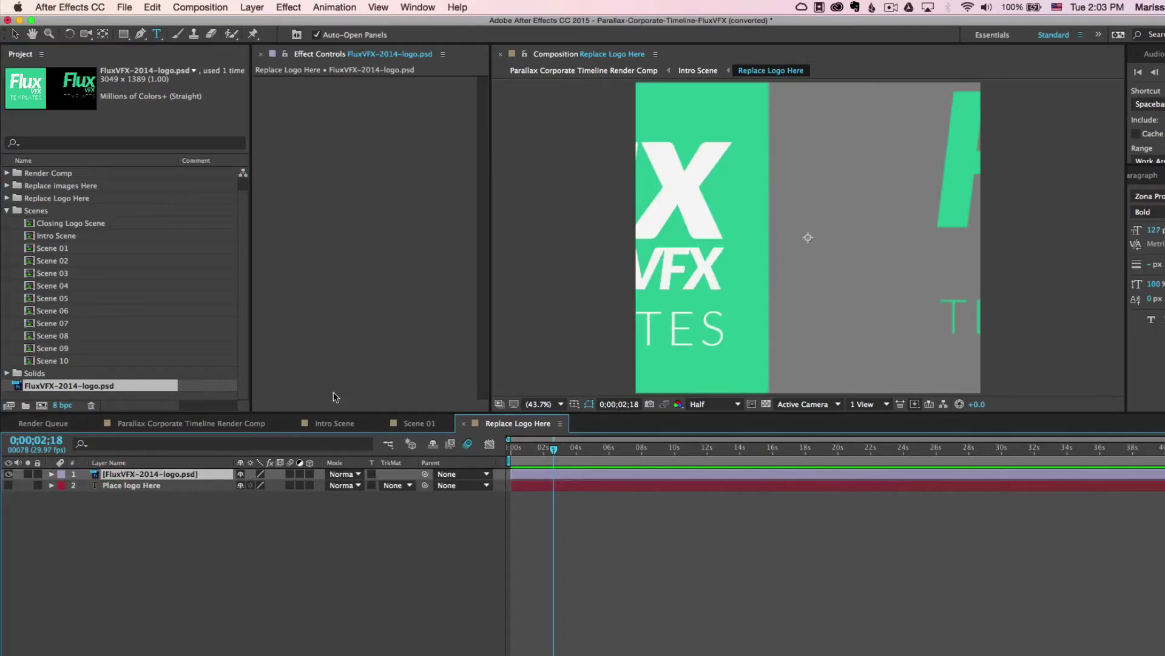
key(v)
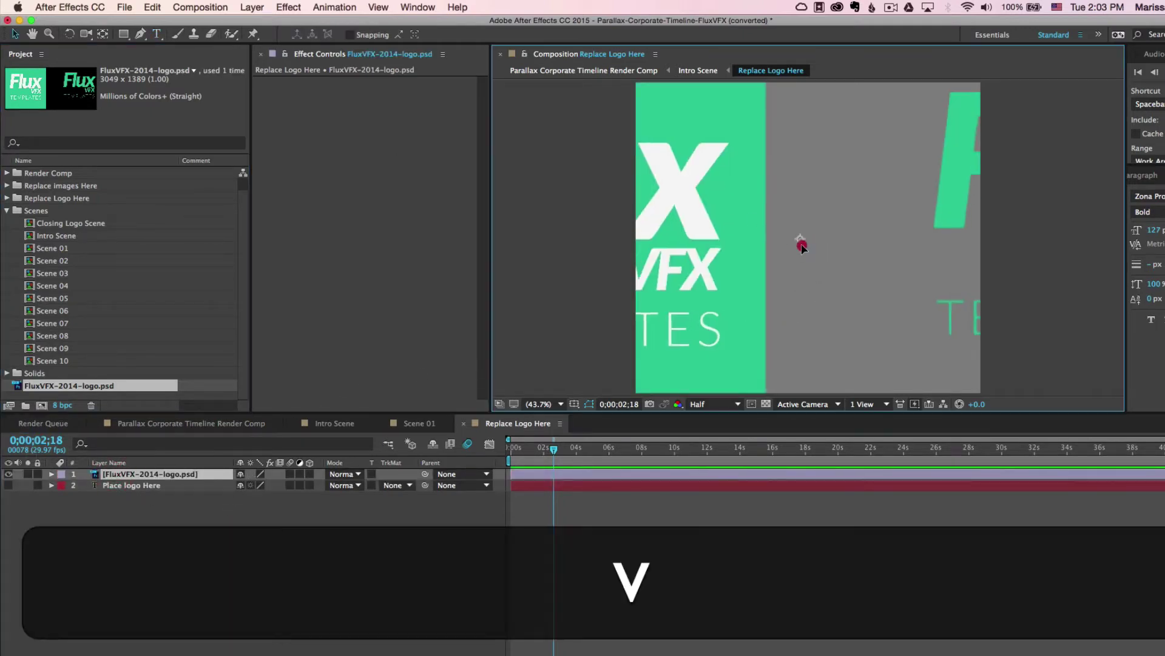
drag(817, 242, 544, 257)
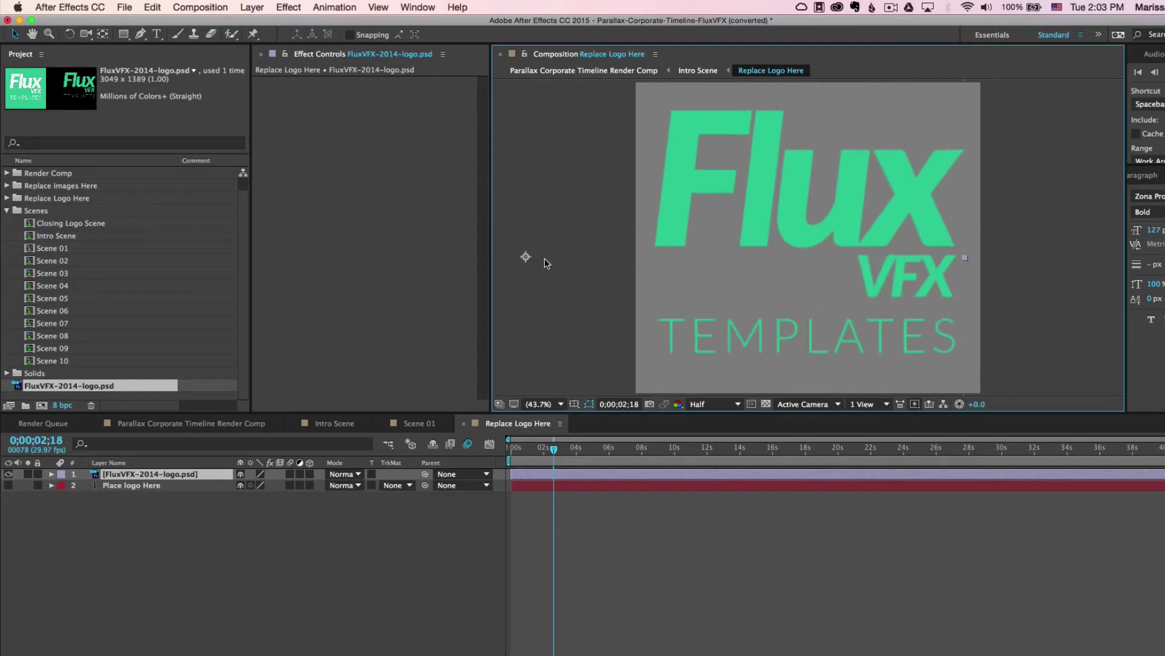
drag(681, 257, 682, 265)
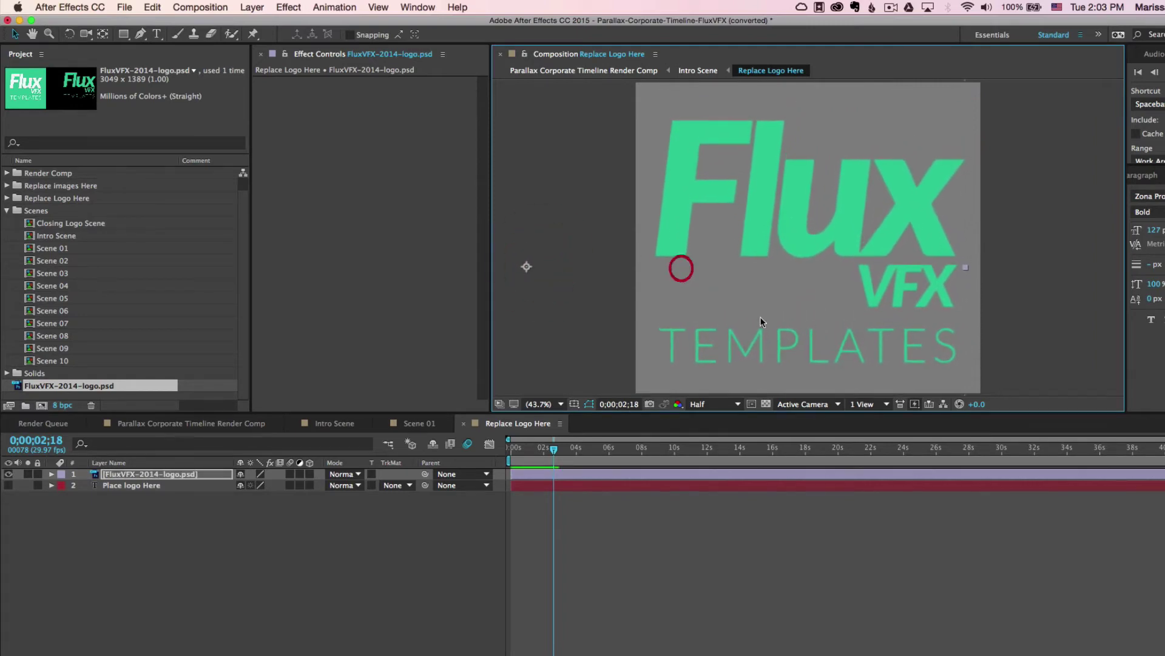
- Check the logo in the Intro Scene, toggling the Drop Shadow effect on the Replace Logo Here layer off and back on
click(334, 423)
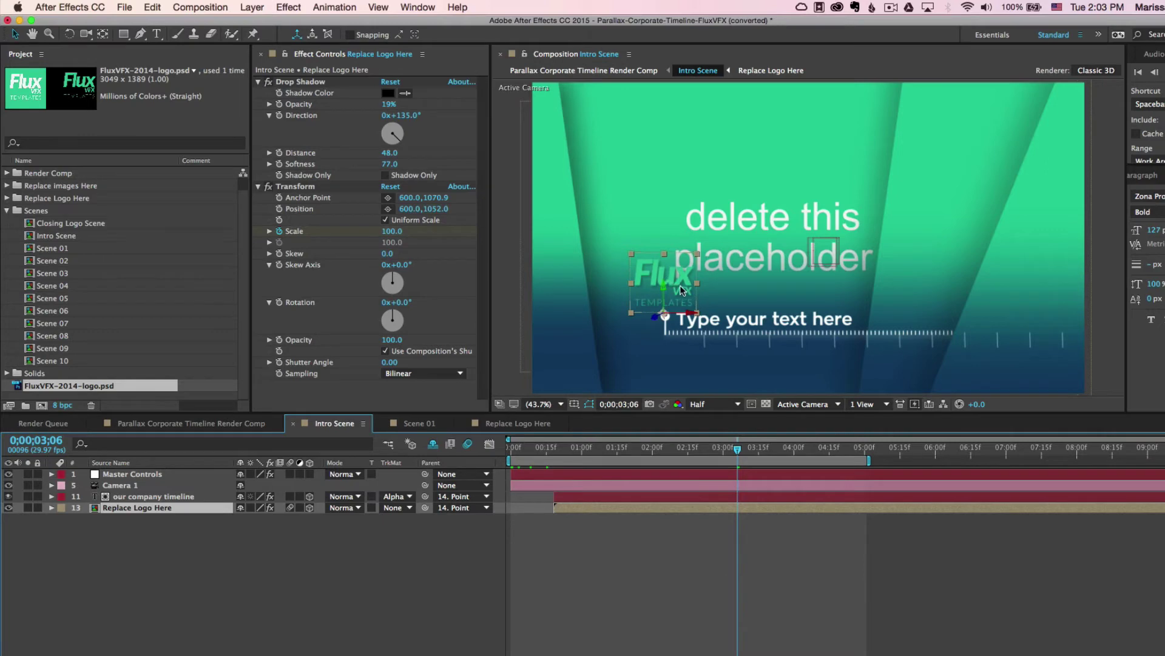
click(301, 84)
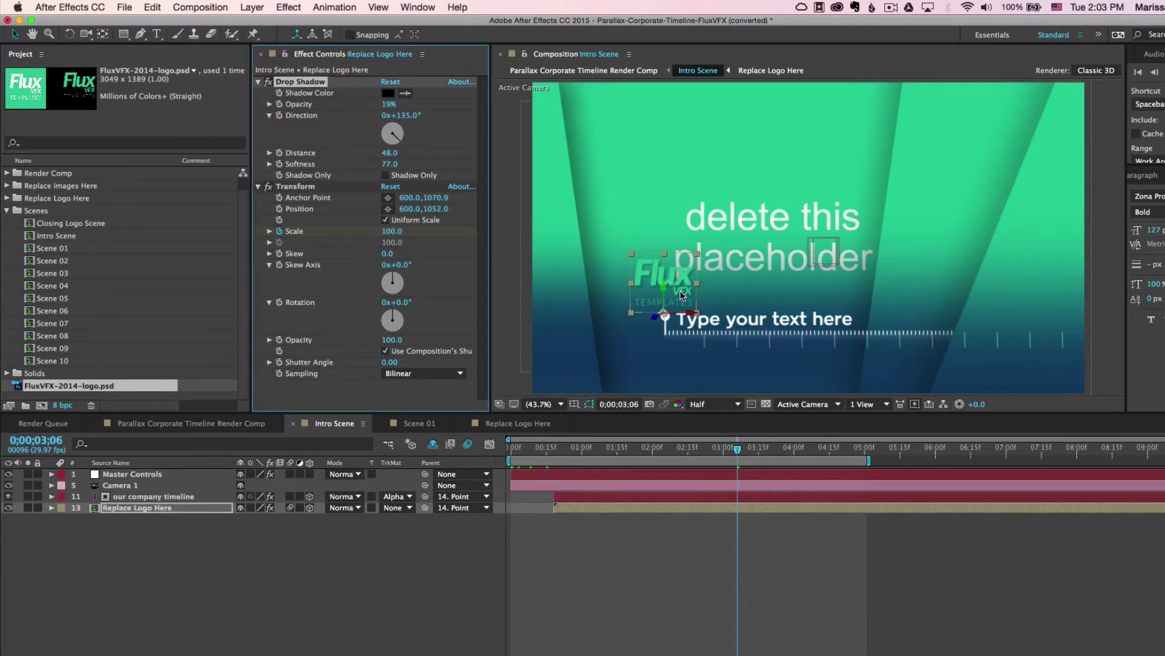
click(320, 56)
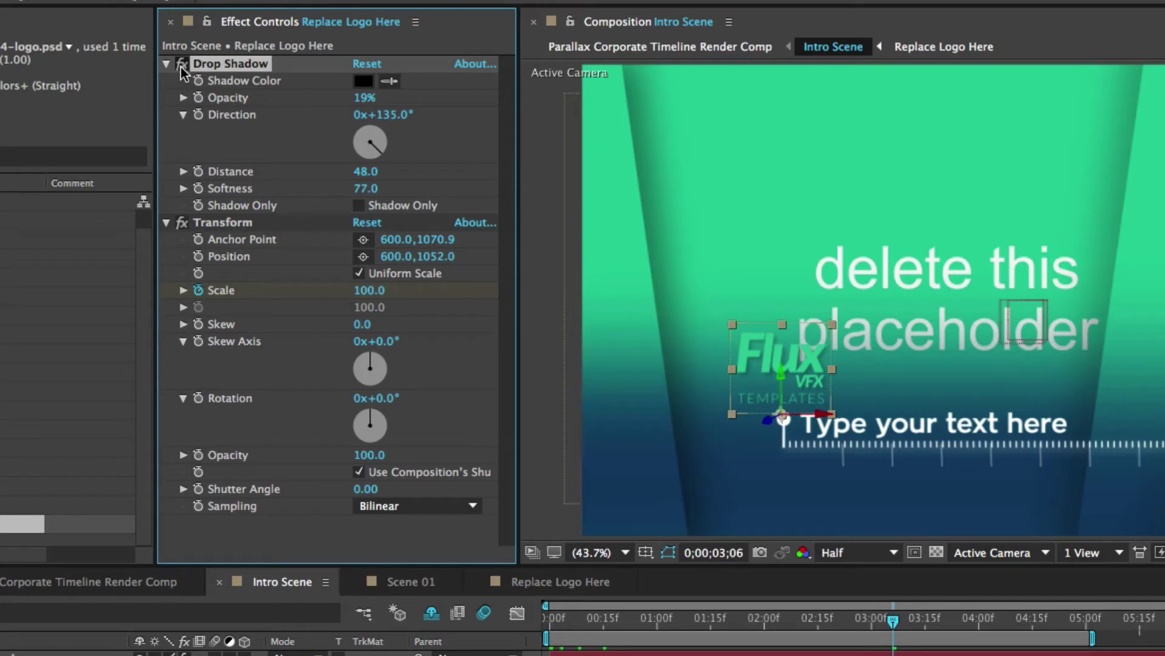
click(182, 64)
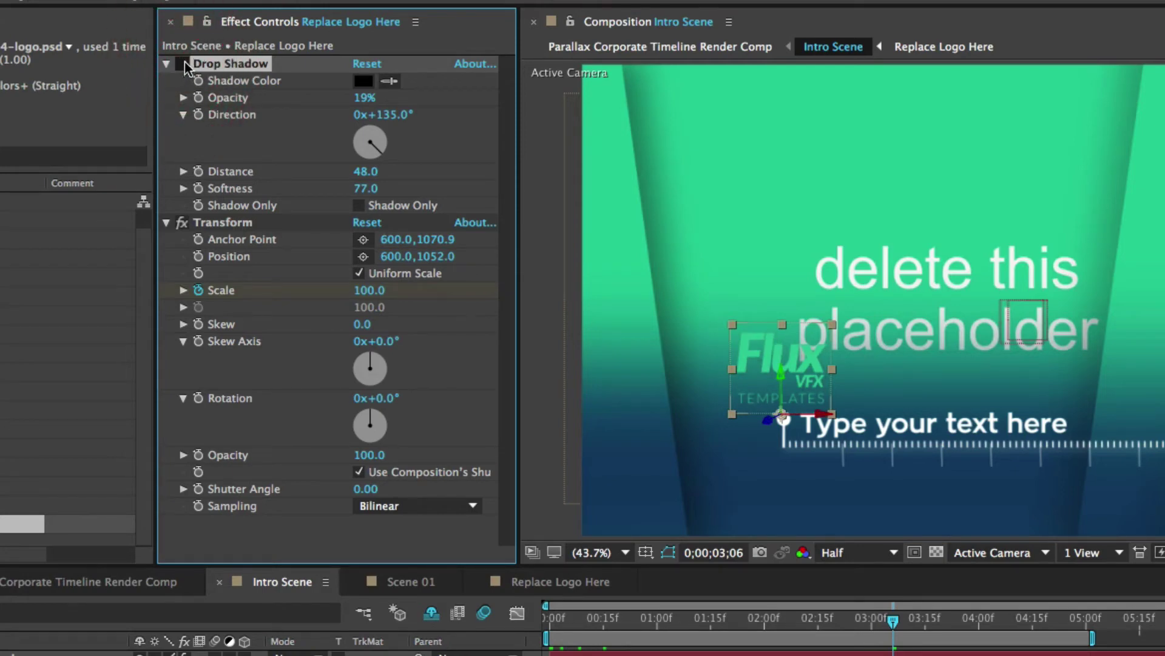
click(182, 65)
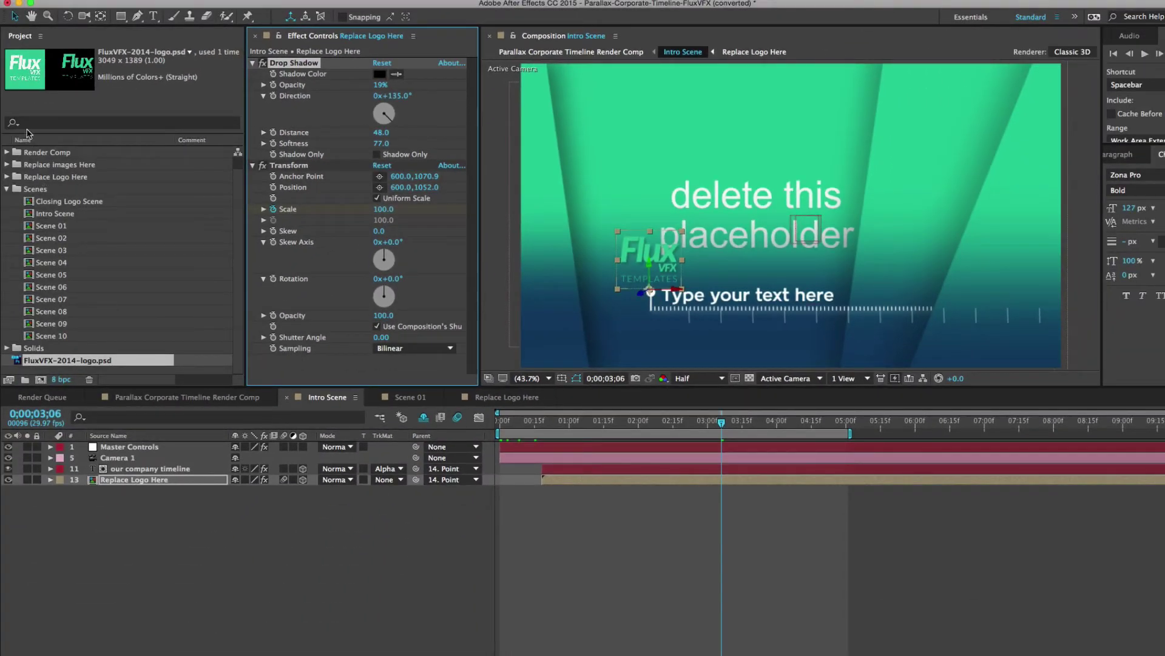
- Open the Replace Image Here Intro composition from the Replace images Here folder and select its Color Correction layer
click(22, 37)
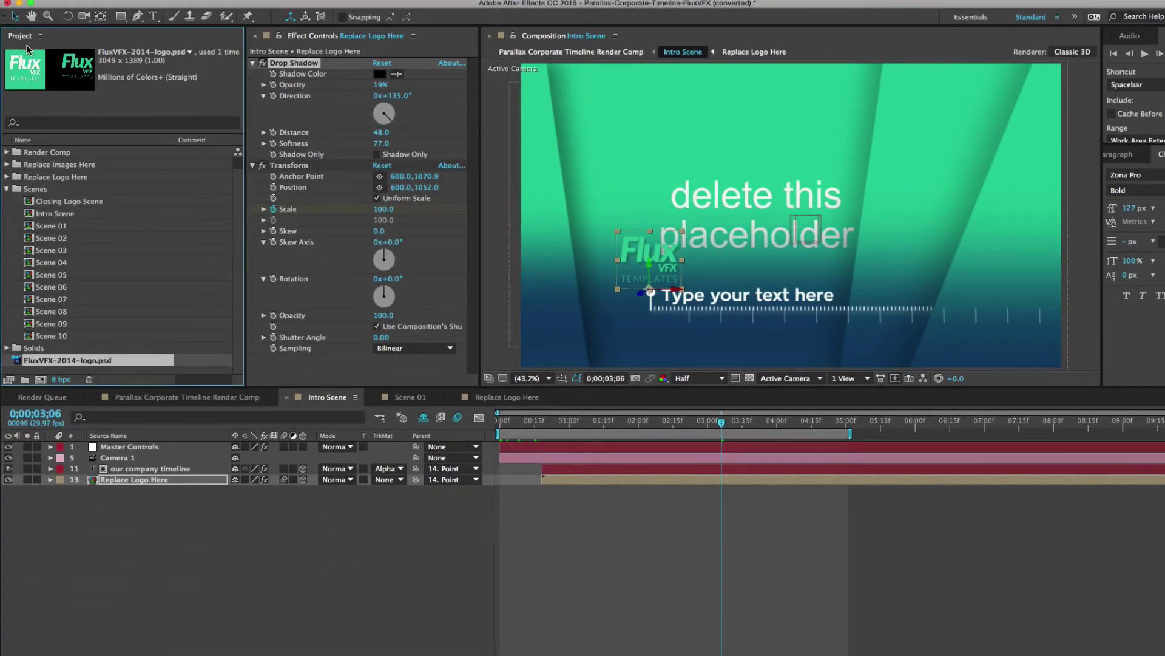
click(53, 166)
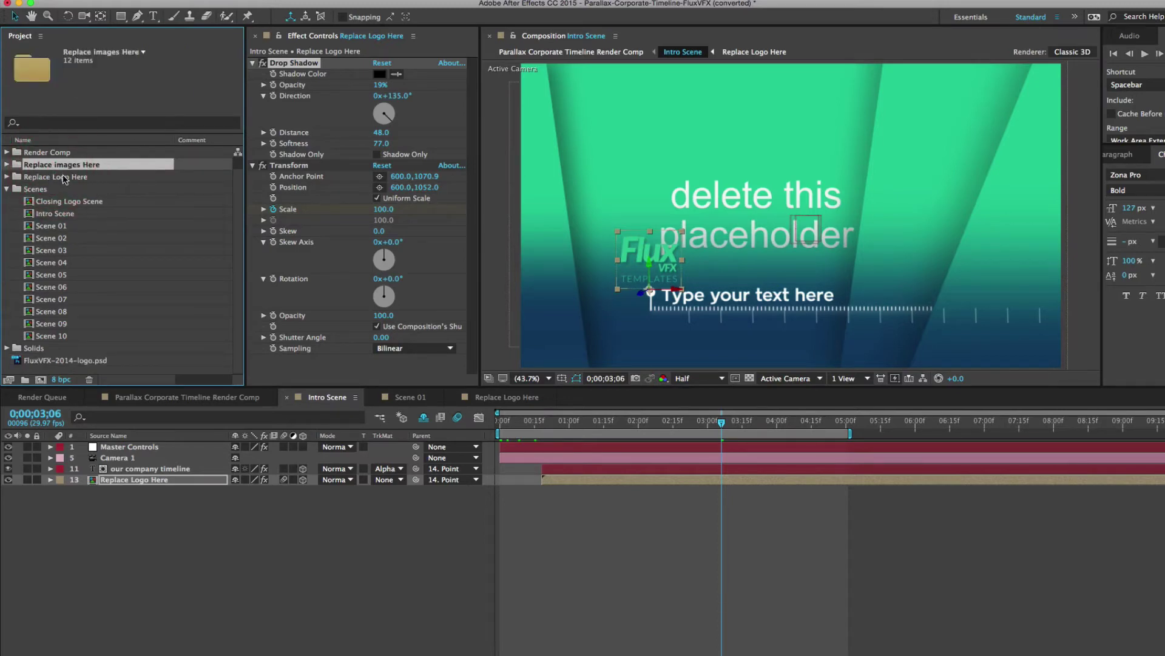
click(7, 165)
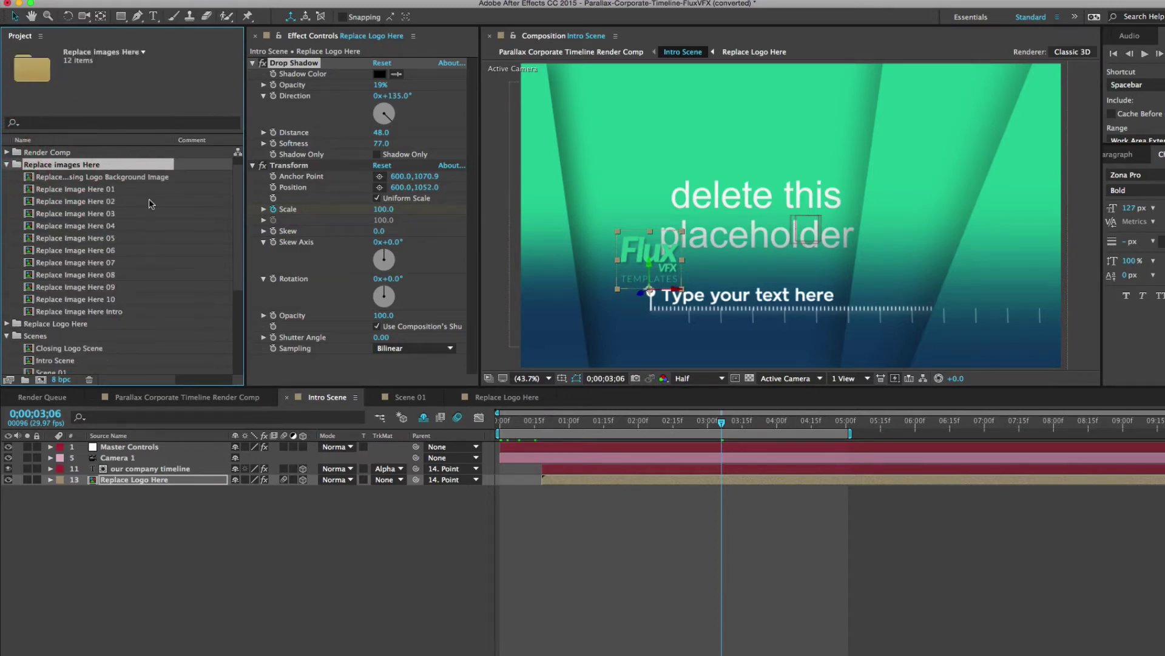
click(75, 313)
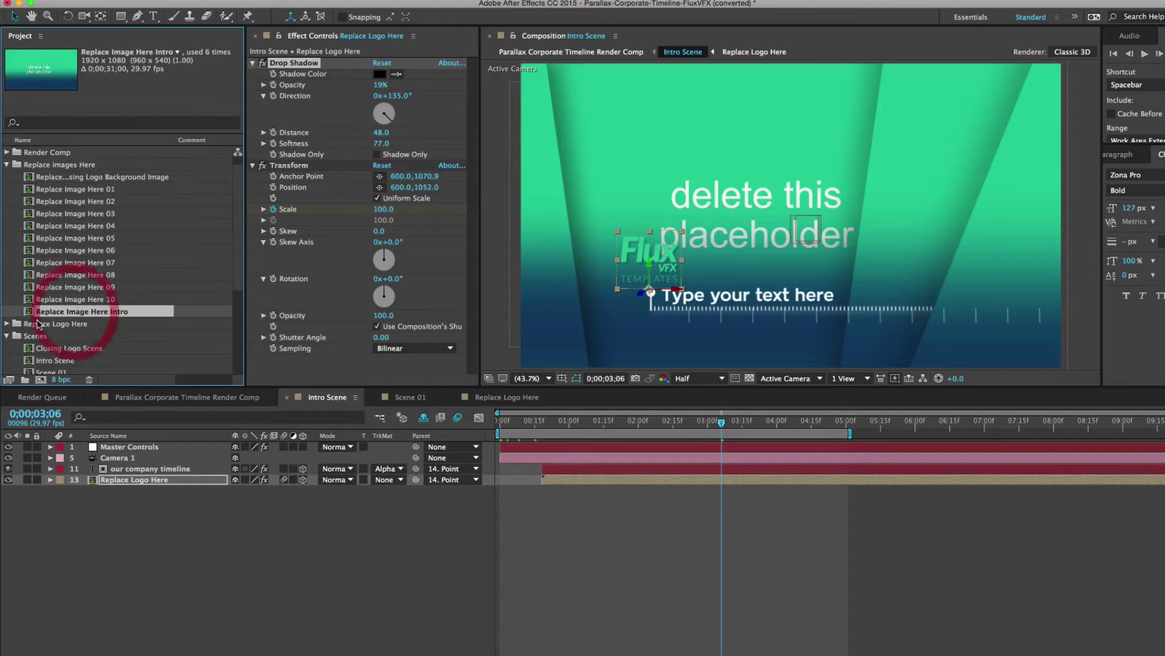
double_click(71, 314)
drag(557, 386, 558, 410)
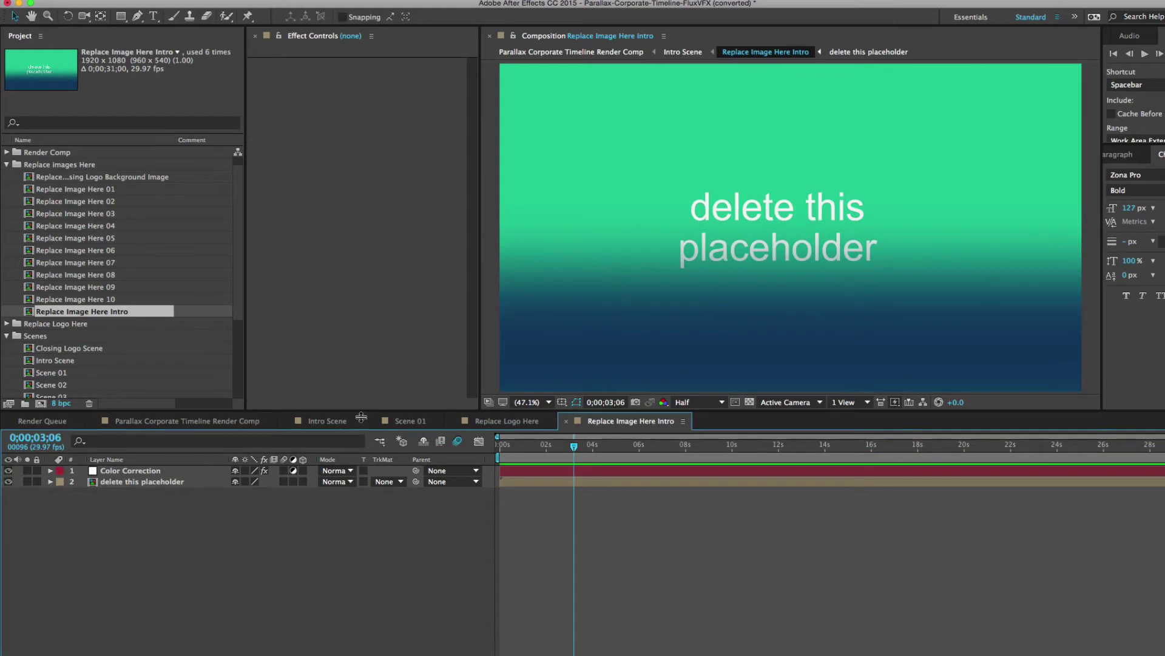
click(141, 471)
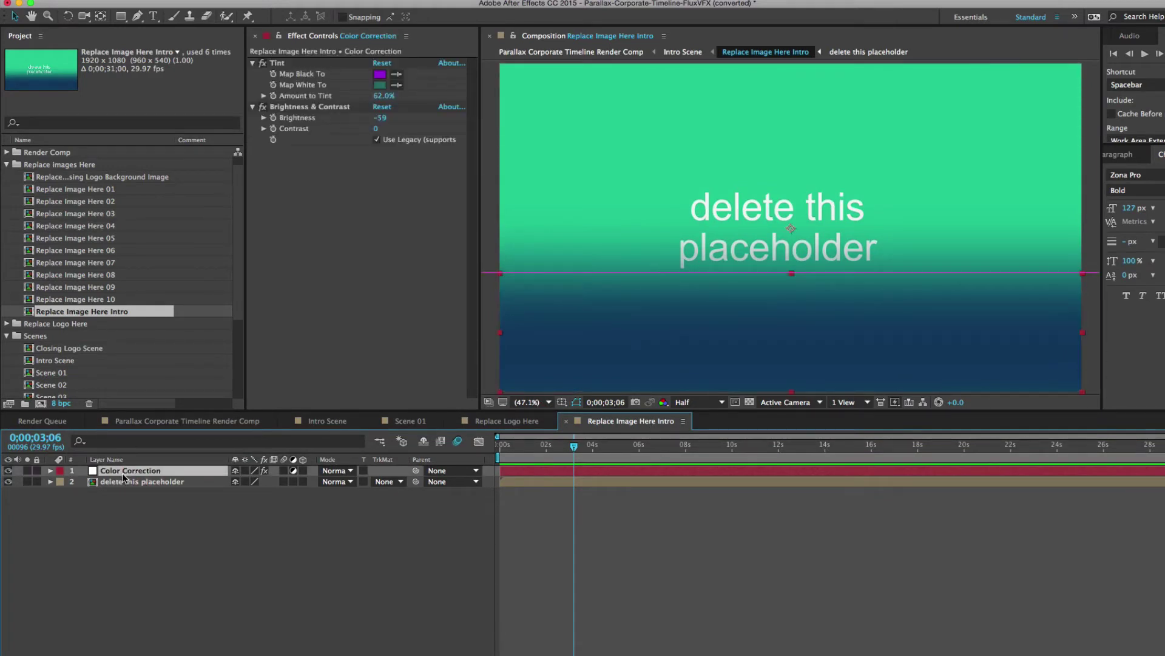
- Review the Color Correction layer's Tint and Brightness & Contrast settings, including the Map Black To colour
click(280, 64)
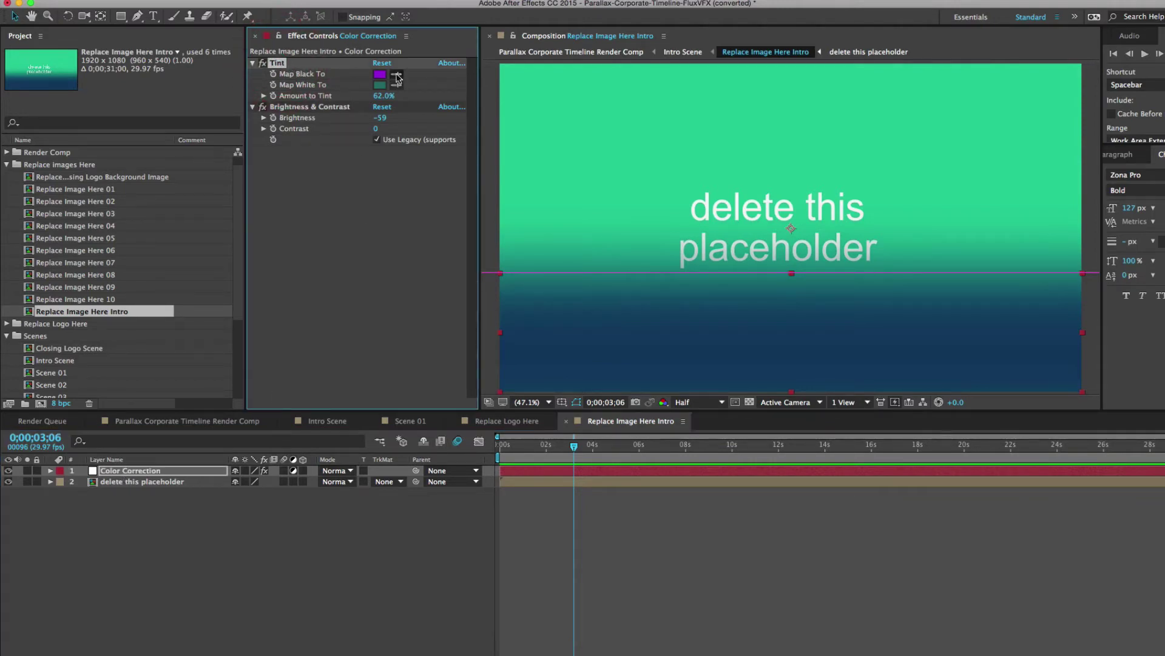
click(380, 75)
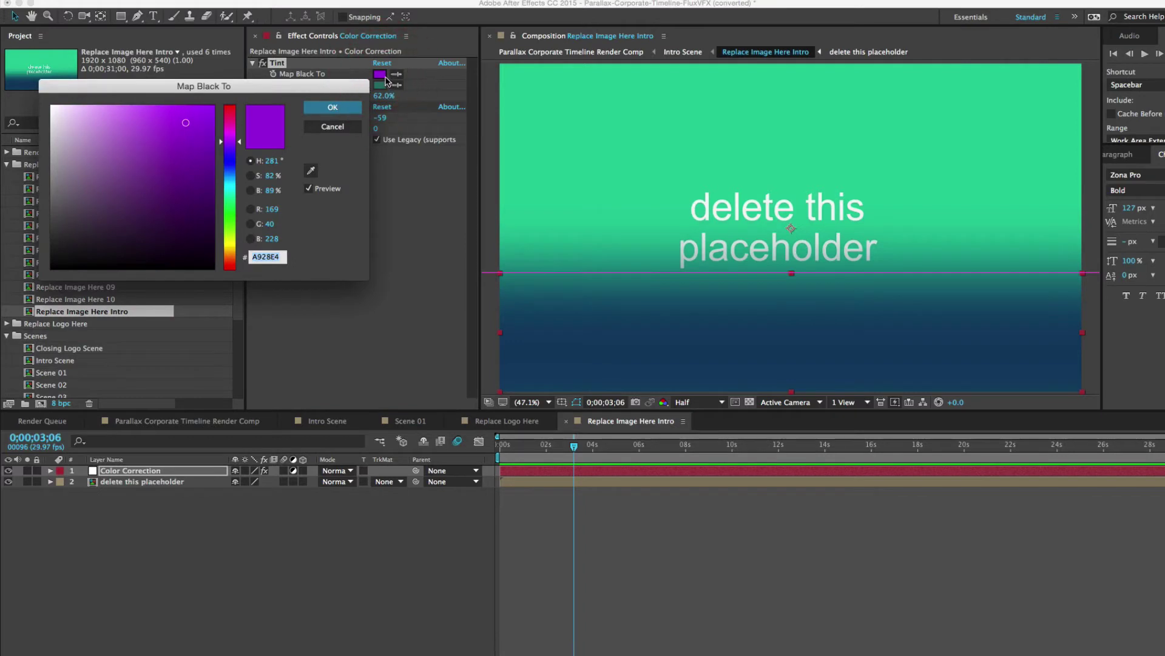
click(332, 107)
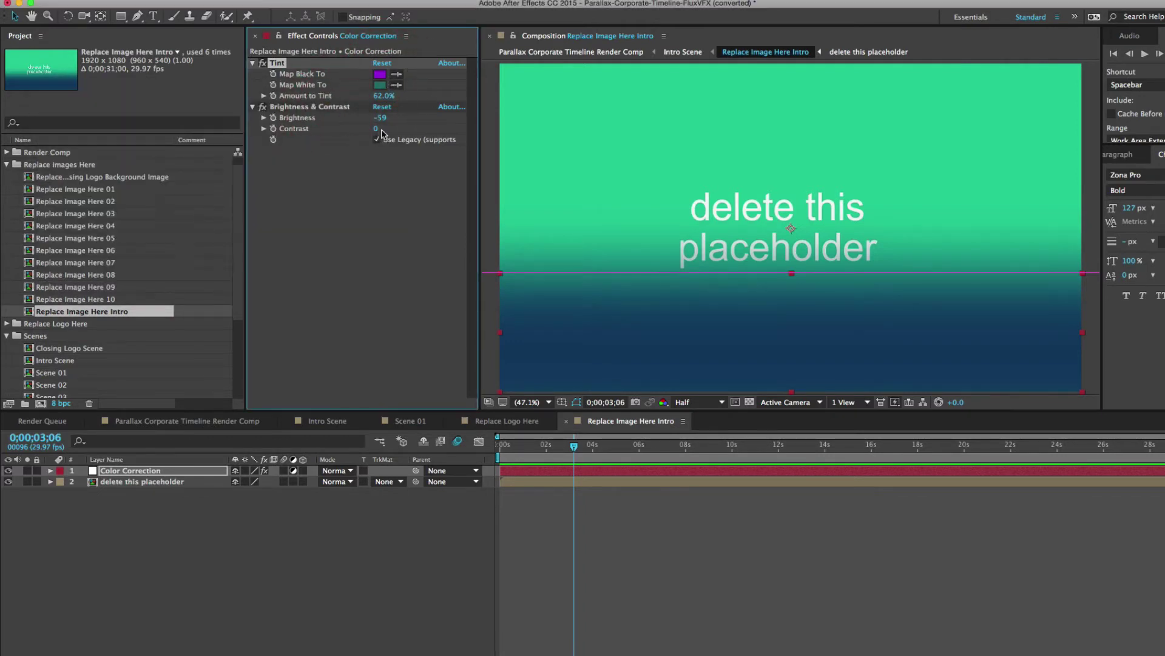
click(323, 107)
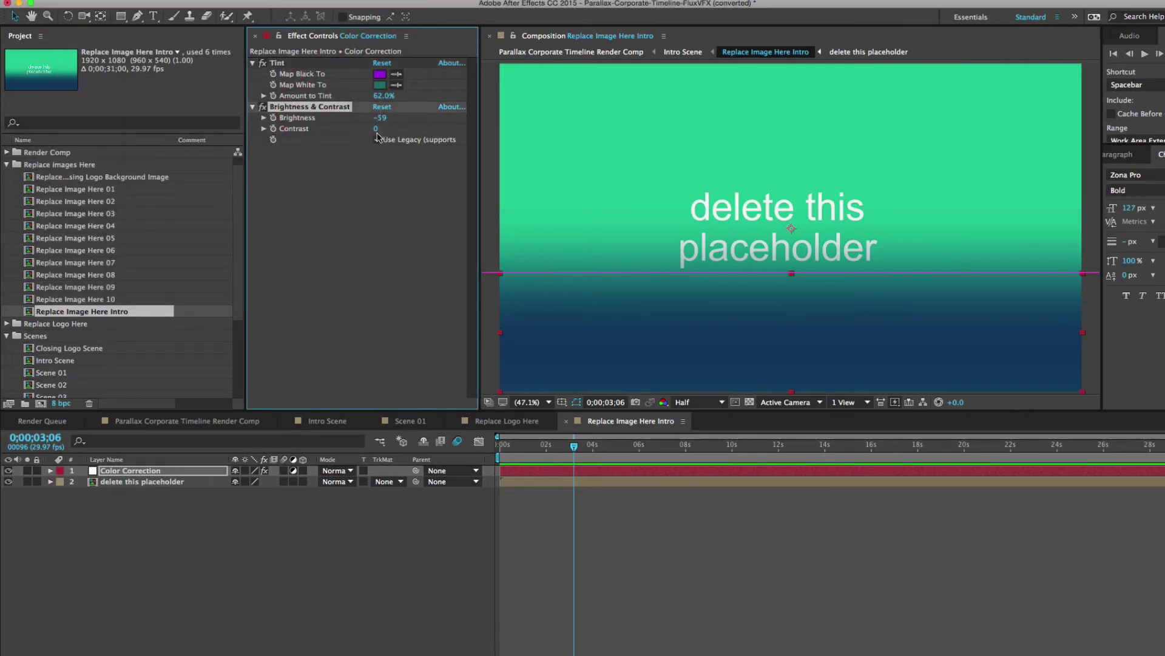
click(375, 139)
click(534, 422)
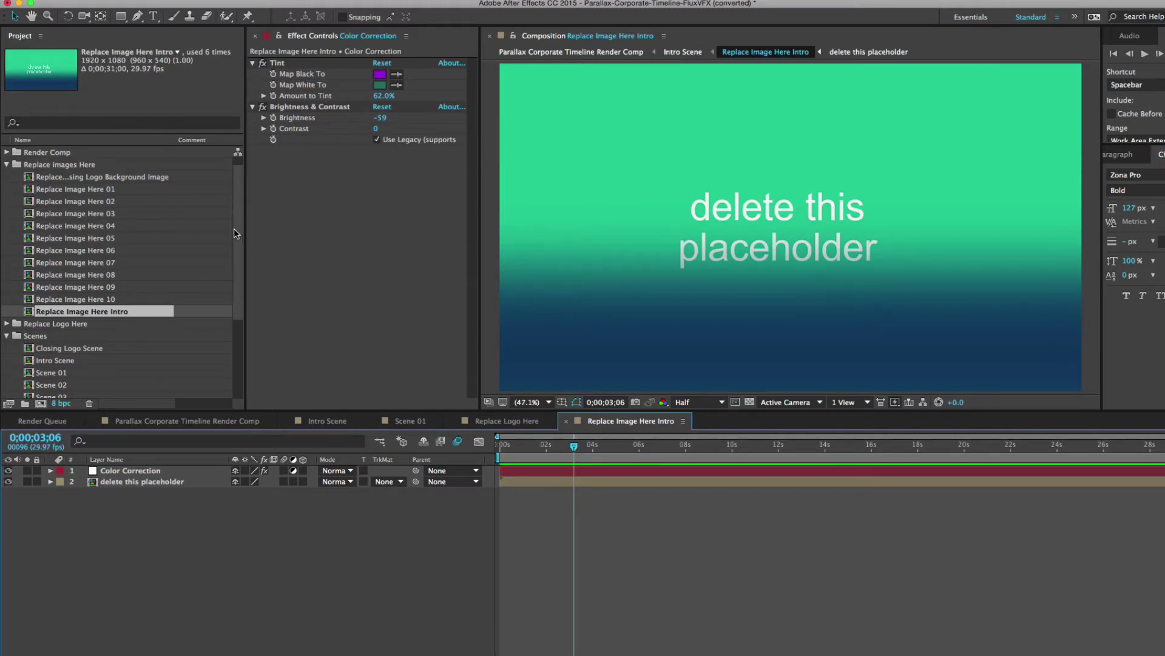
- Collapse the Scenes folder and import space.jpeg from the placeholders folder as footage
drag(236, 232, 226, 343)
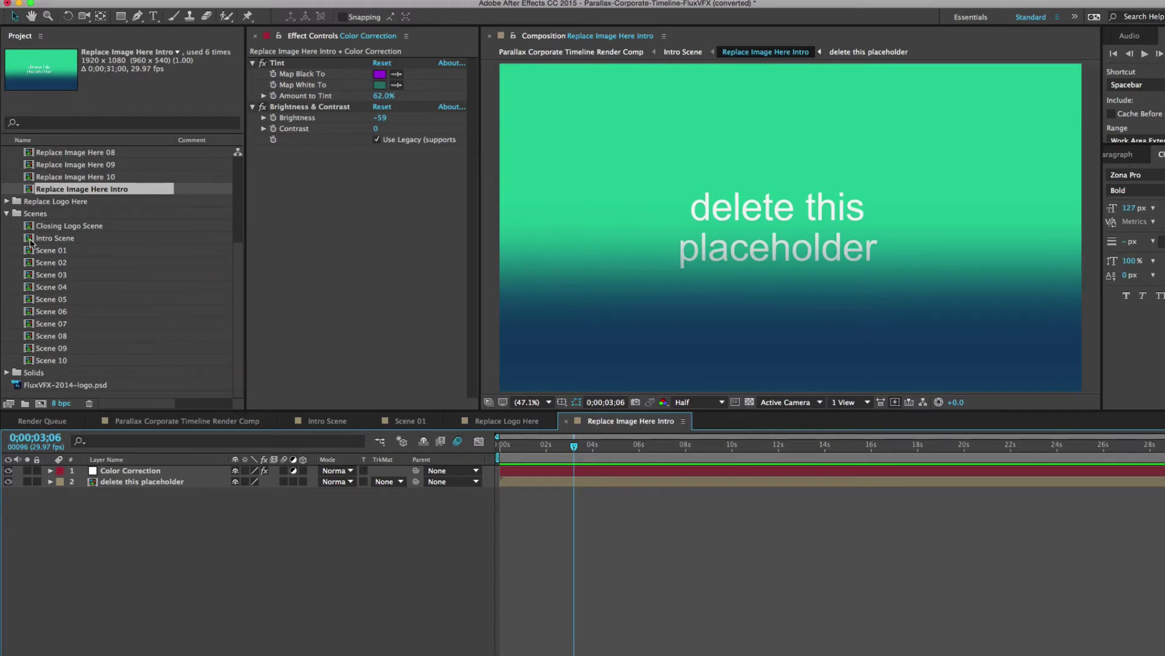
click(7, 213)
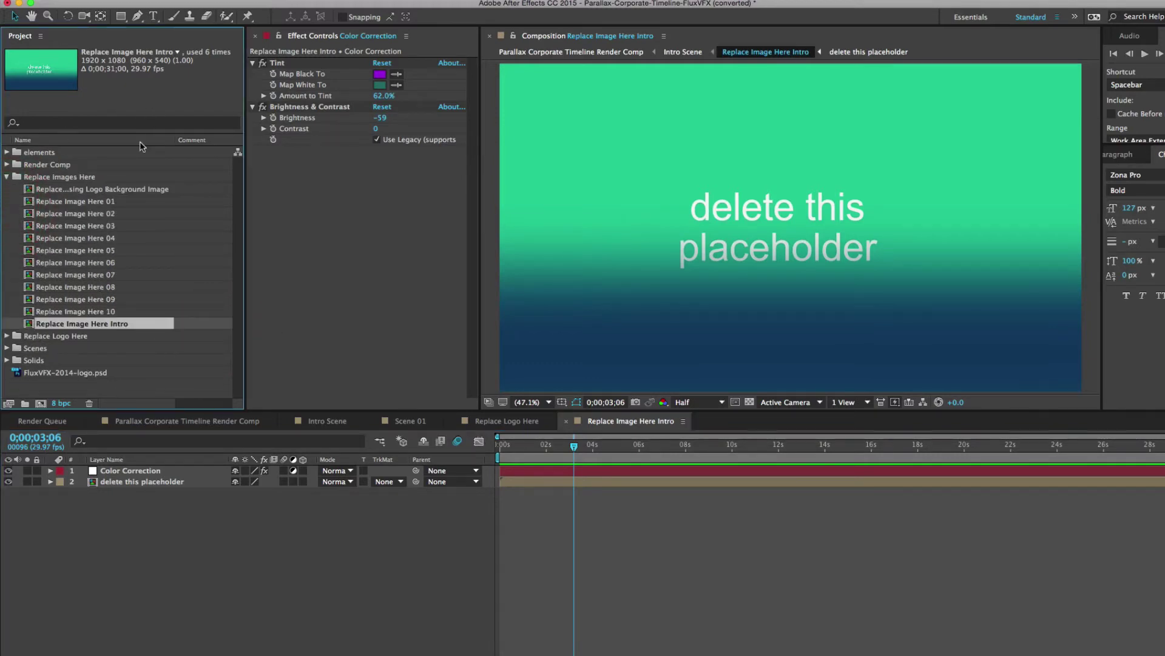
double_click(35, 389)
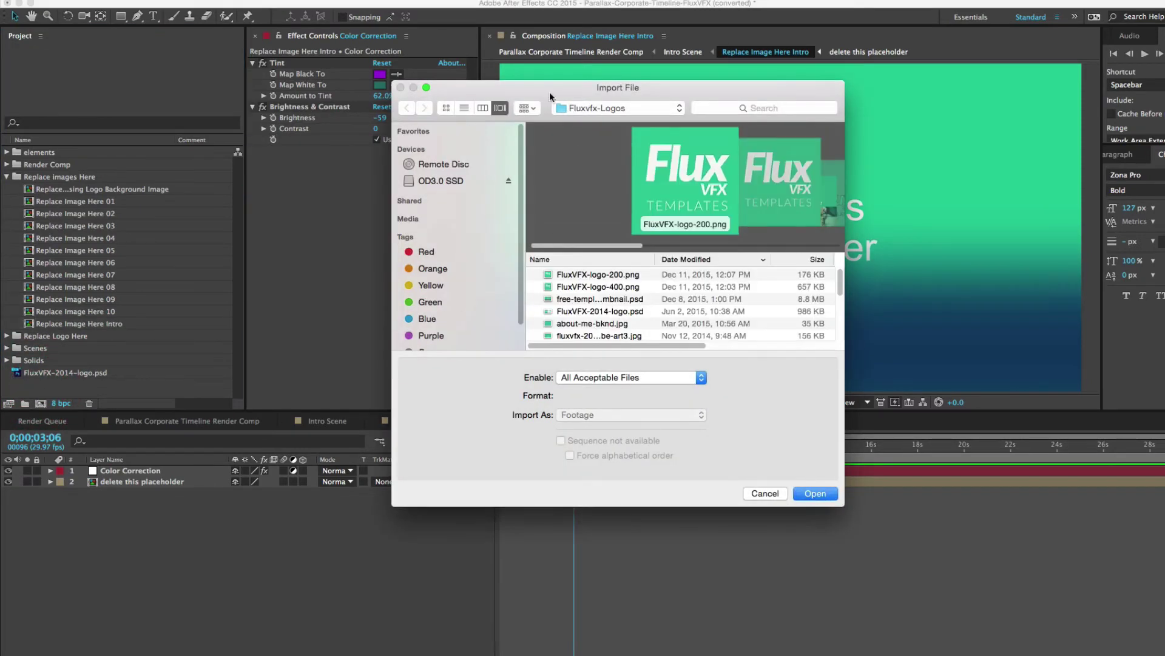
drag(535, 95, 517, 92)
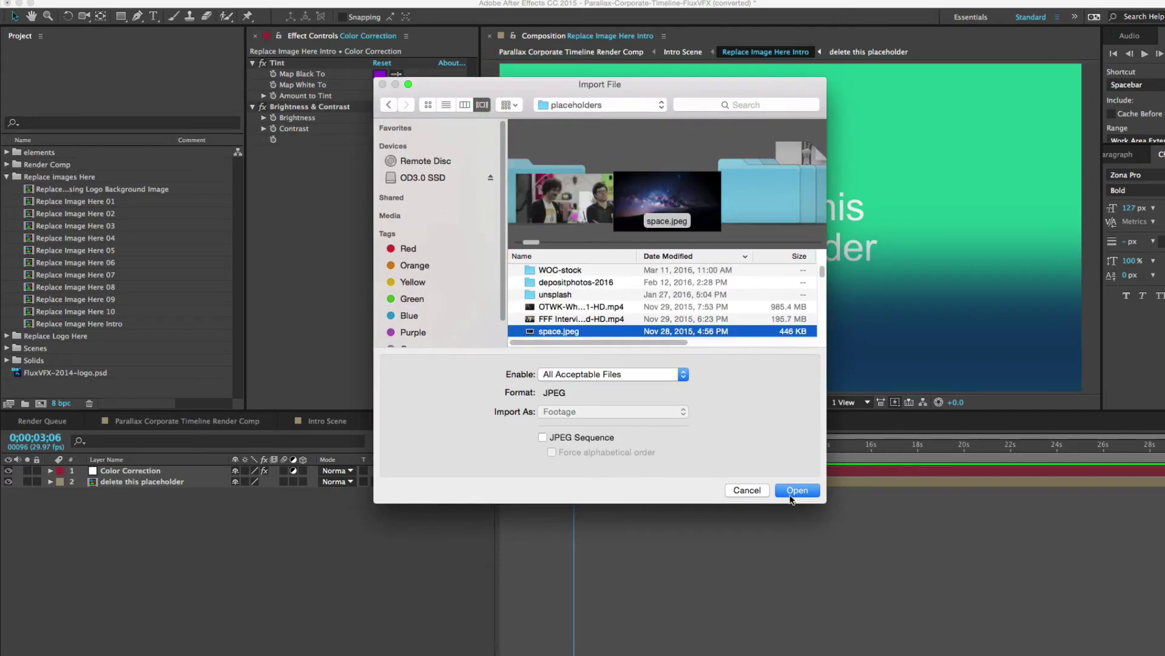
click(795, 490)
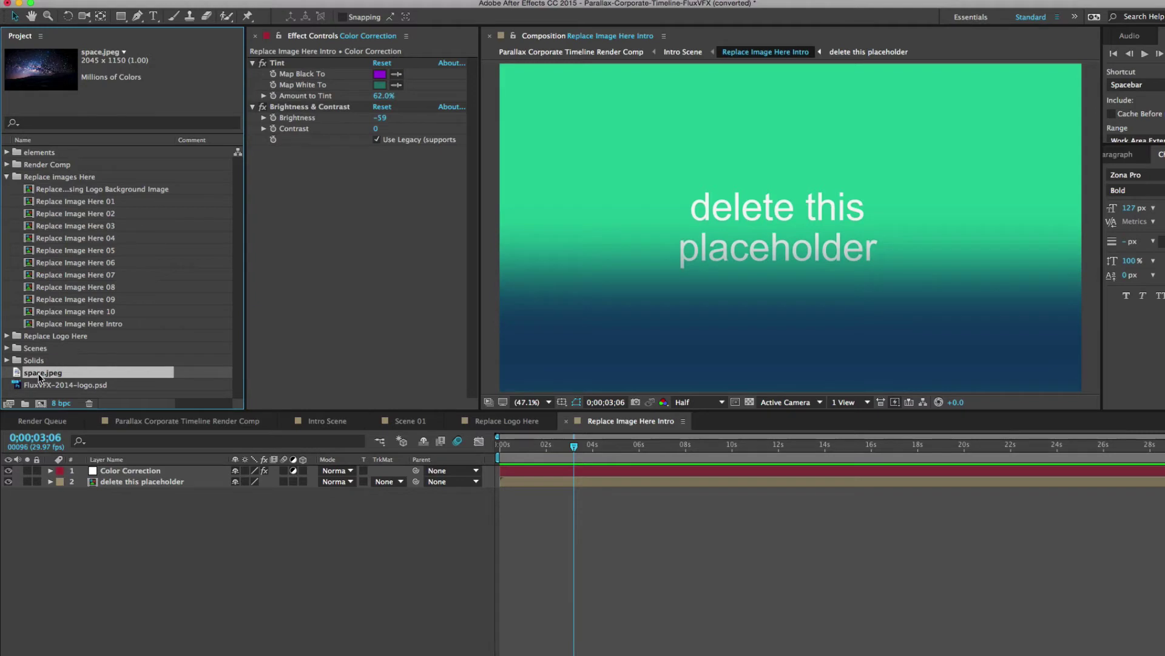
- Place space.jpeg between the Color Correction and placeholder layers, scale it to 95% to fit the frame, and check the Intro Scene
drag(45, 378, 127, 477)
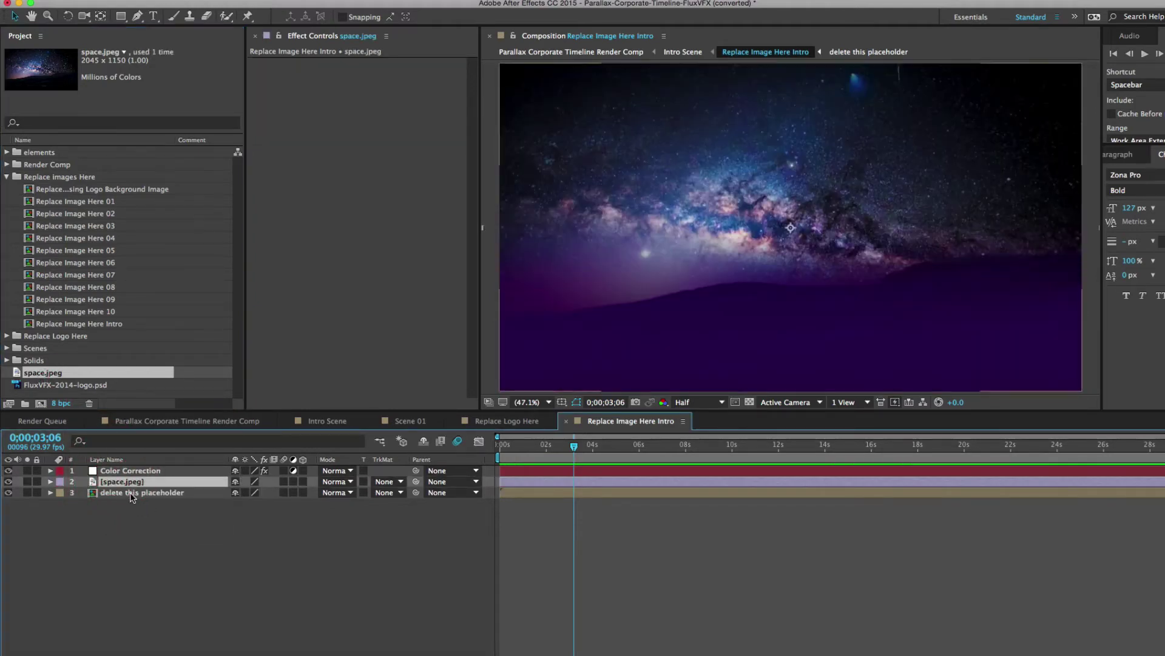
key(z)
key(comma)
key(comma)
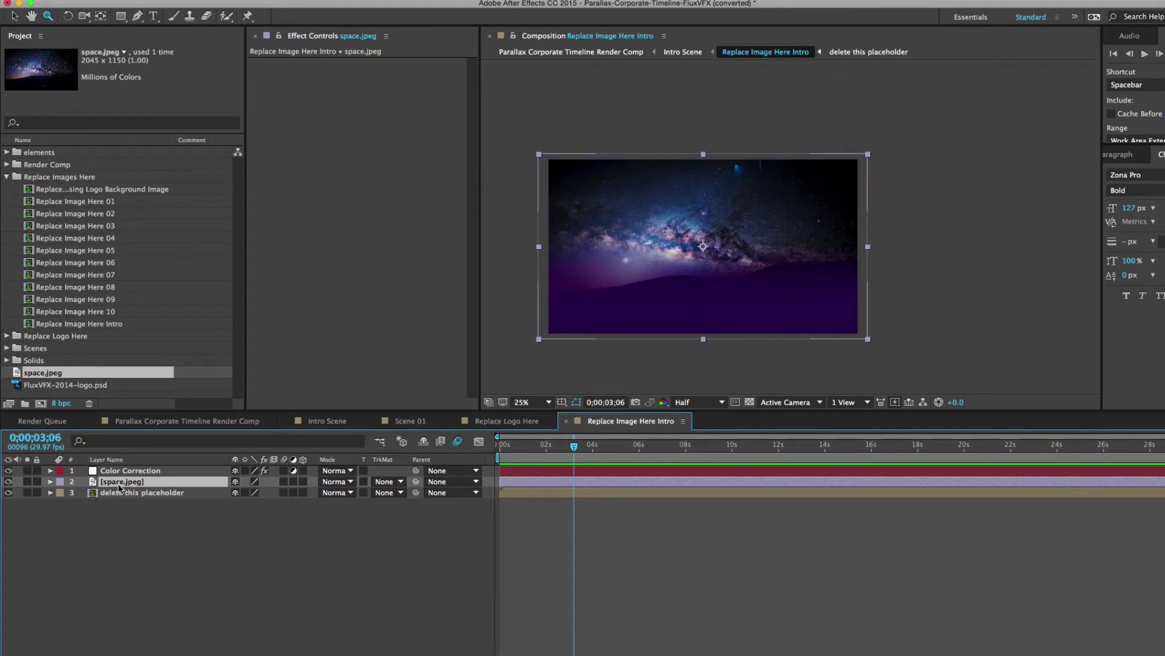
key(s)
drag(274, 495, 274, 496)
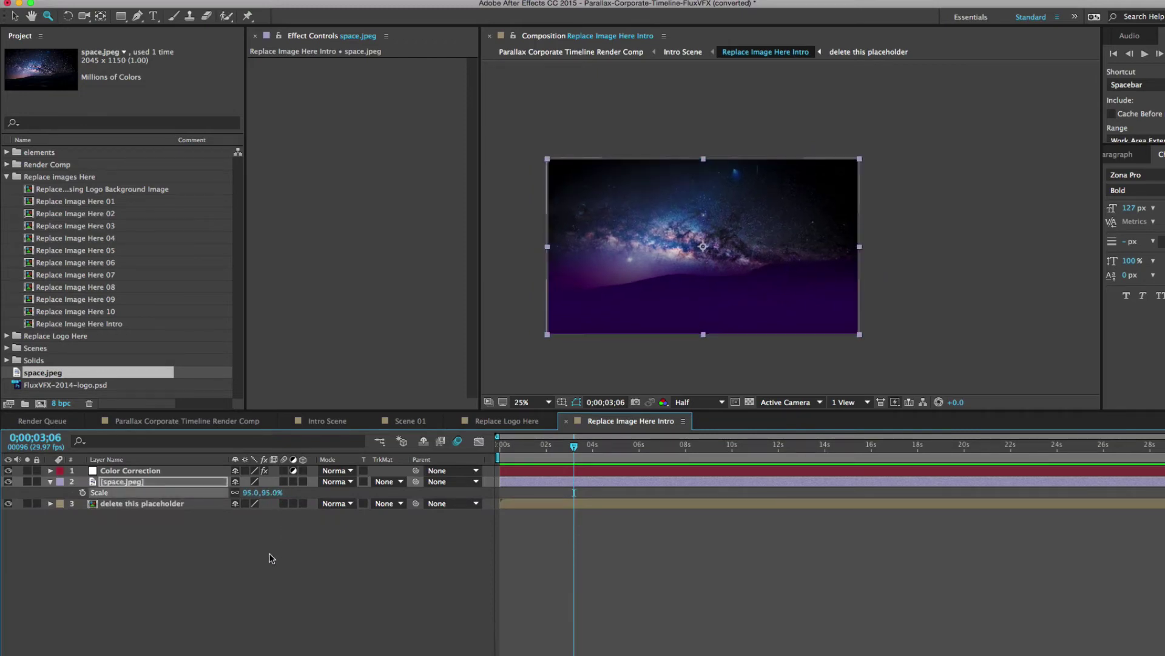
click(322, 422)
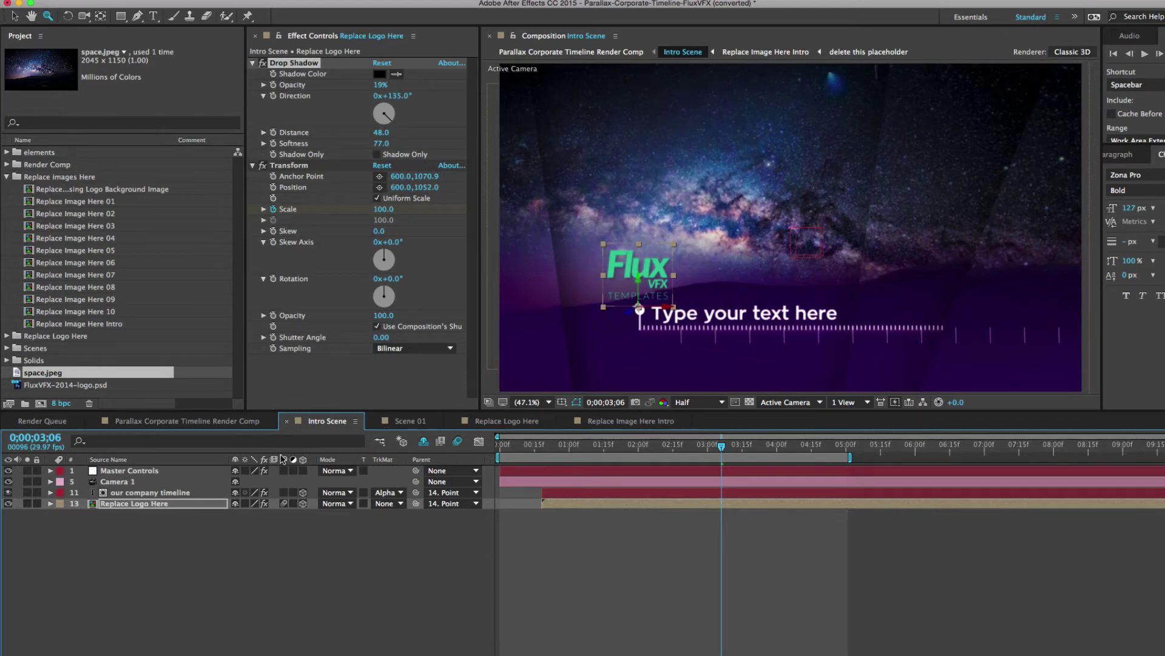
- In Replace Image Here Intro, change the Color Correction layer's Tint Map Black To colour to a muted grey-blue
click(619, 425)
click(125, 471)
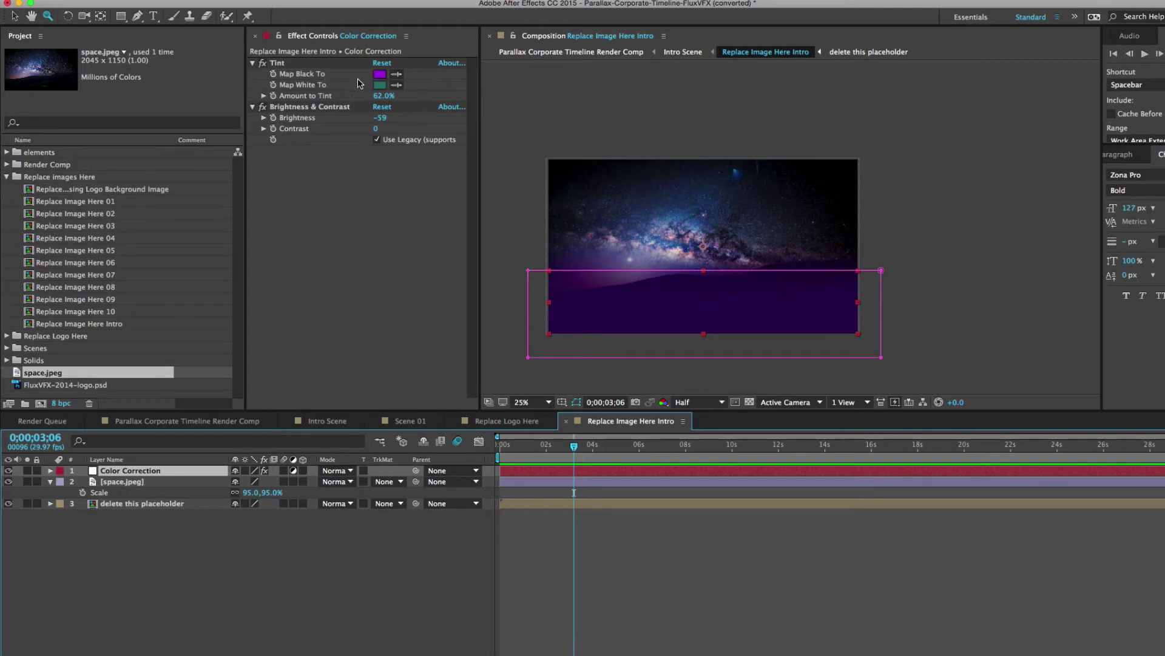
click(380, 75)
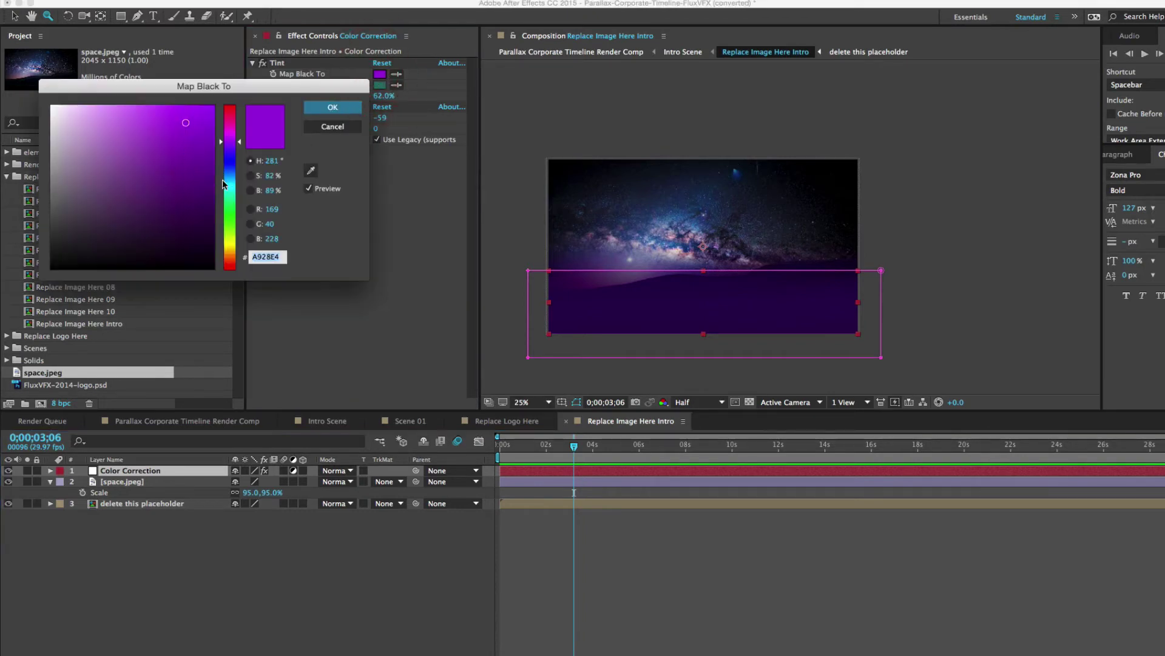
click(231, 194)
drag(232, 187, 233, 159)
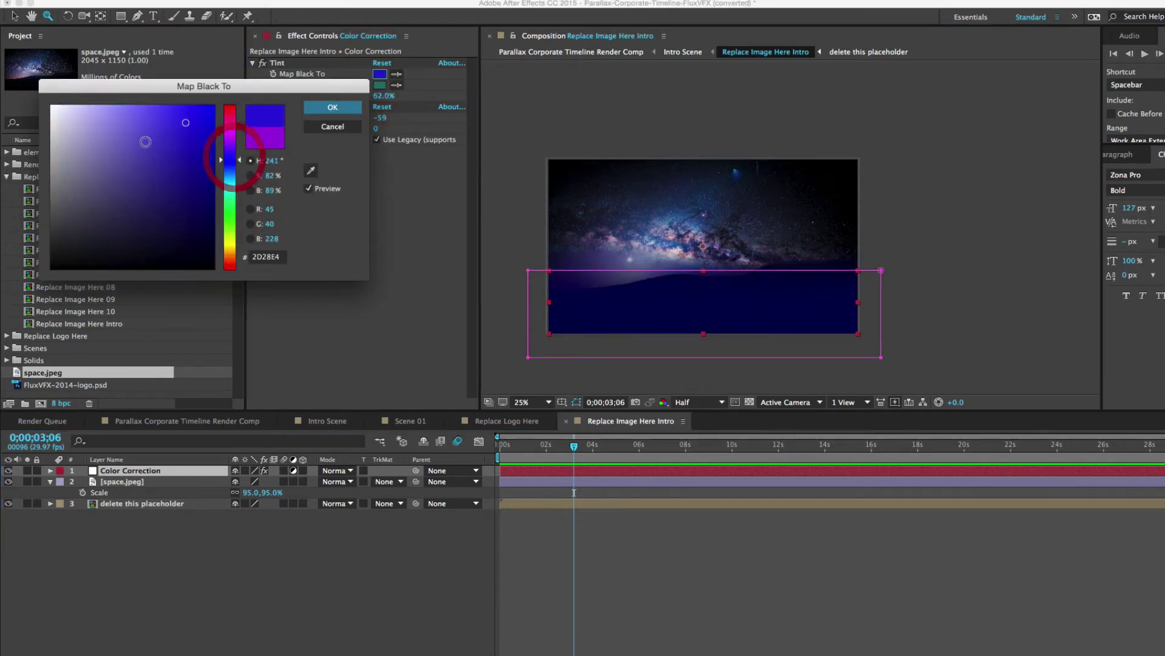
mouse_move(143, 142)
mouse_down()
mouse_move(85, 171)
mouse_move(67, 205)
mouse_move(82, 180)
mouse_up()
click(333, 107)
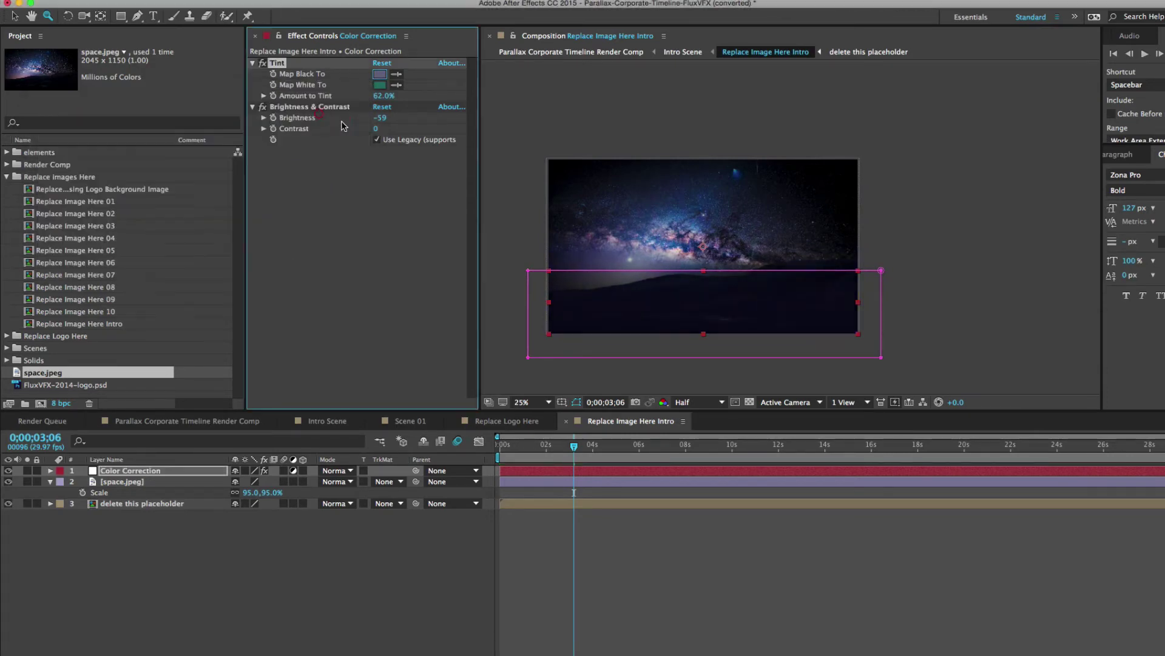
- Disable the Tint and Brightness & Contrast effects on the Color Correction layer and view the Intro Scene
click(262, 63)
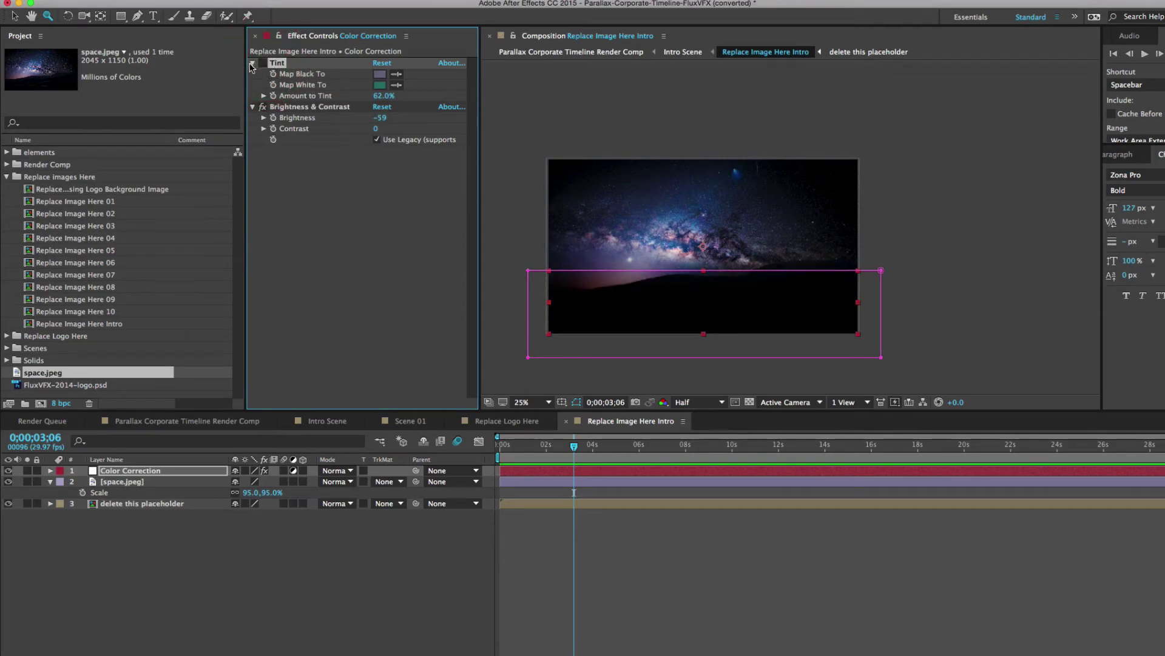
click(263, 107)
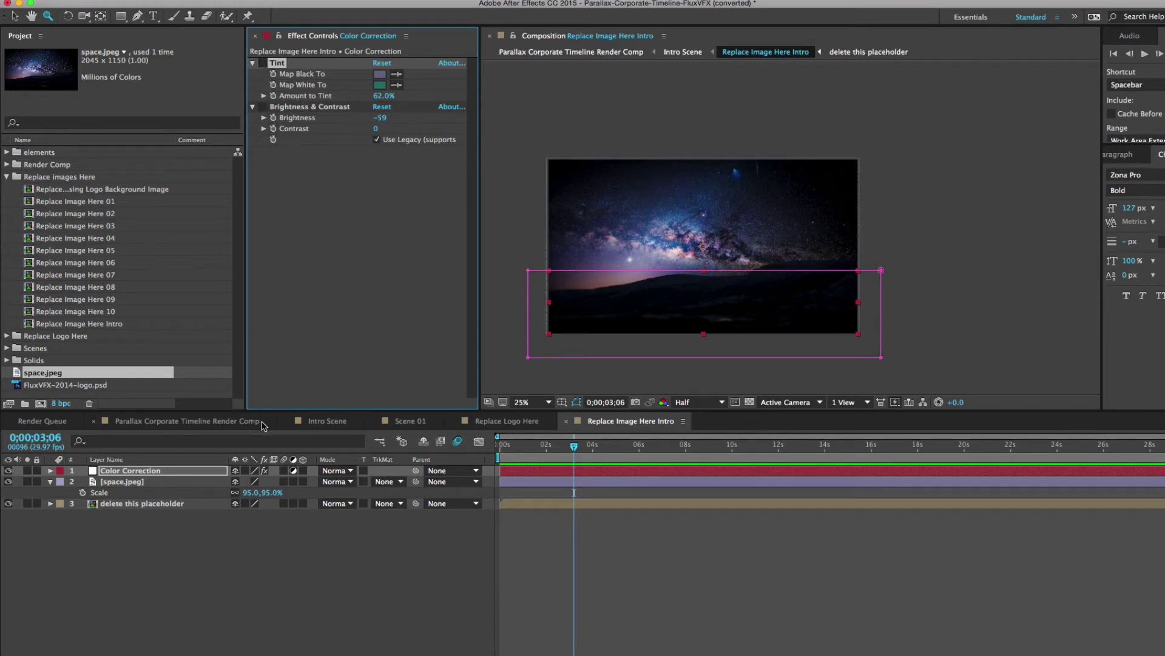
click(325, 422)
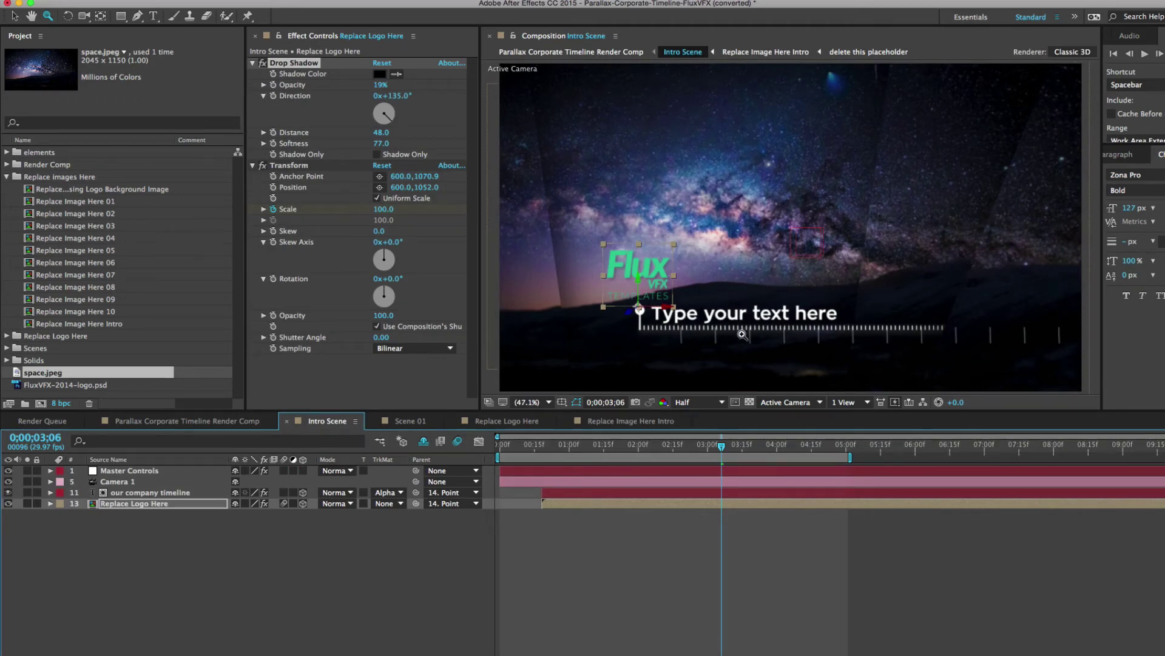
- On the Intro Scene's Master Controls layer, set LOGO Size to 27 and Point and Text Group Size to 156
click(119, 471)
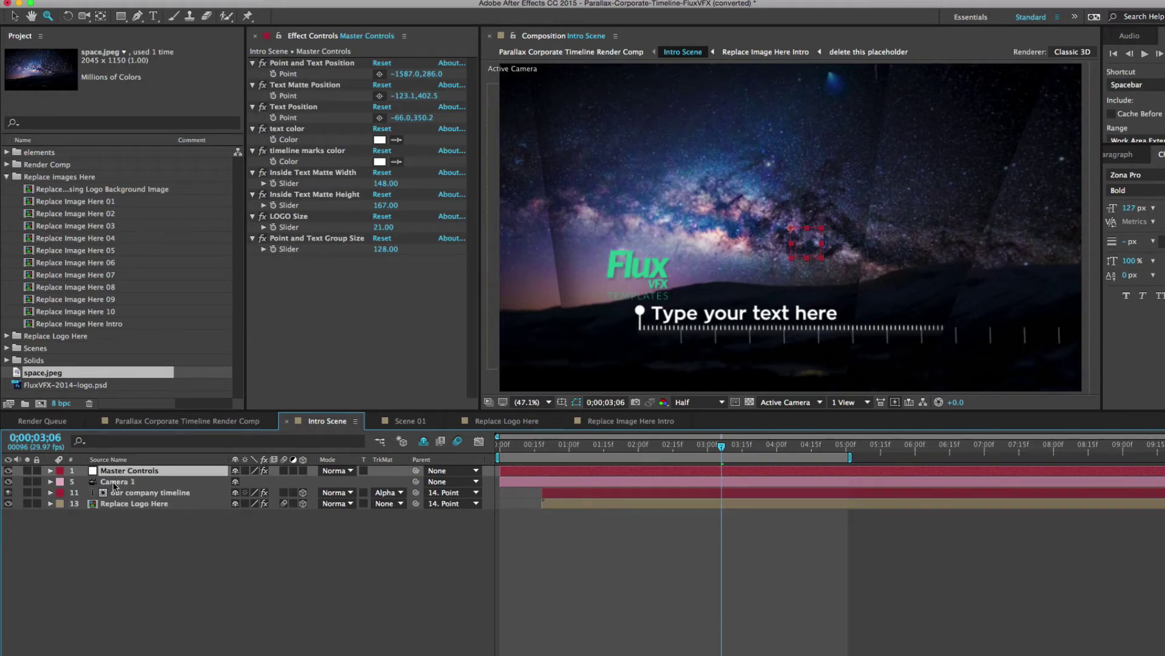
click(308, 37)
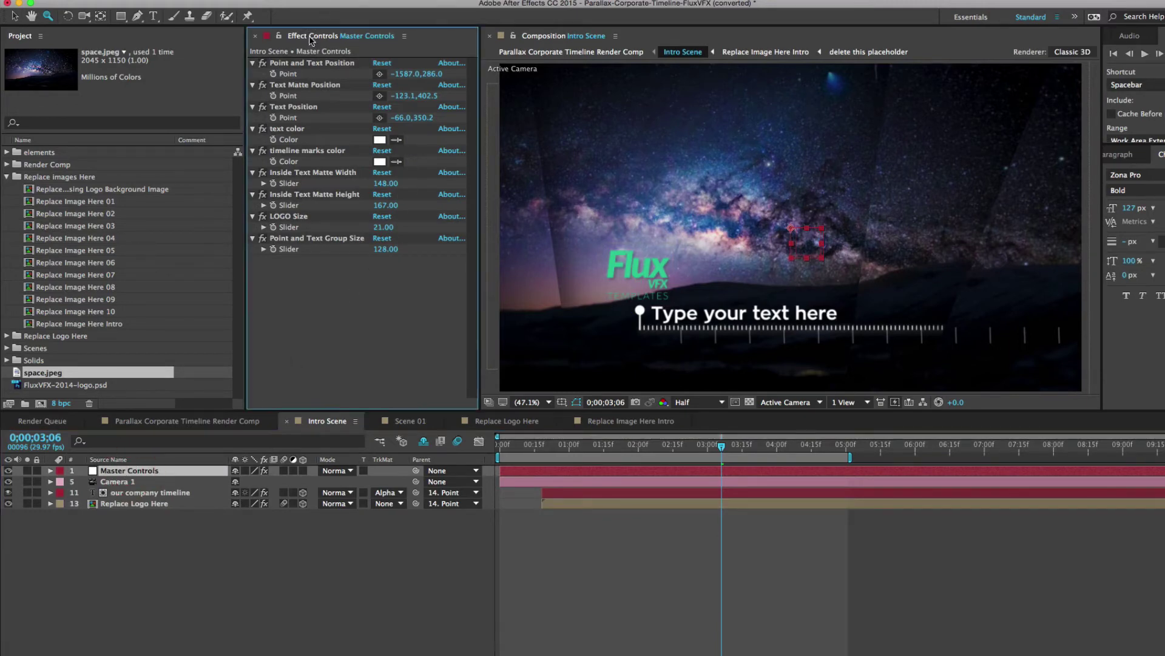
click(289, 217)
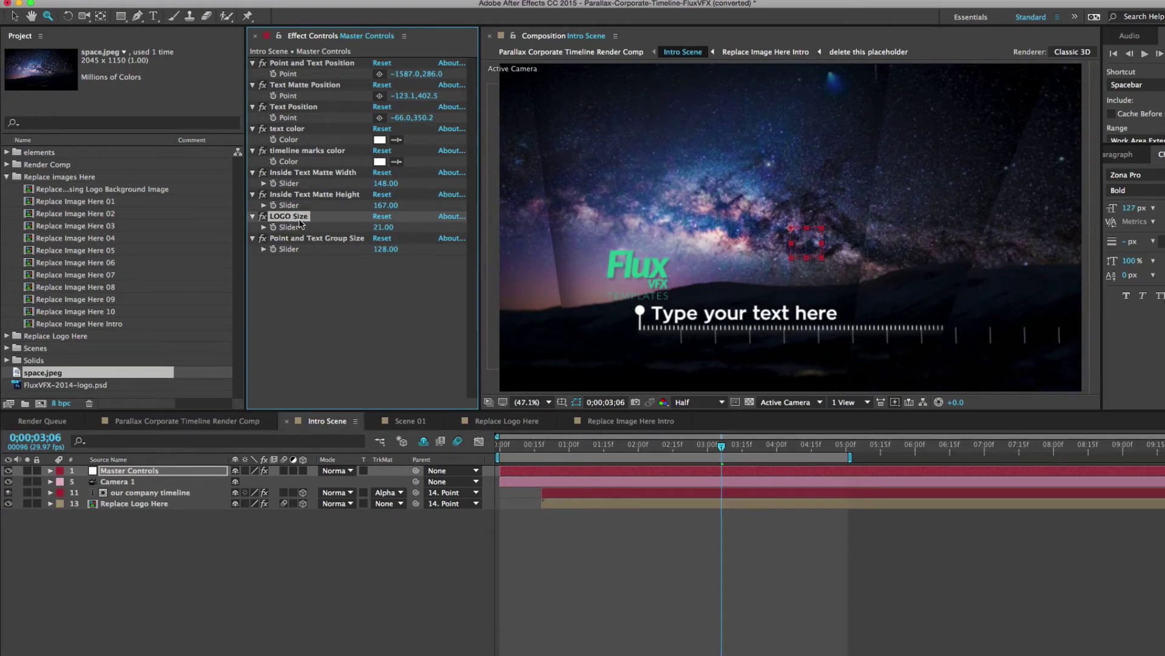
drag(381, 227, 383, 227)
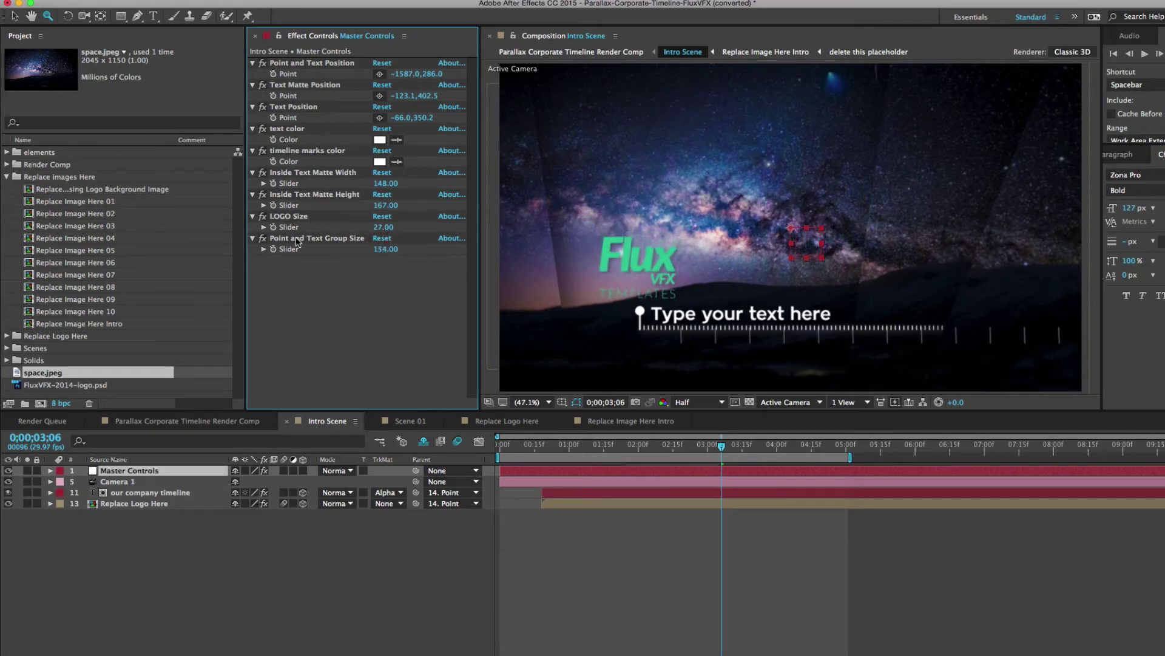
click(295, 238)
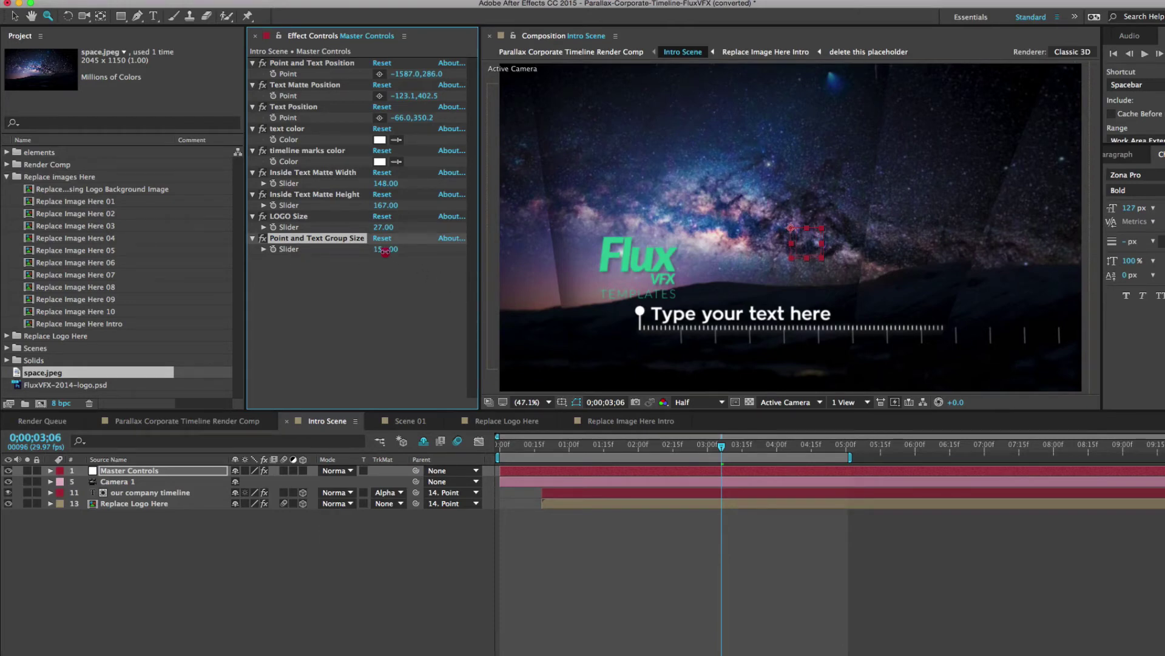
drag(385, 251, 387, 249)
drag(387, 248, 378, 249)
click(260, 559)
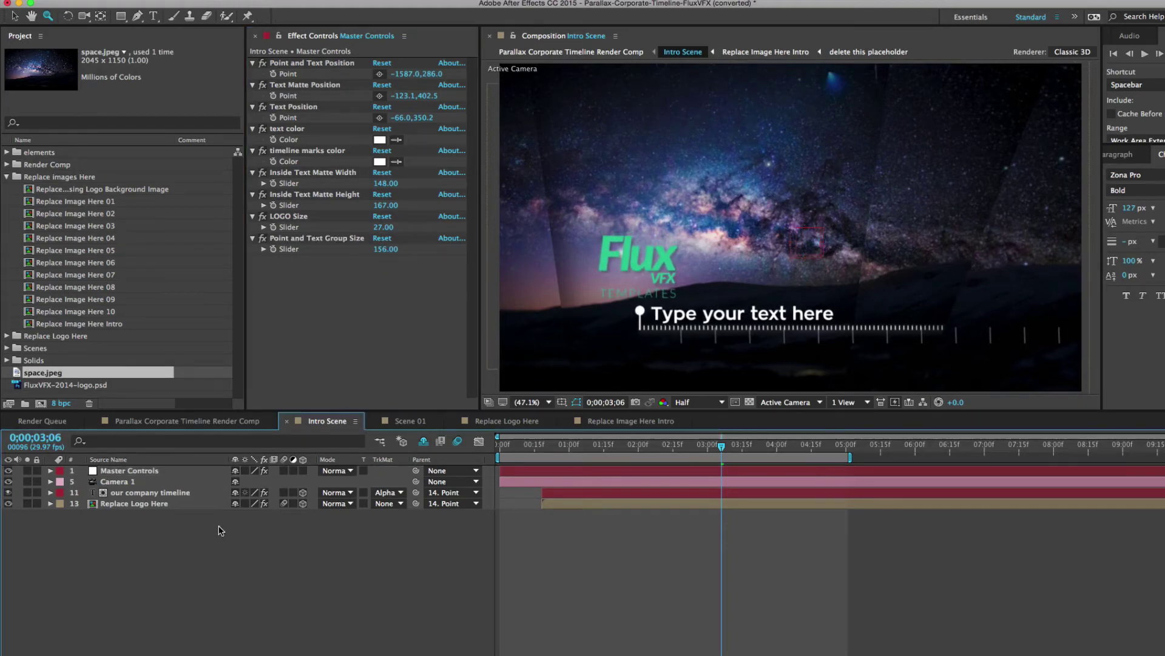
- In Scene 01, move the playhead to 0;00;03;20 and replace the 2005 text layer's content with 2017
click(410, 421)
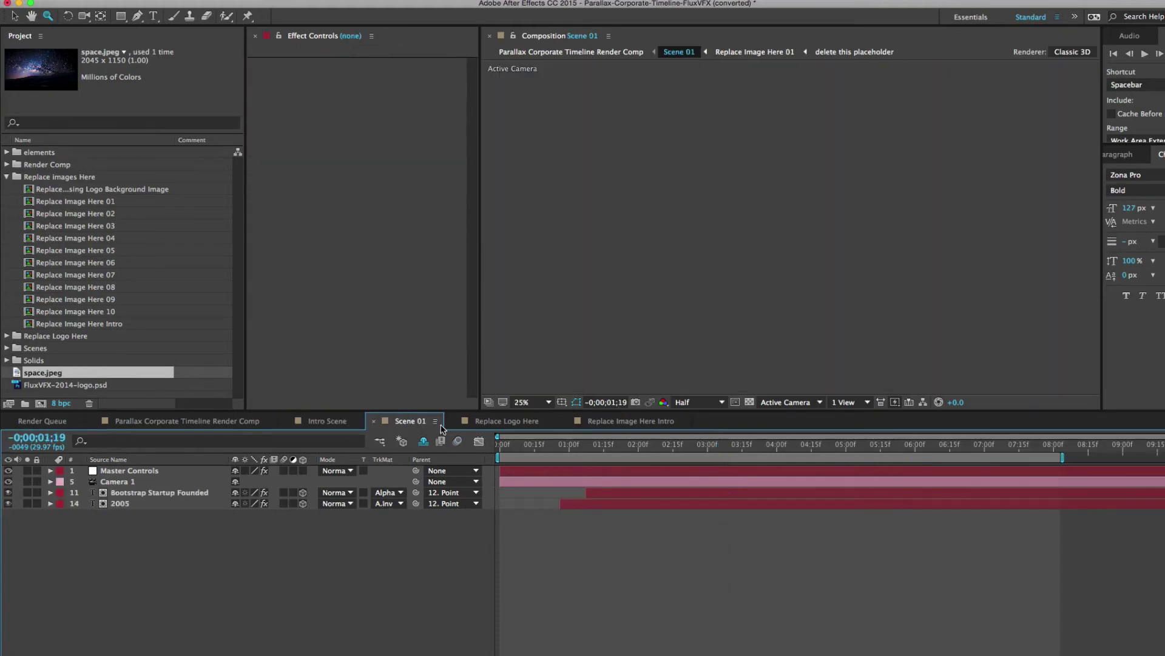
click(608, 447)
drag(609, 447, 756, 468)
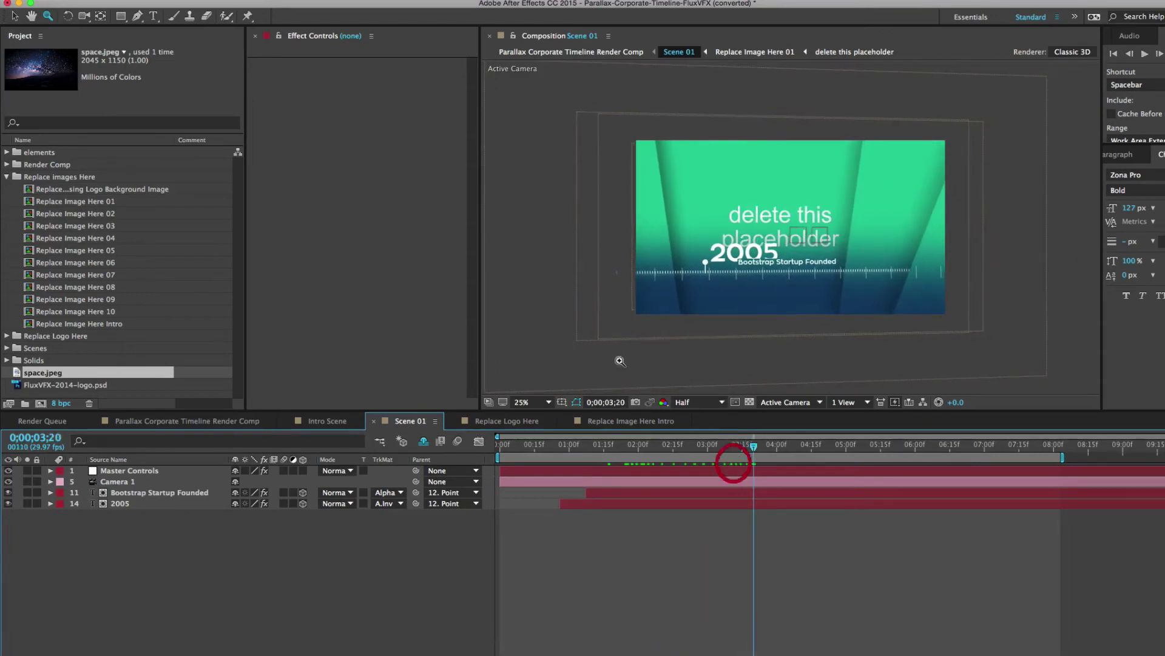
click(121, 503)
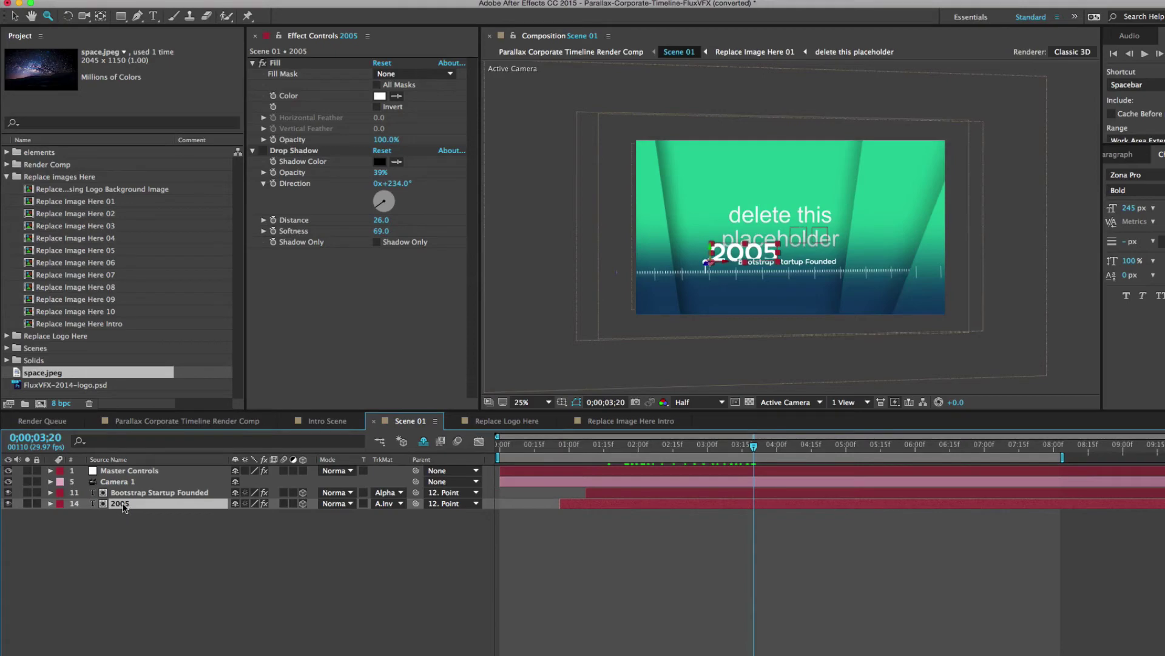
double_click(126, 506)
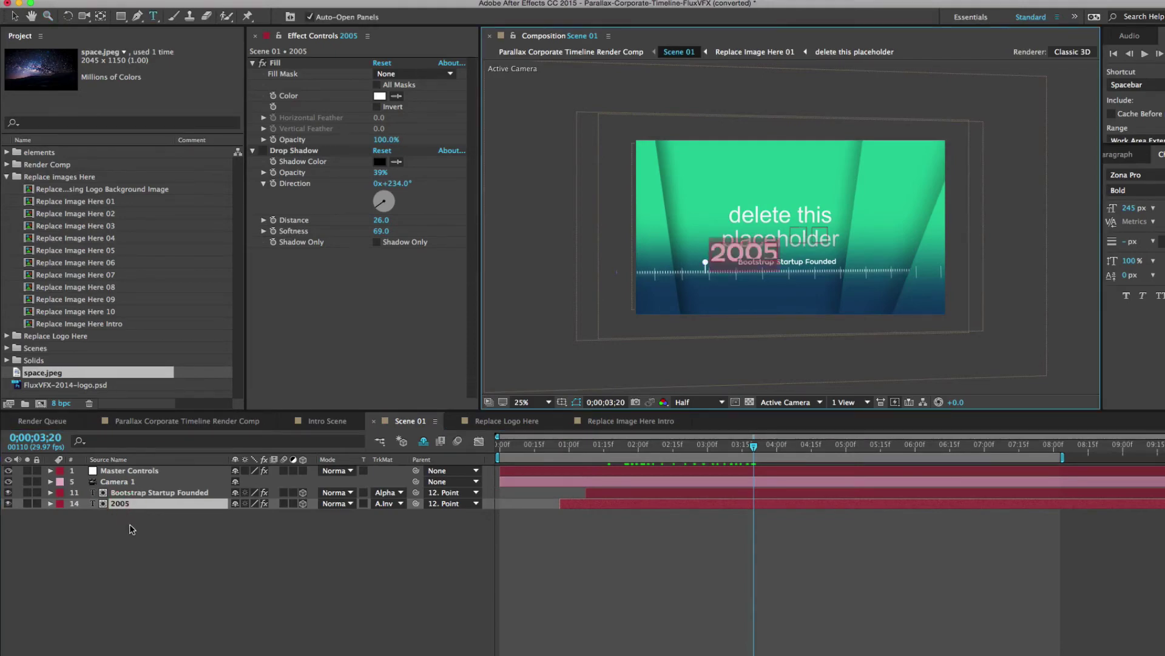
text(20)
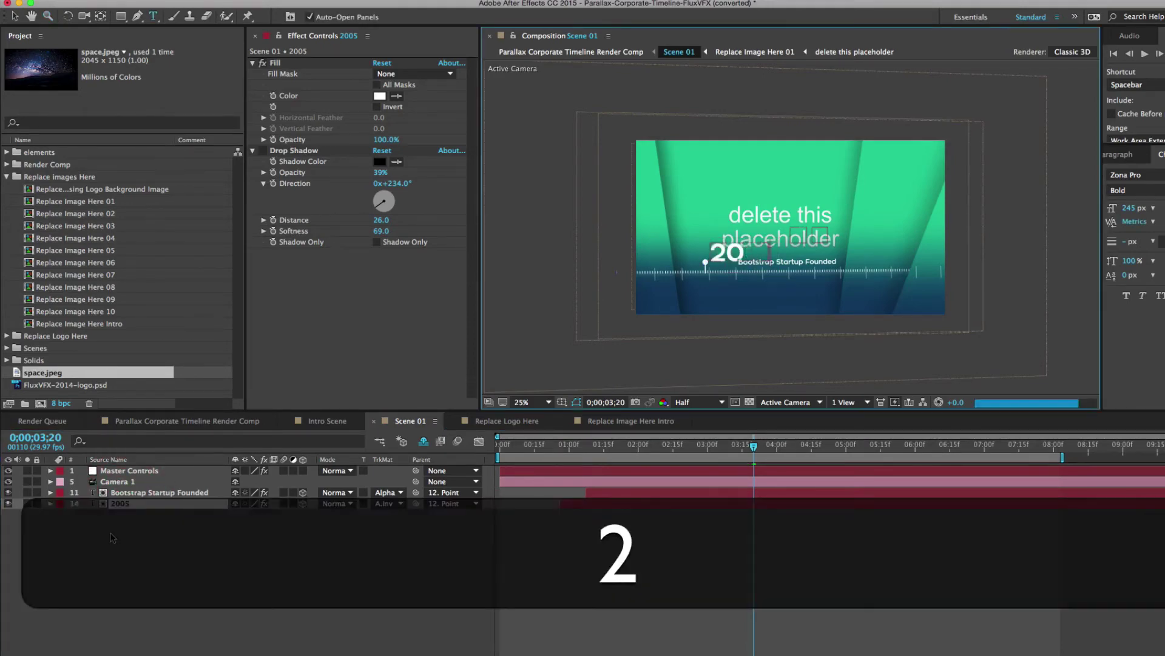
text(17)
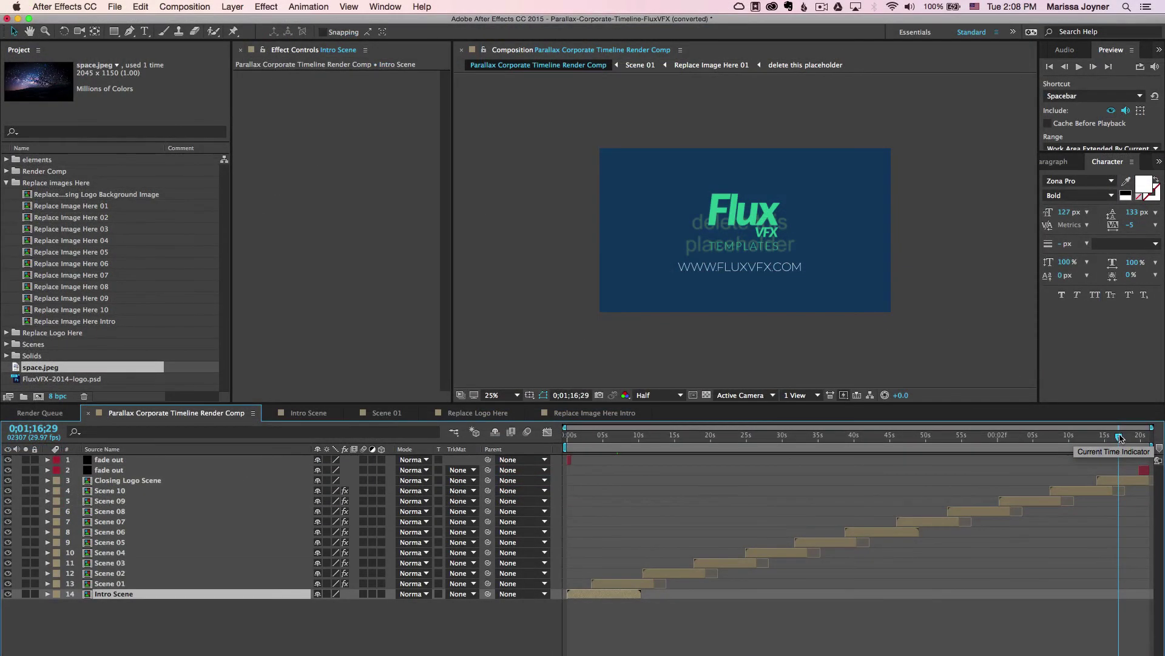
- Open the Closing Logo Scene composition from its layer in the Parallax Corporate Timeline Render Comp
click(1129, 480)
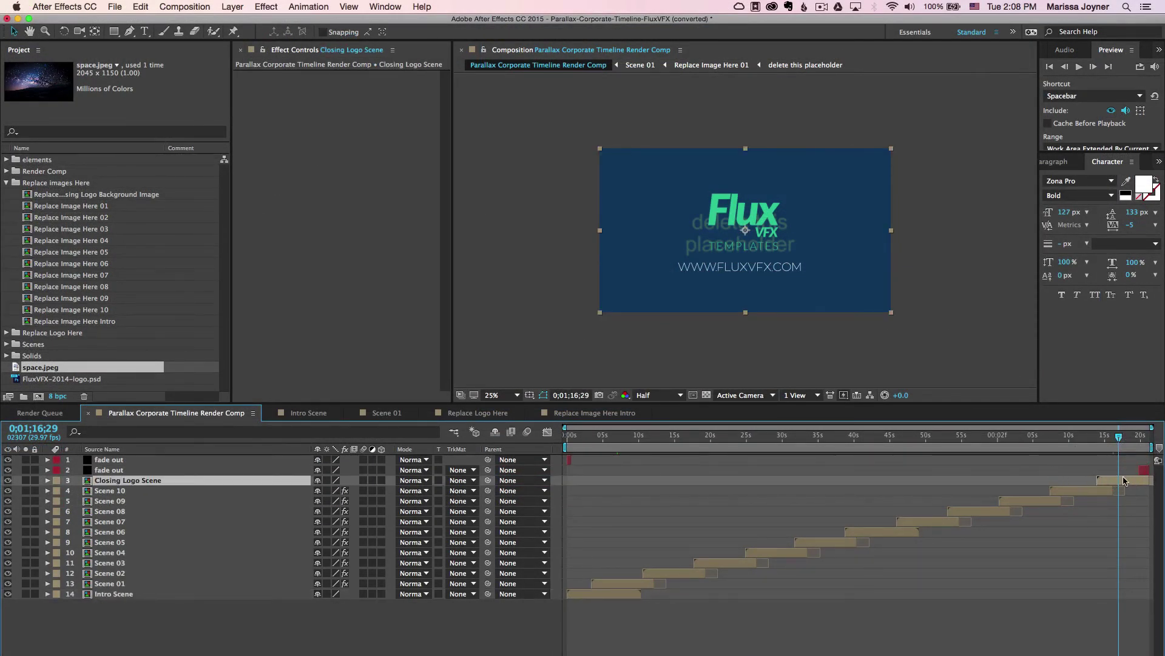
double_click(1120, 481)
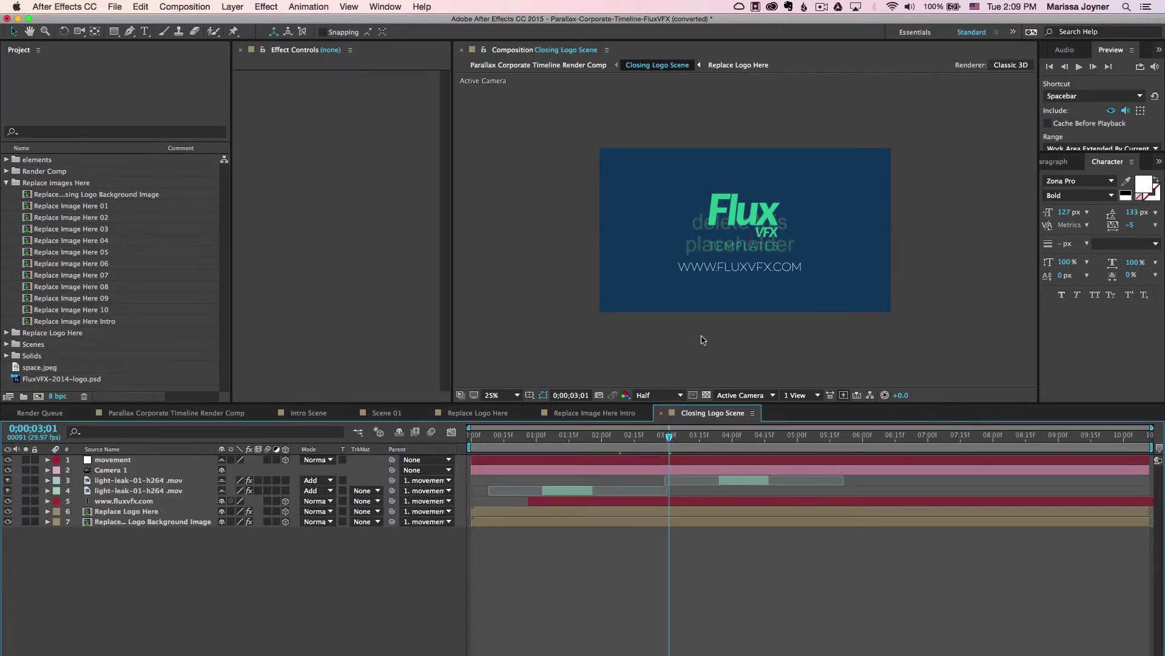
drag(477, 436, 521, 451)
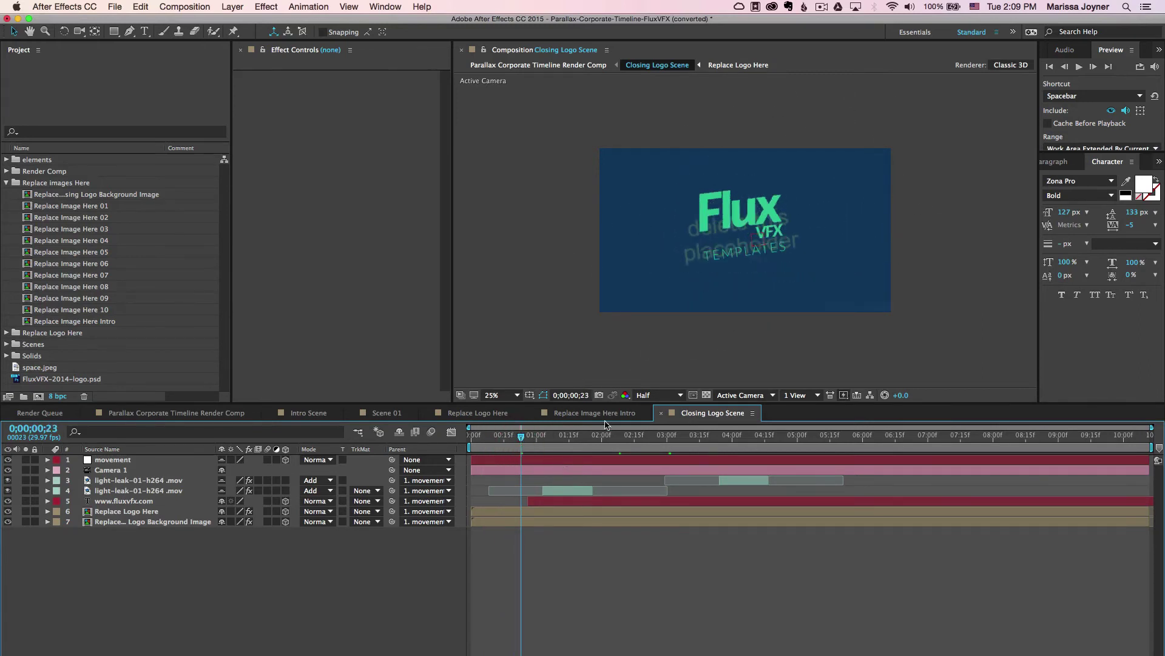
drag(534, 451, 636, 451)
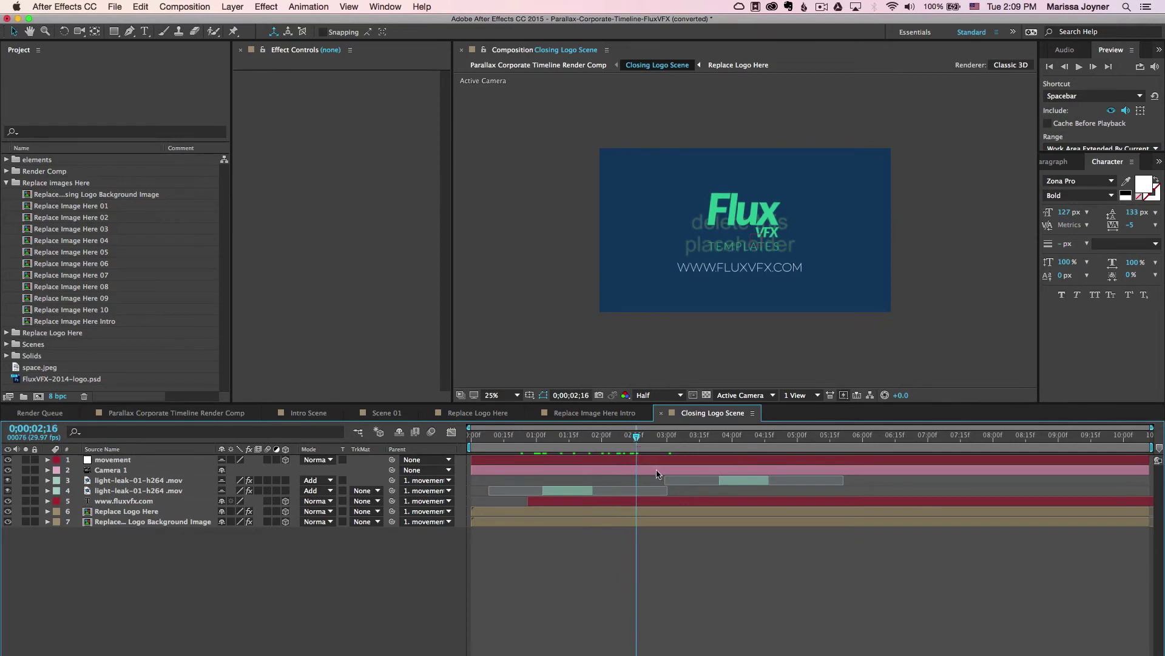
double_click(124, 502)
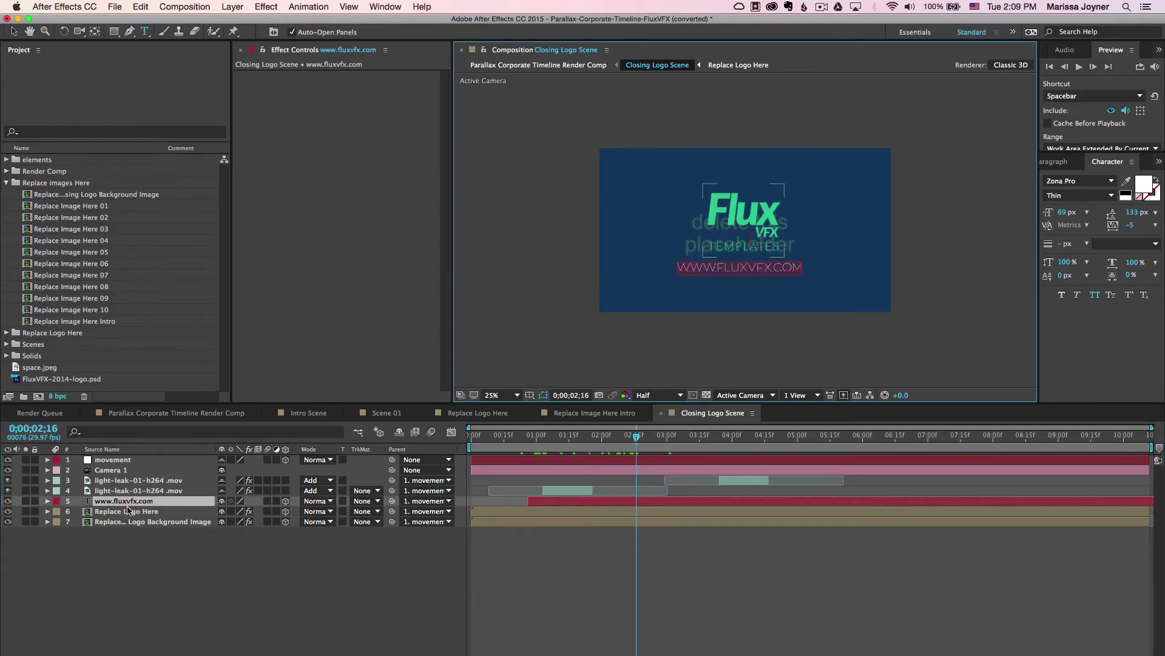
click(143, 575)
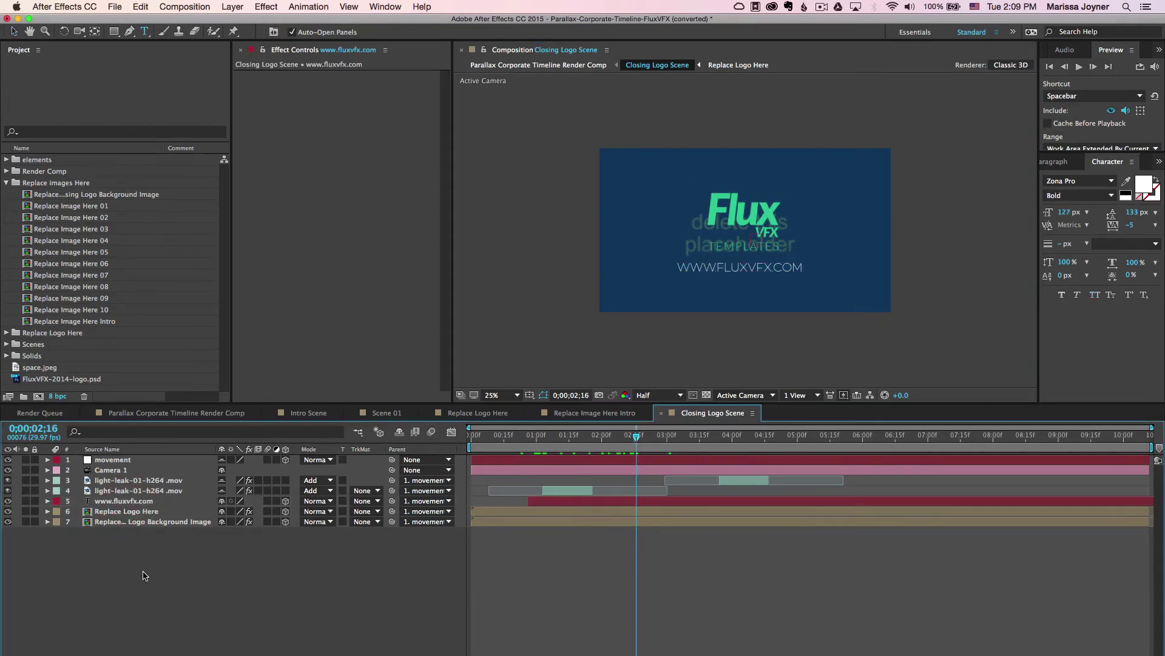
- Open the Replace Closing Logo Background Image composition from the Closing Logo Scene and show the Color Correction layer's effects
click(153, 522)
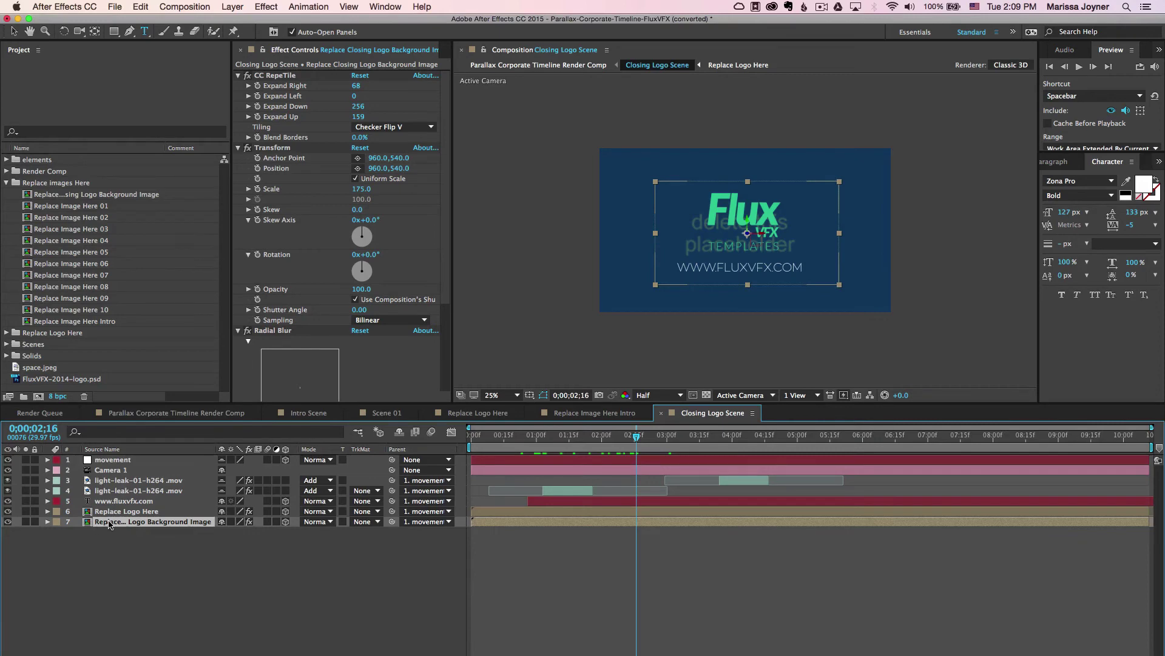
drag(216, 448, 285, 449)
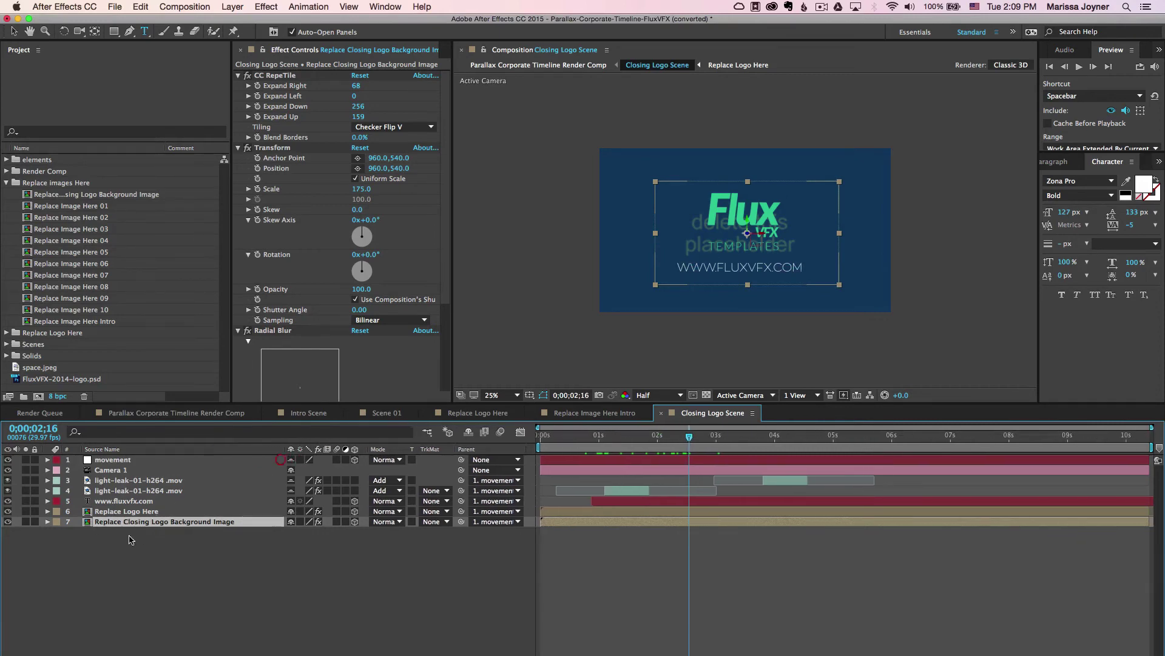
double_click(193, 522)
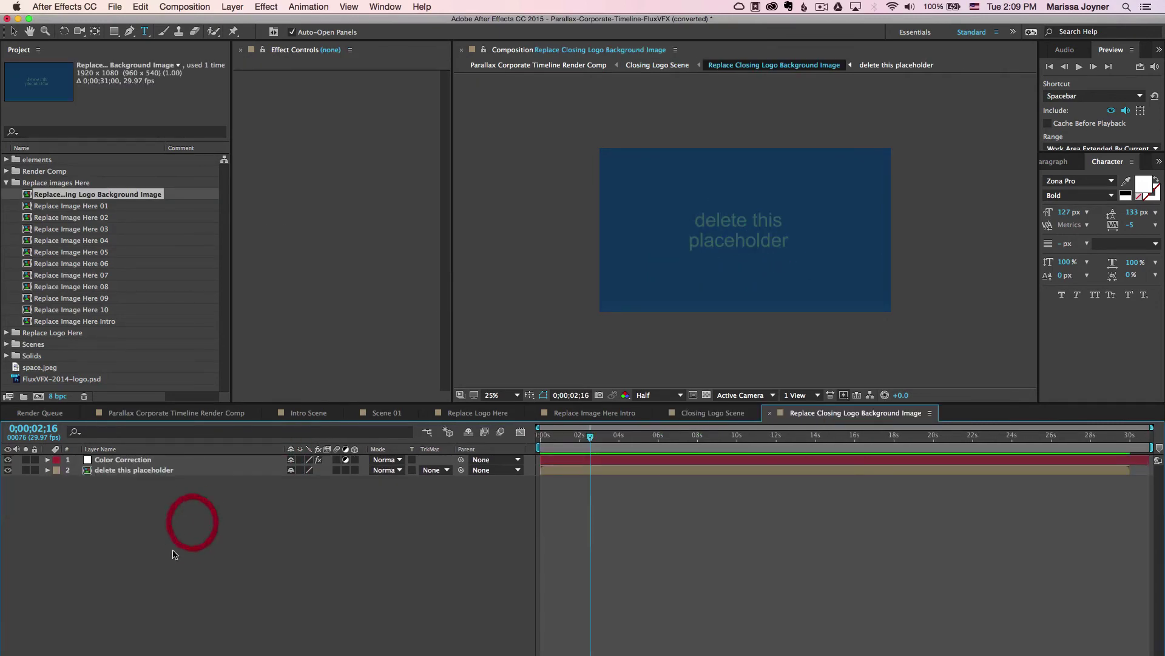
click(138, 459)
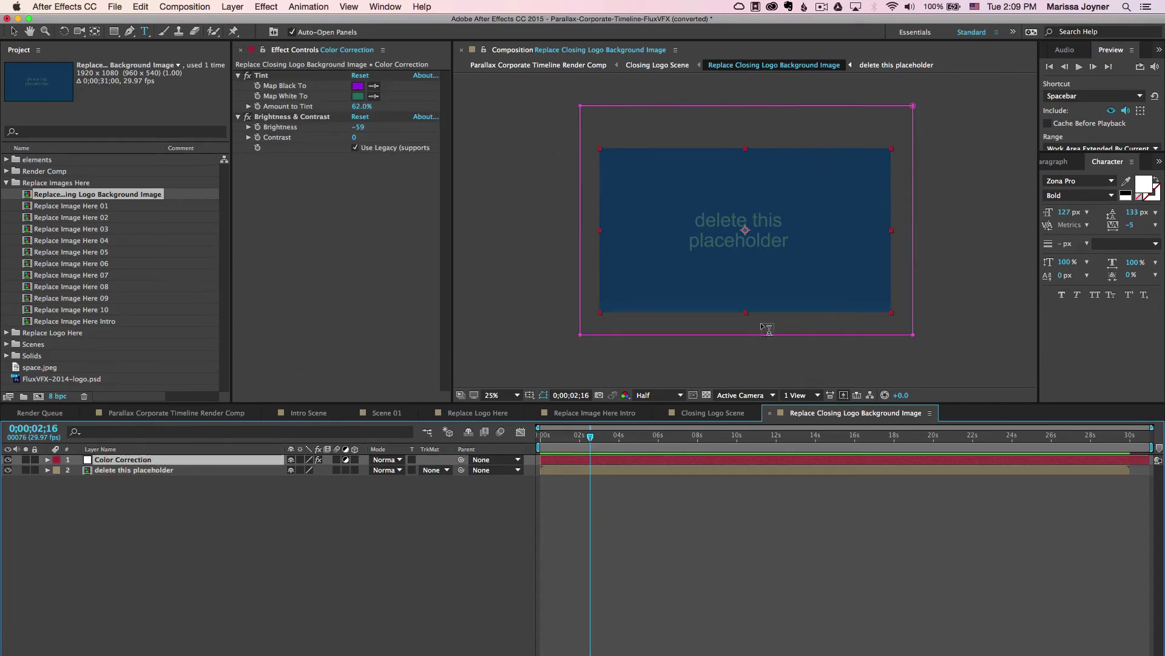
click(248, 75)
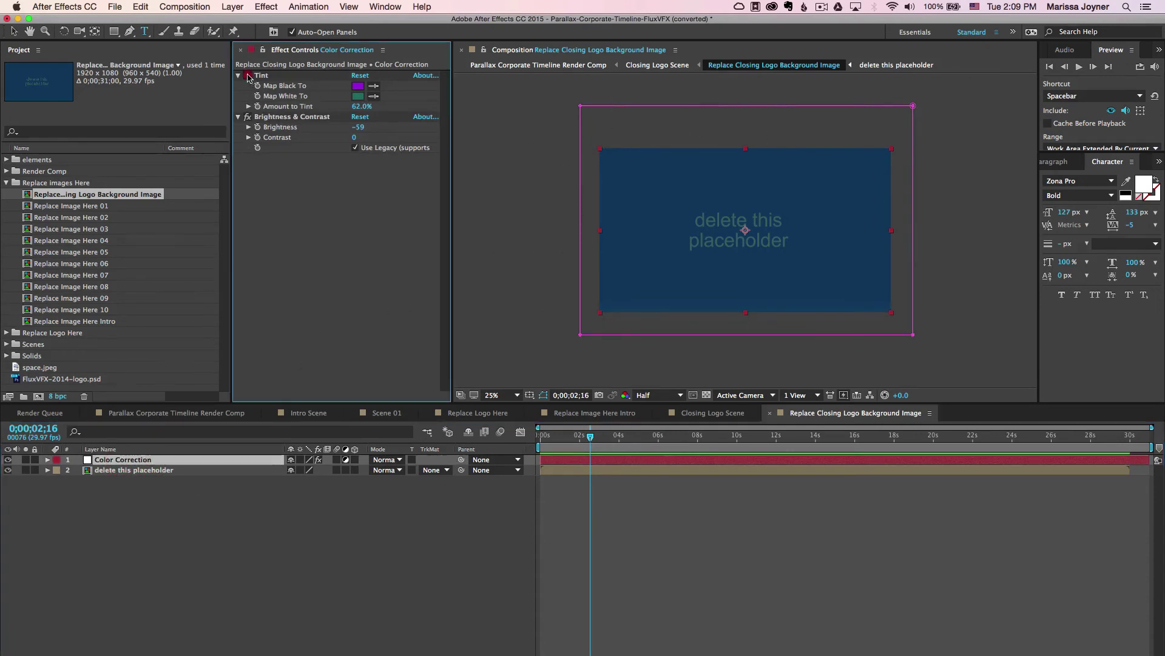
click(247, 116)
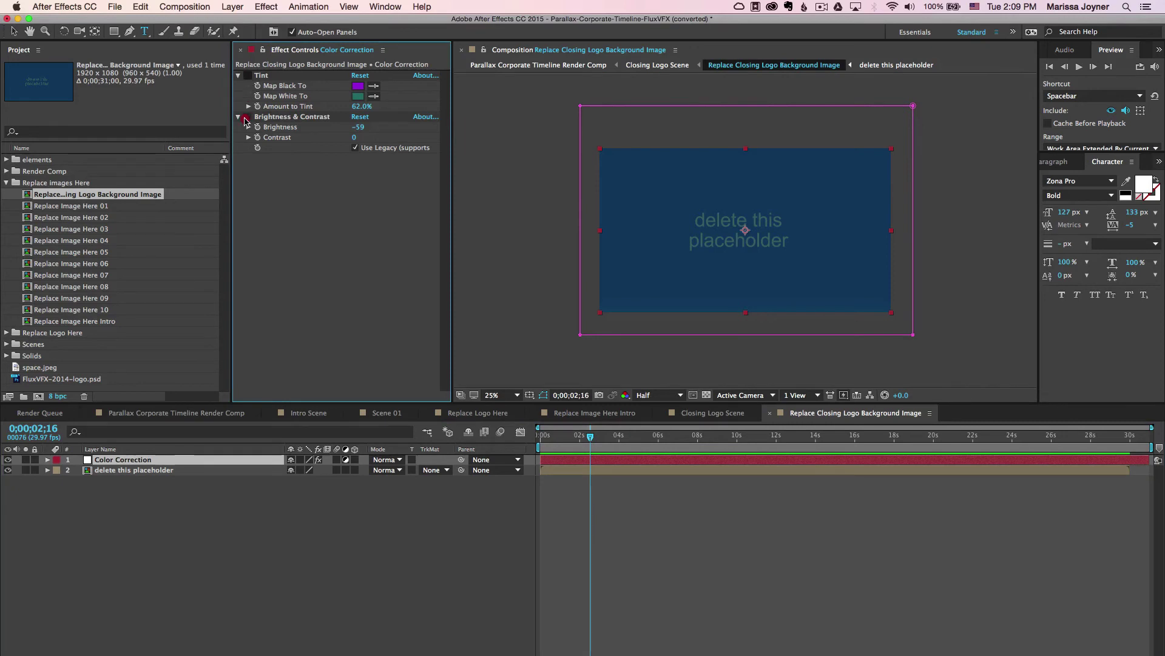
click(248, 75)
click(248, 117)
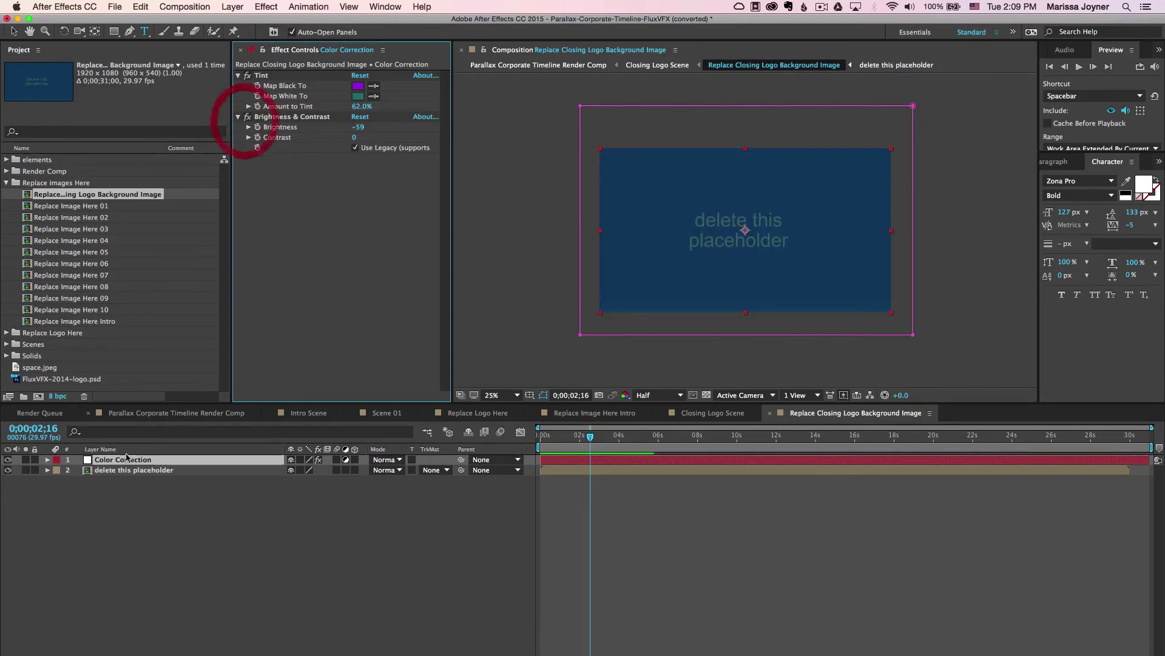
- Hide the Color Correction layer and select the delete this placeholder layer
click(7, 459)
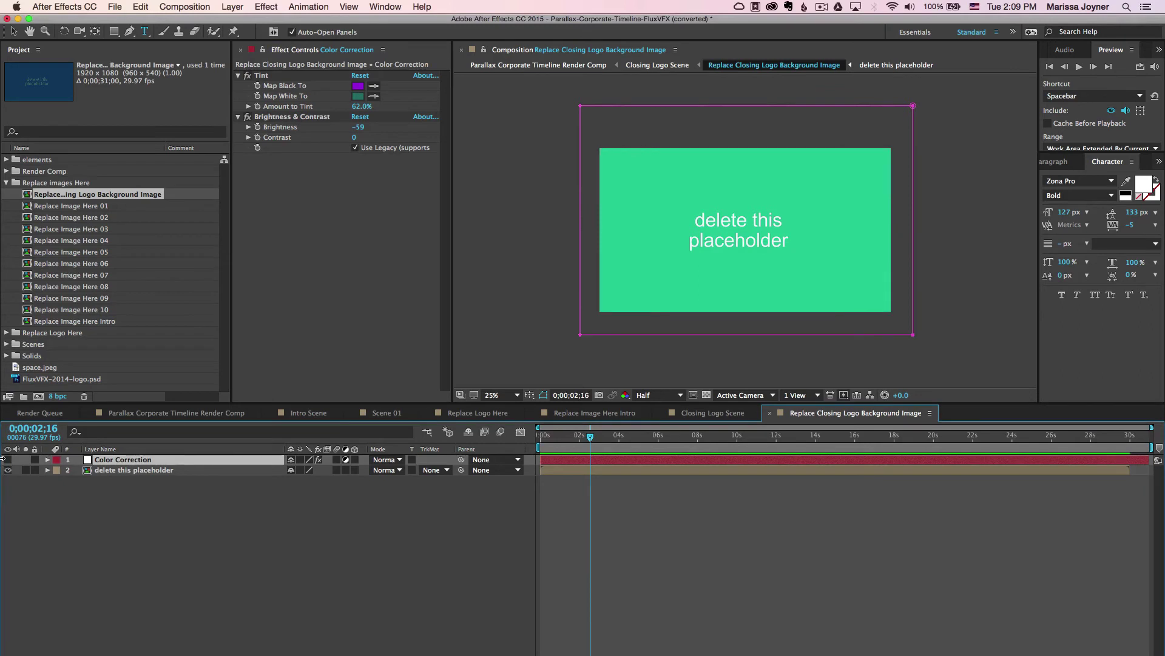
click(128, 470)
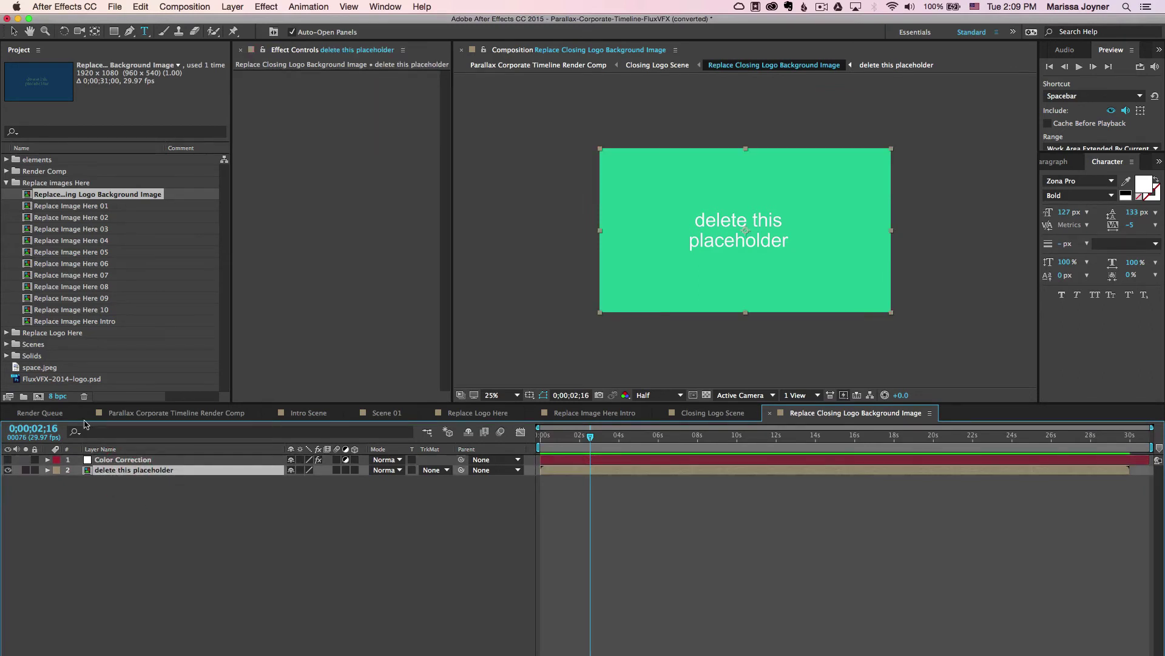
- Try to delete the delete this placeholder composition from the project's elements folder
click(34, 134)
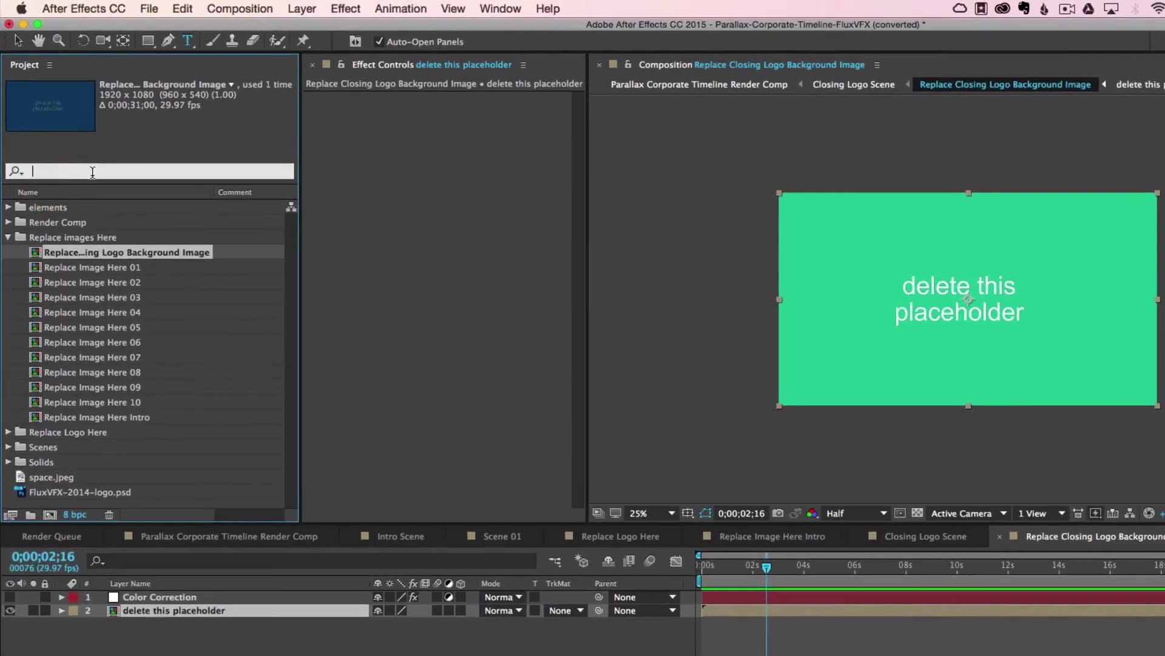
click(20, 209)
click(8, 207)
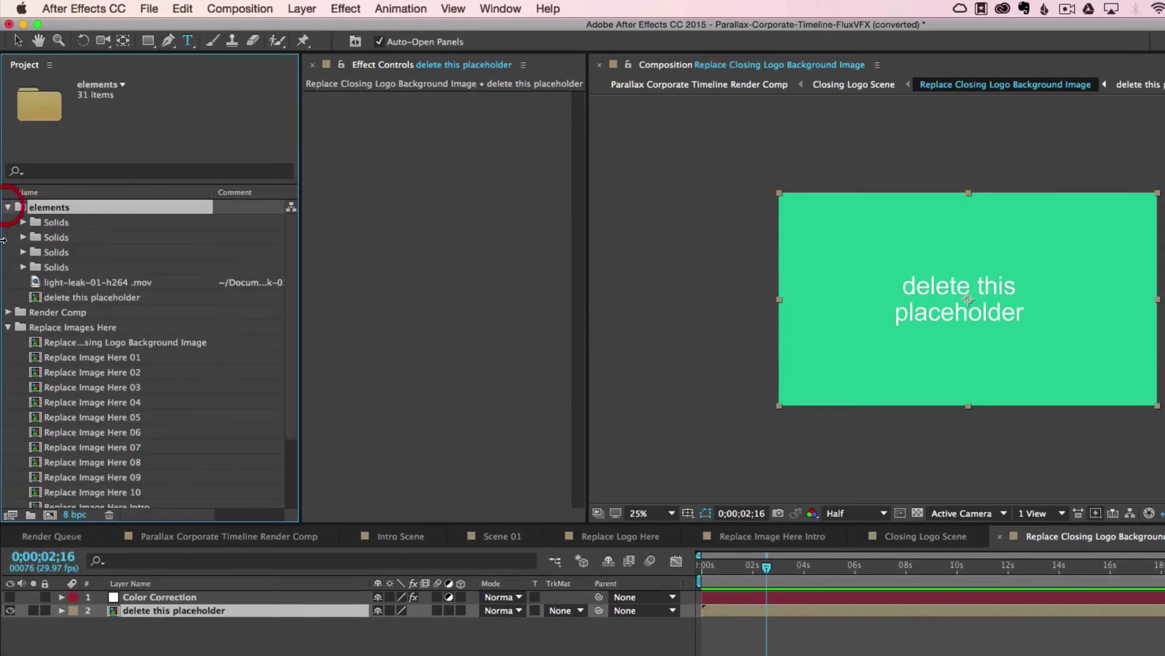
click(64, 297)
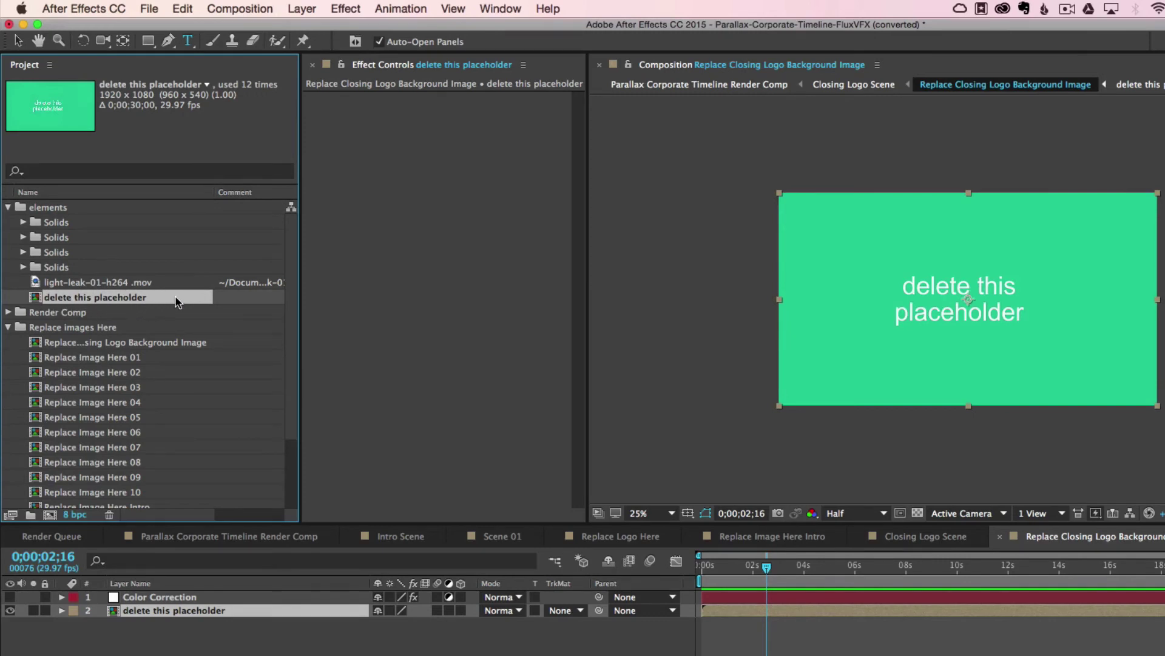
key(Delete)
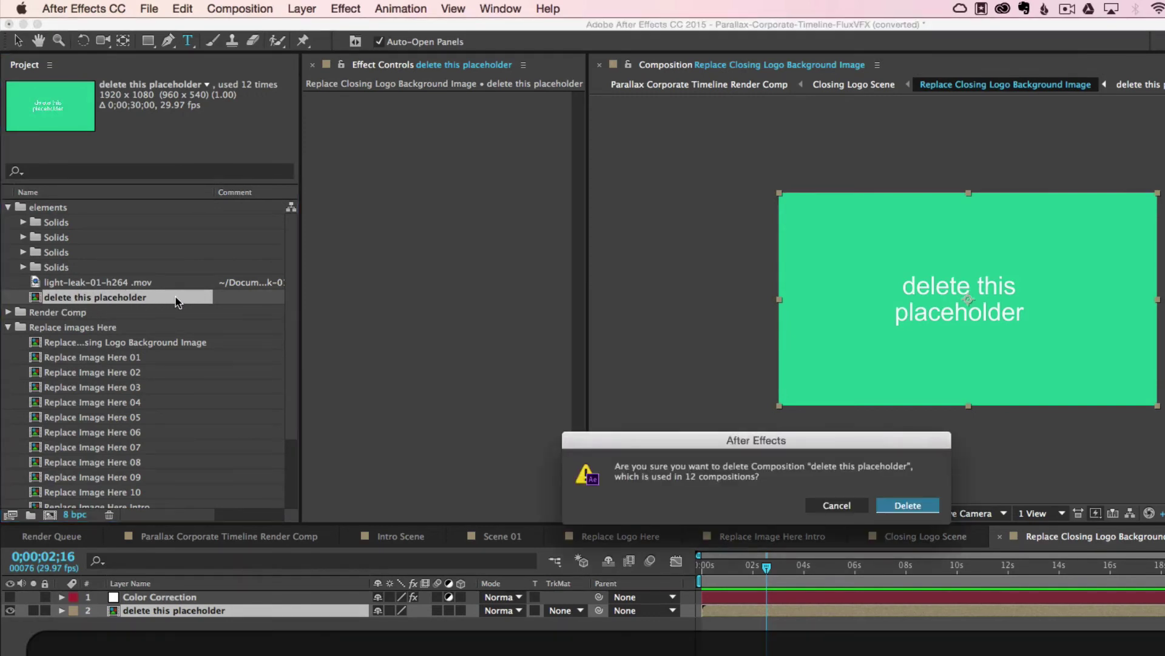
key(Return)
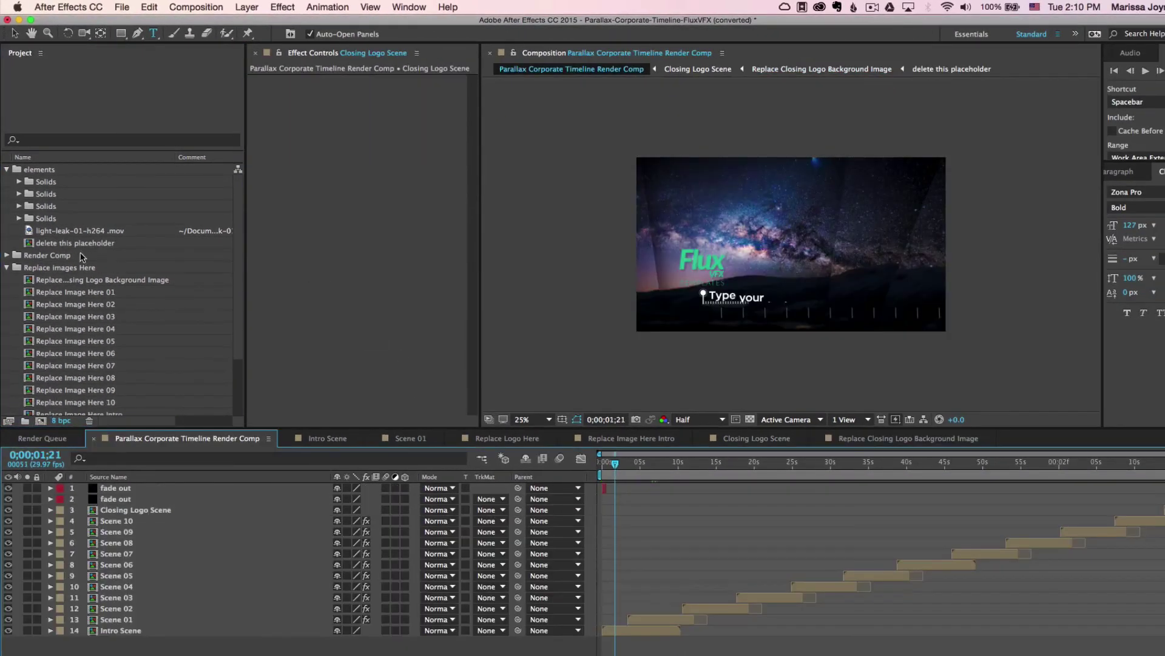
- Collapse the Replace Images Here and elements folders, and duplicate Scene 01 inside the Scenes folder
click(7, 268)
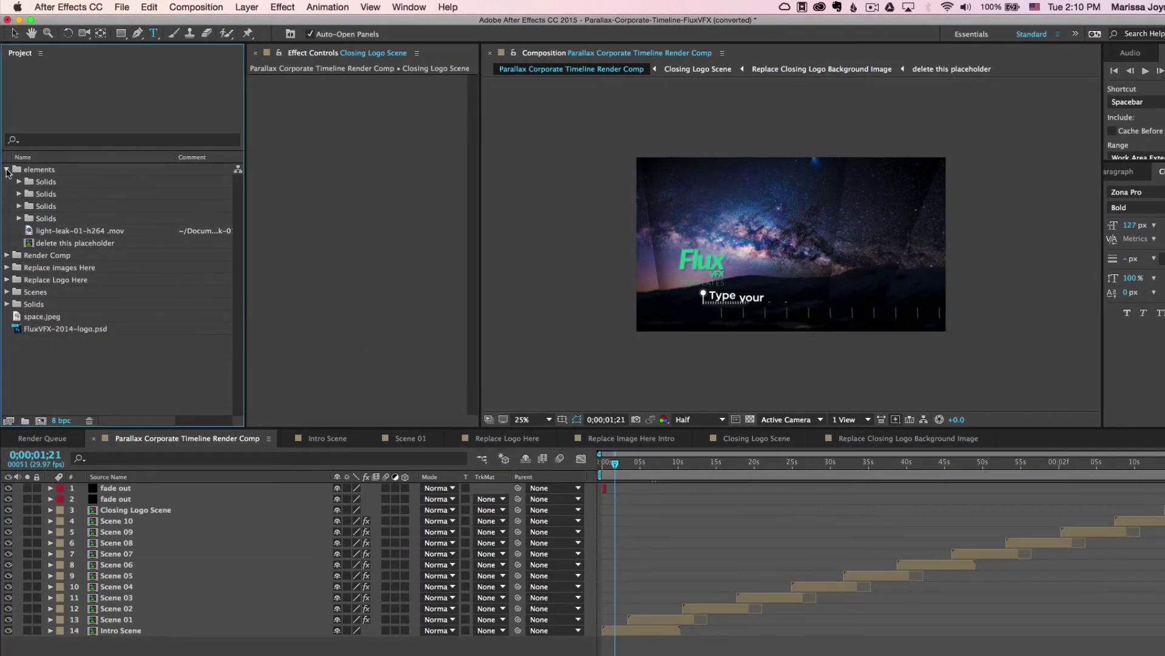
click(7, 170)
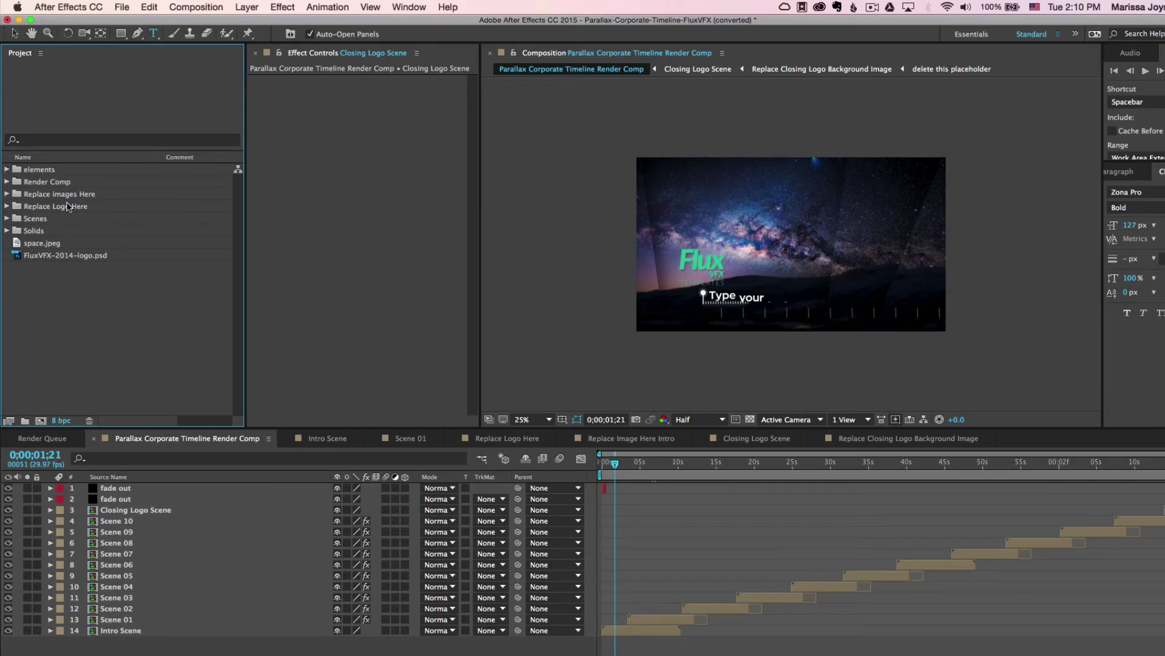
click(37, 219)
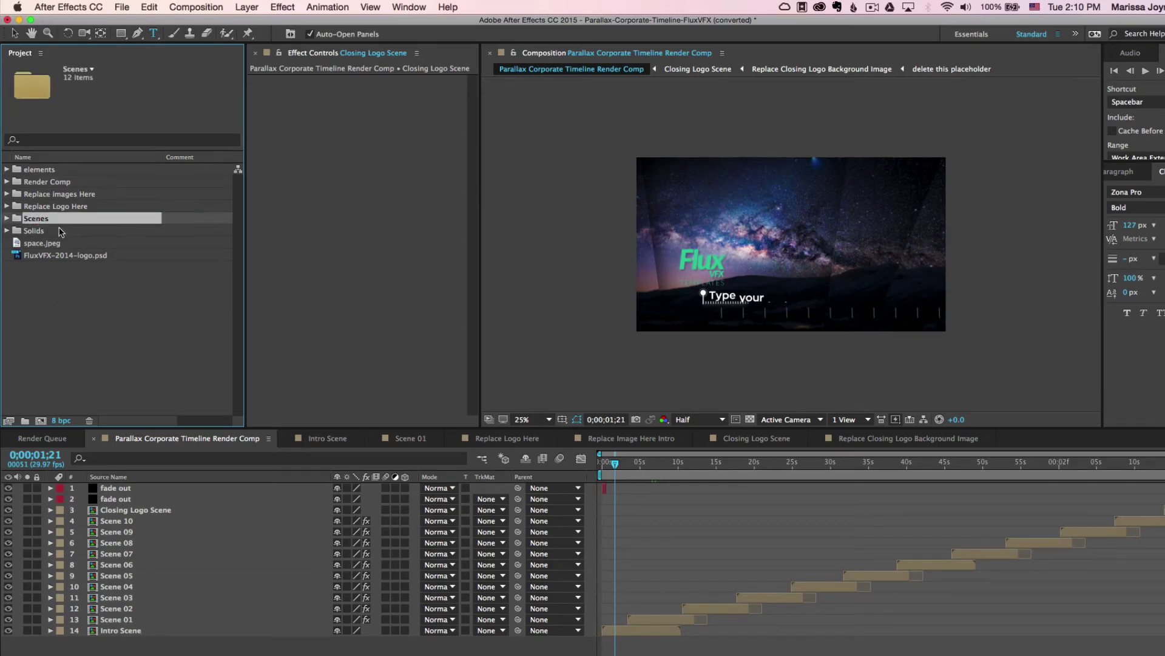
click(8, 219)
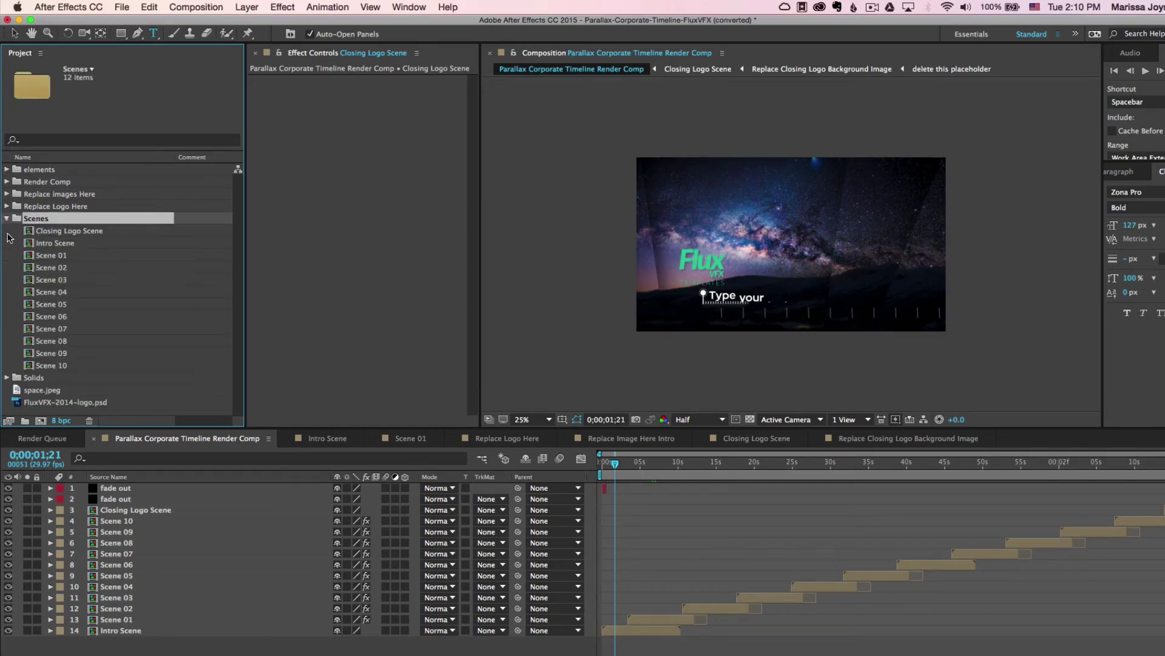
click(71, 257)
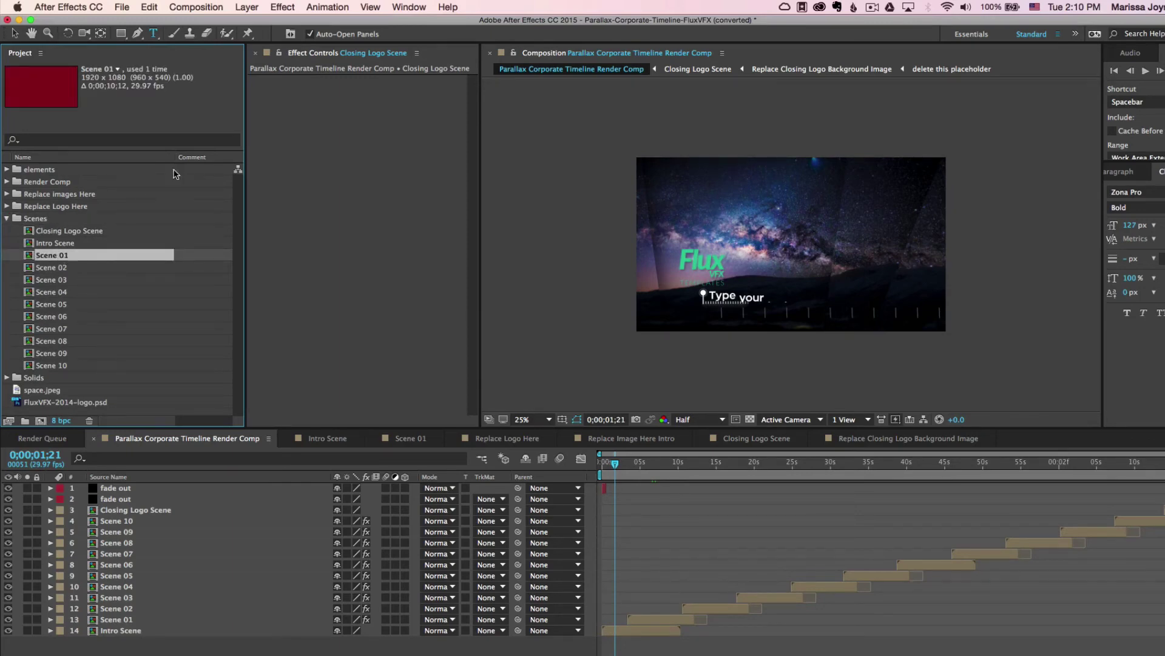
click(150, 7)
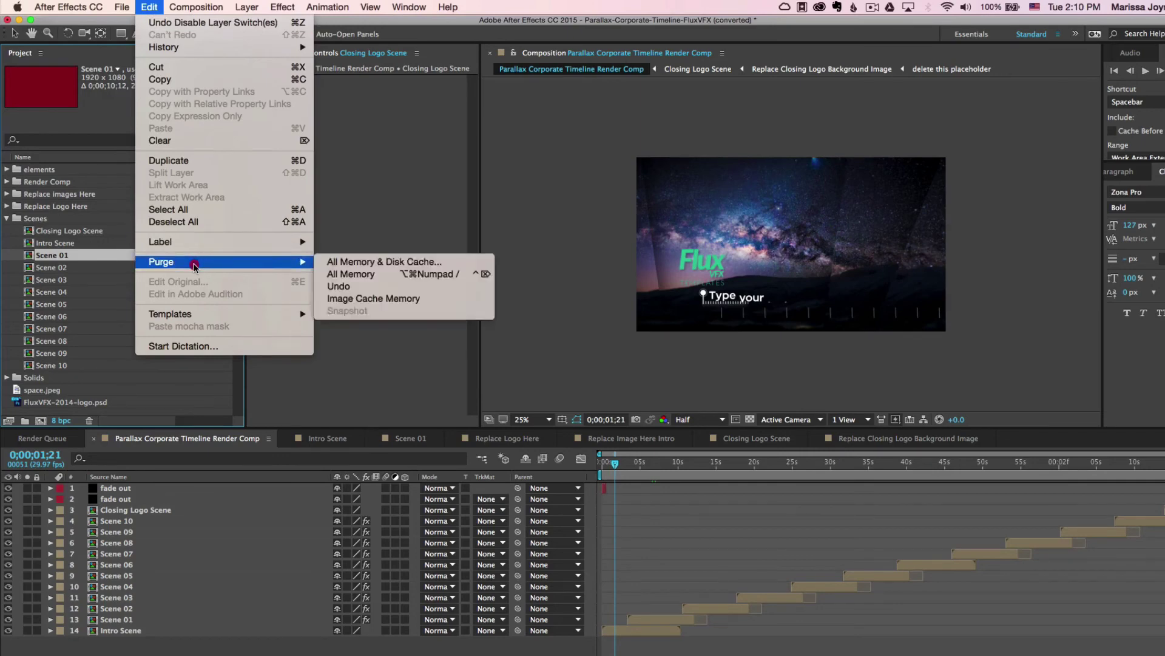
click(186, 161)
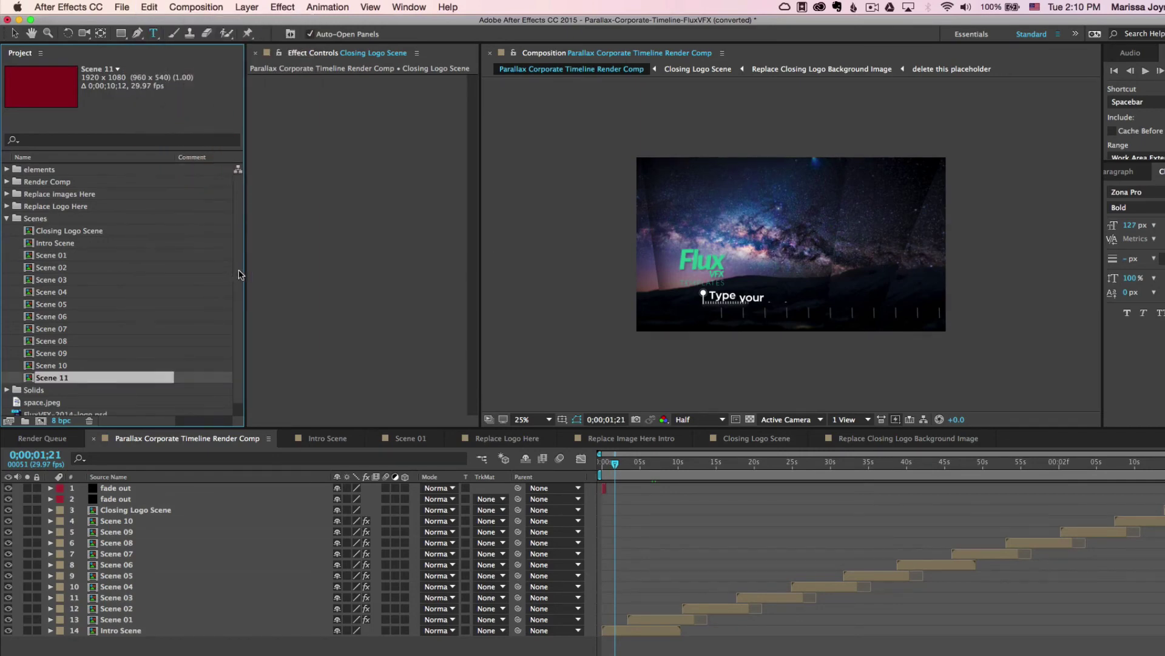
- Open the Scene 11 composition, reveal its shy layers and select the uppermost Replace Image Here 01 layer
double_click(62, 379)
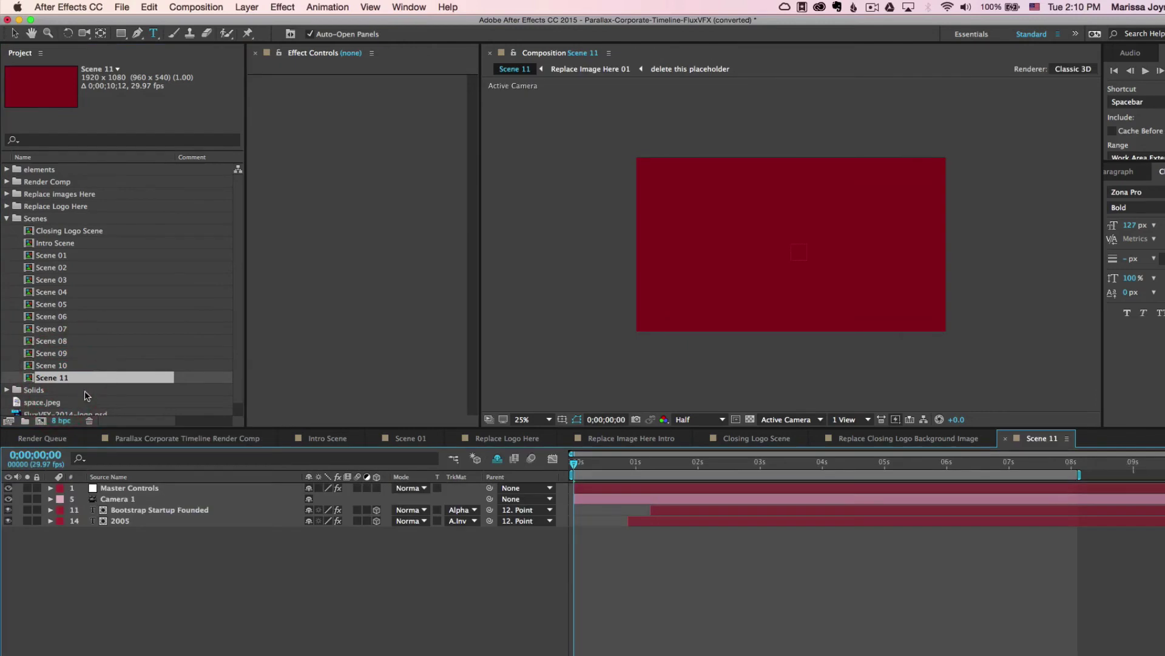
click(498, 459)
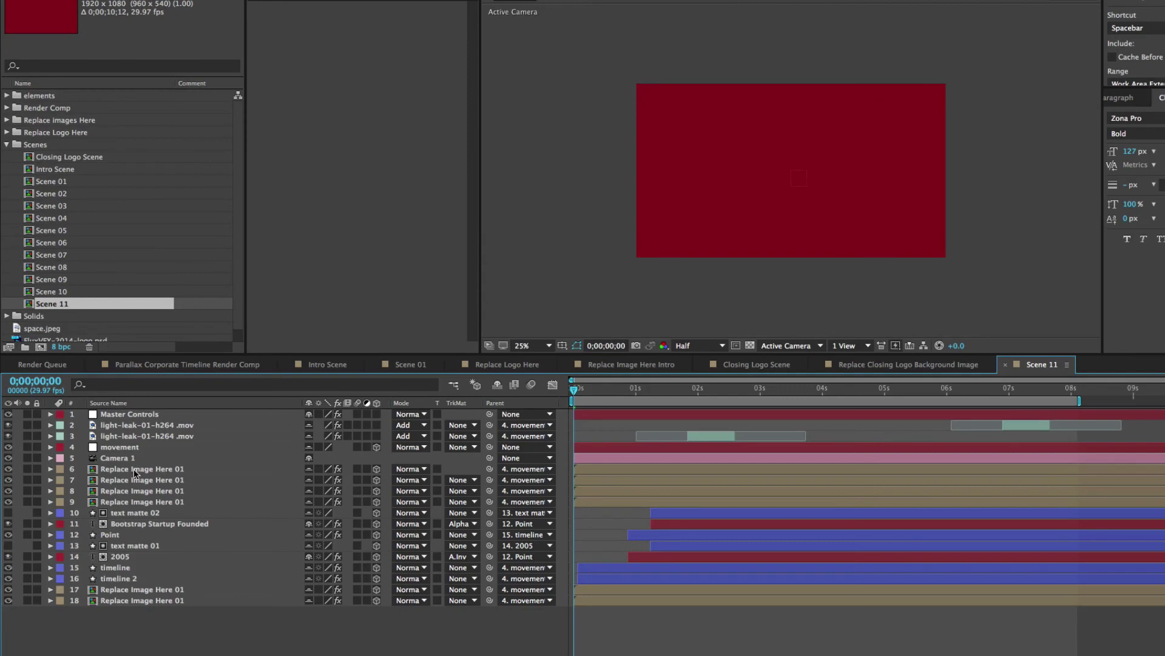
click(134, 469)
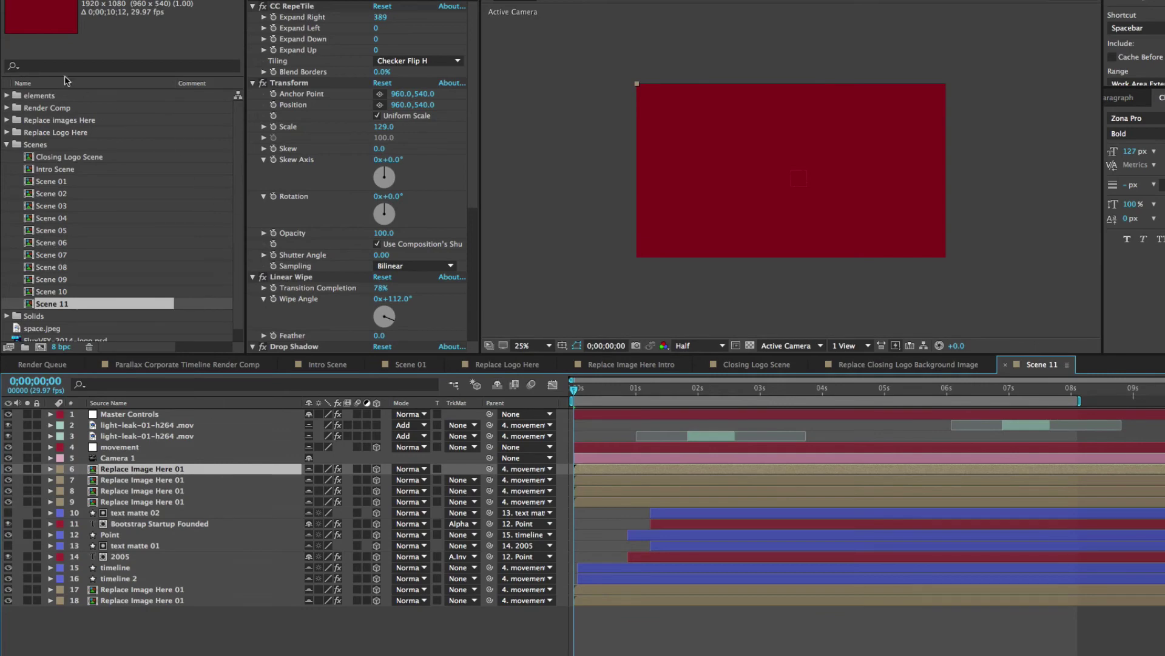
- Duplicate the Replace Image Here 10 composition inside the Replace images Here folder
click(48, 120)
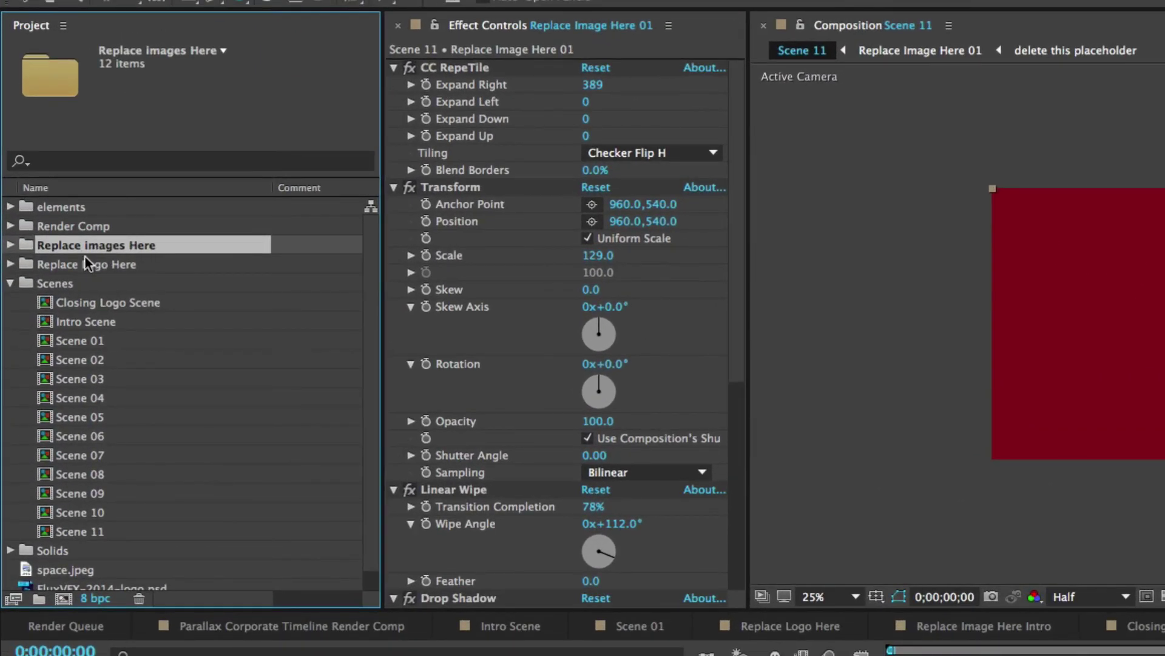
click(10, 244)
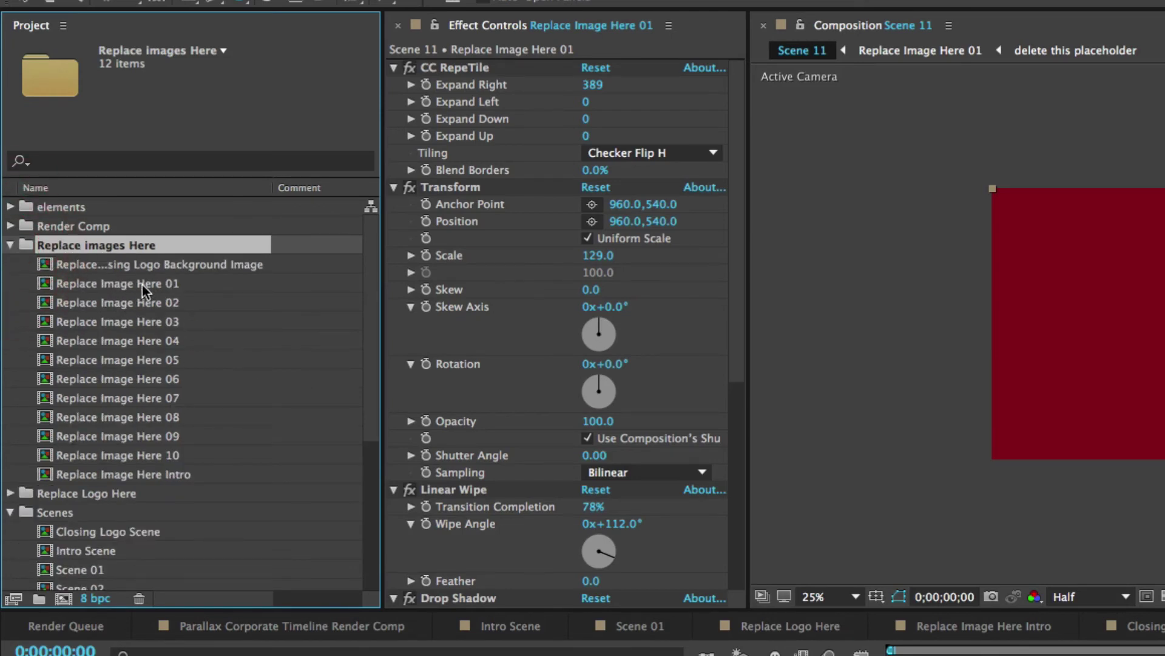
click(126, 455)
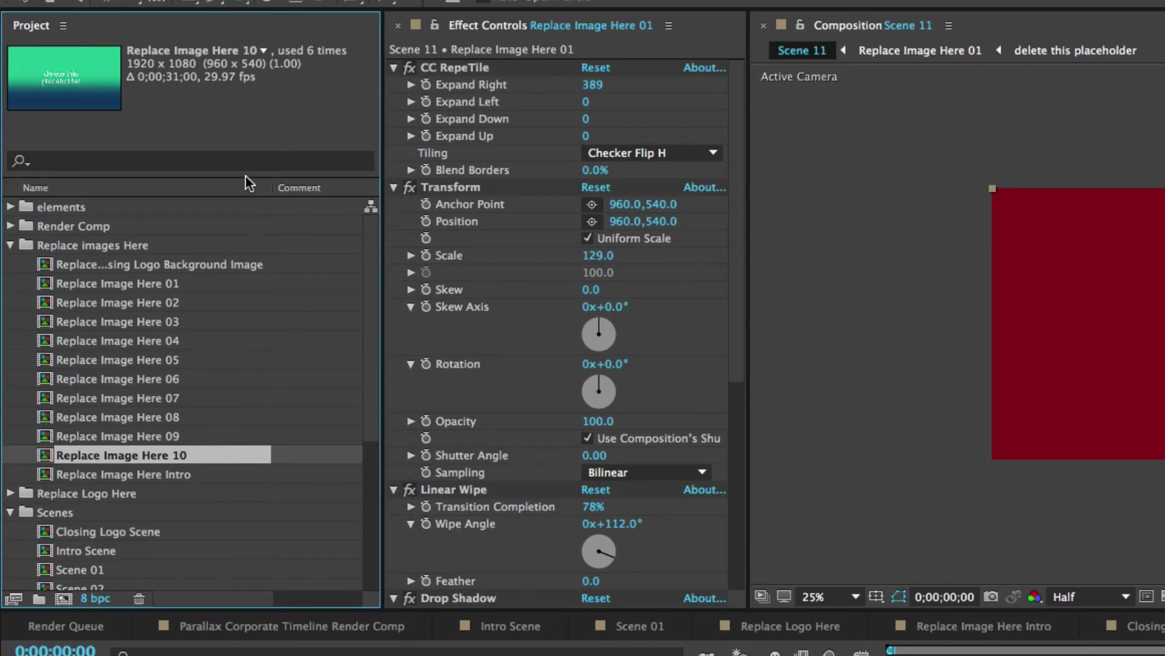
key(super+d)
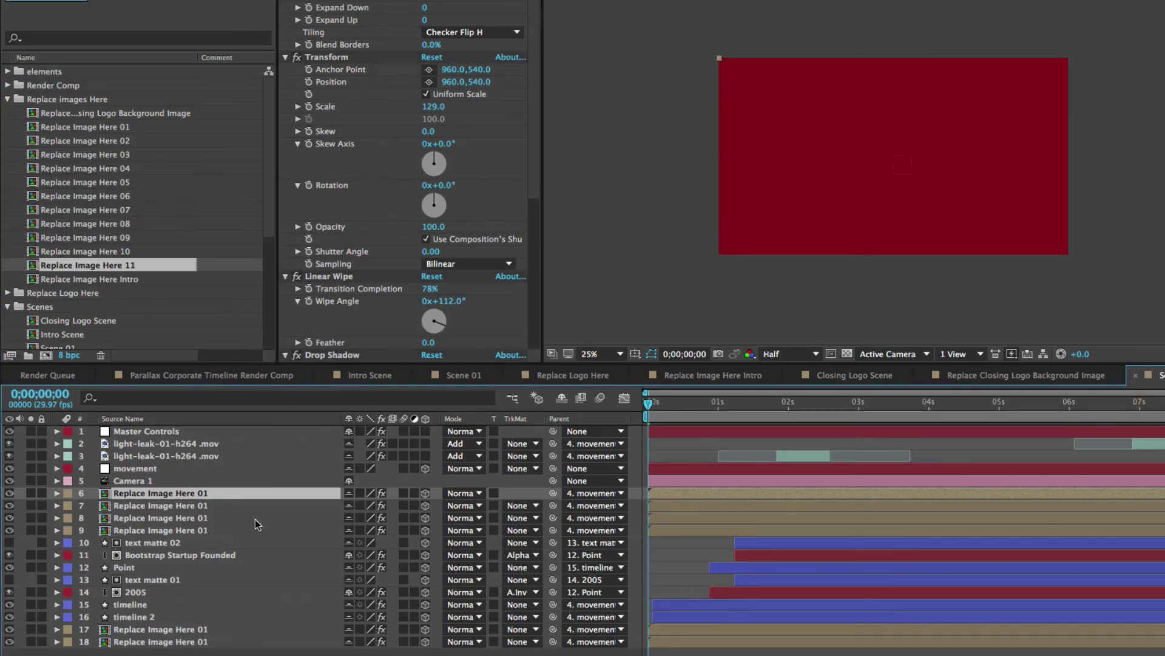
- Replace all six Replace Image Here 01 layers in Scene 11 with the Replace Image Here 11 composition, and deselect the layers
super+click(199, 508)
super+click(199, 518)
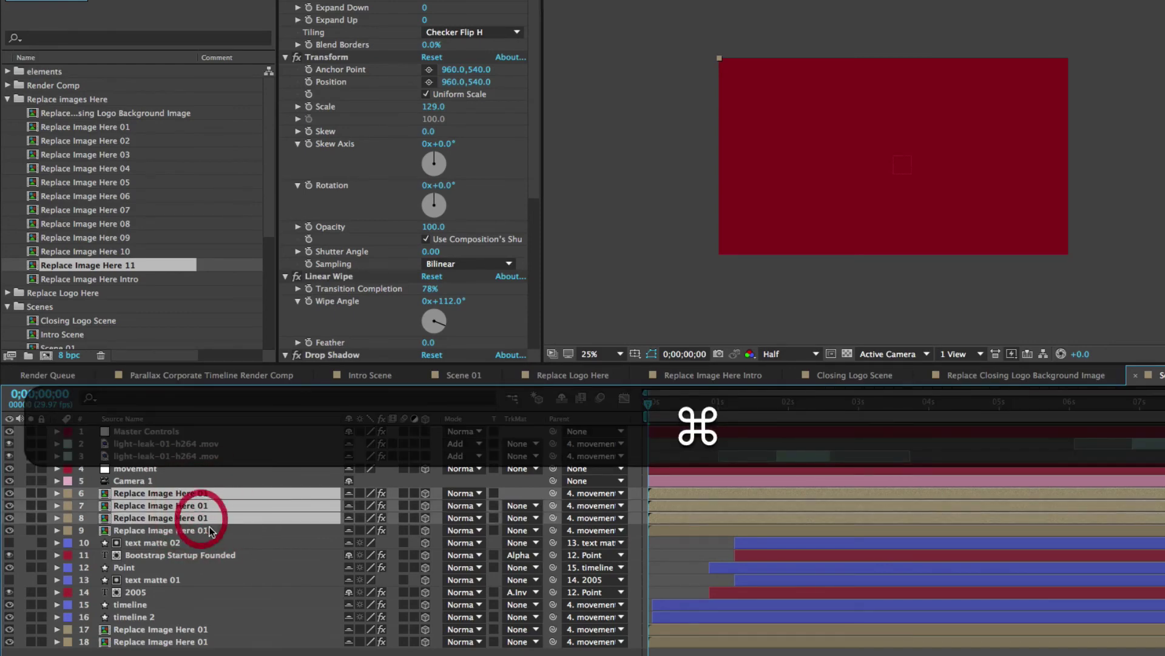
super+click(197, 532)
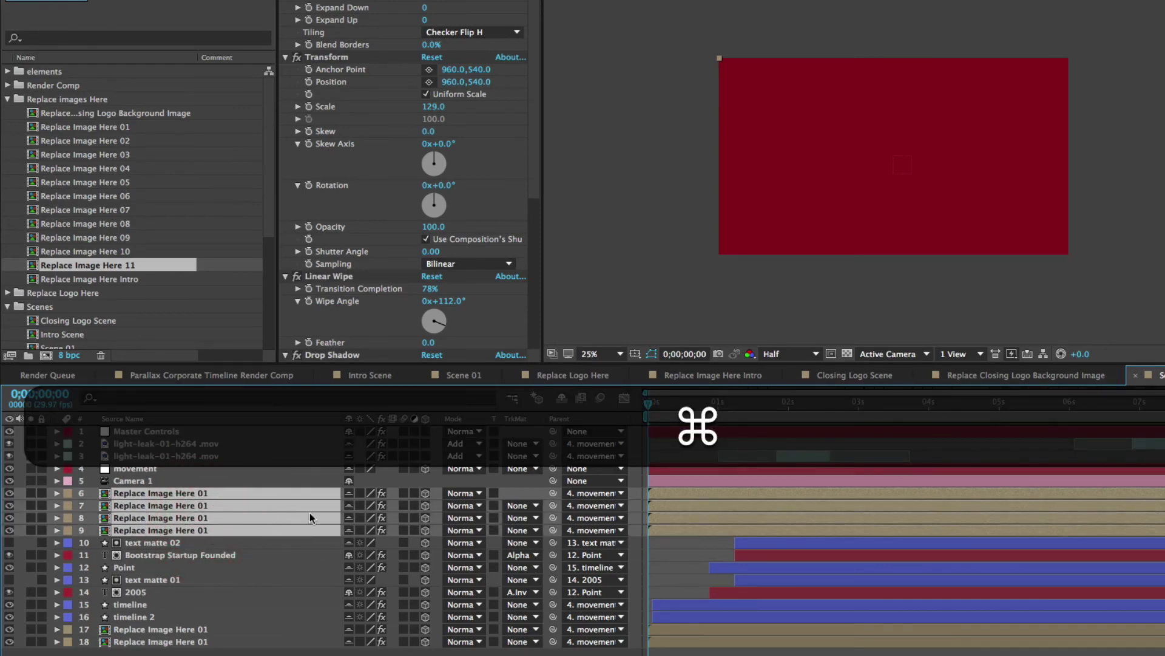
super+click(200, 632)
super+click(199, 641)
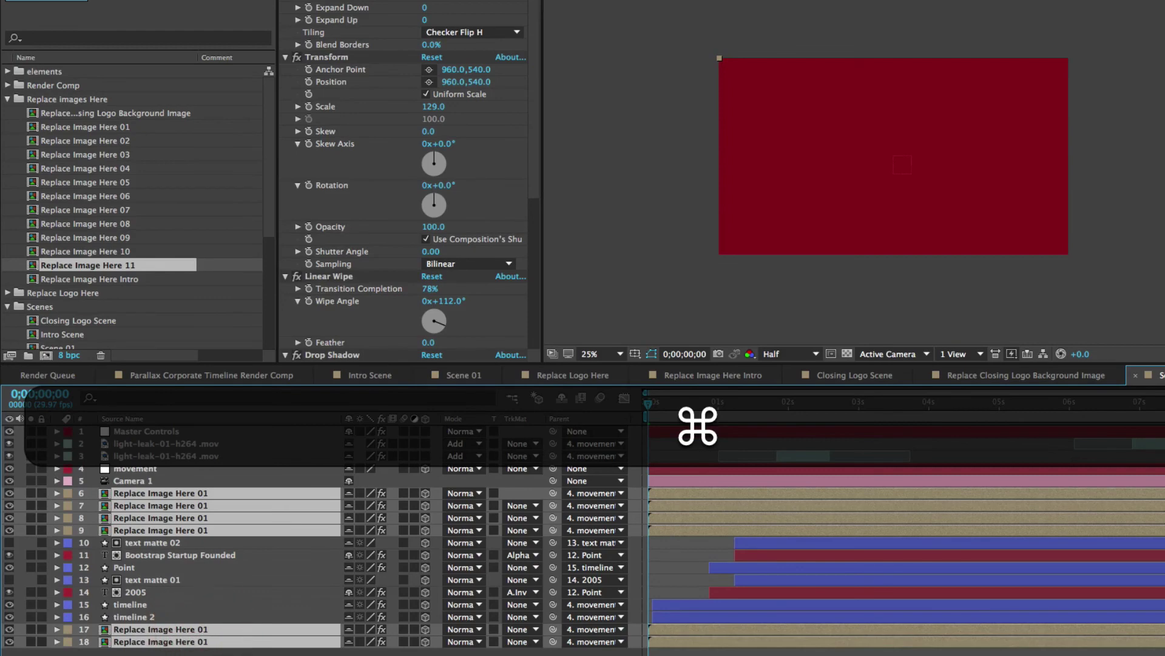
click(111, 267)
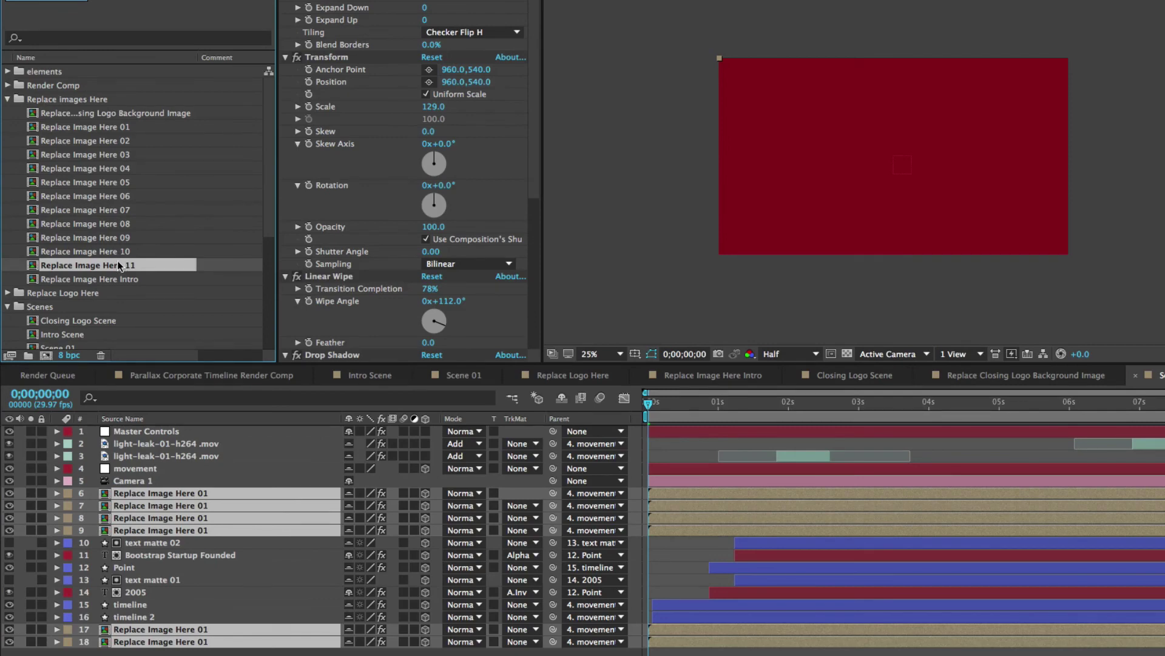
key(alt)
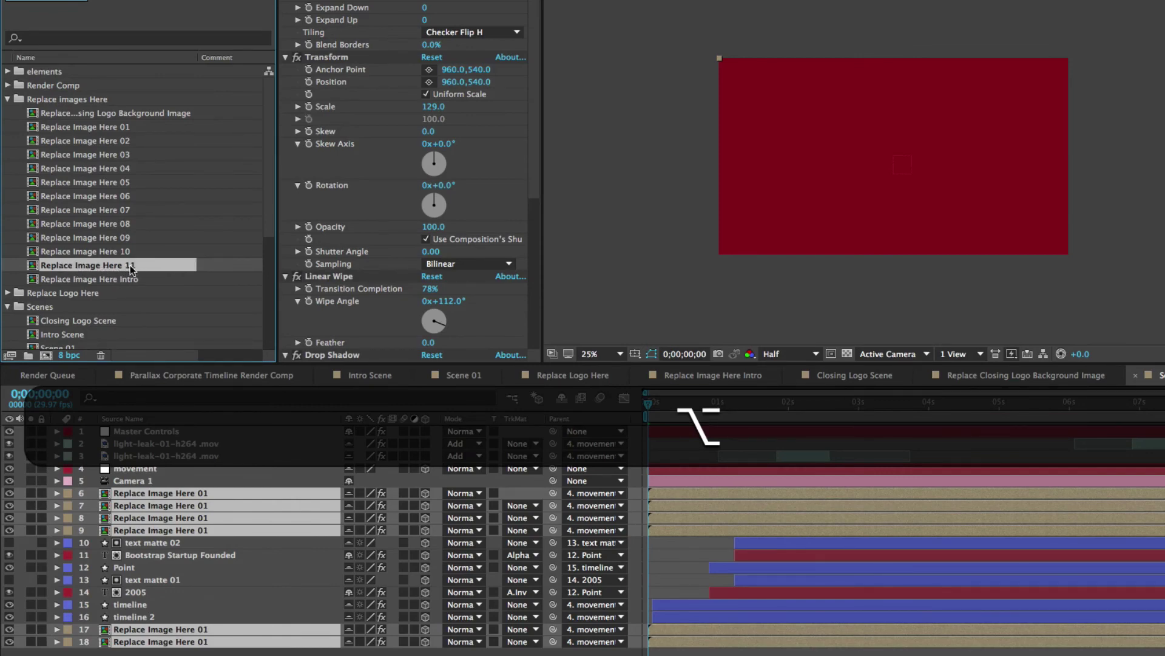
drag(135, 269, 178, 498)
drag(178, 498, 178, 498)
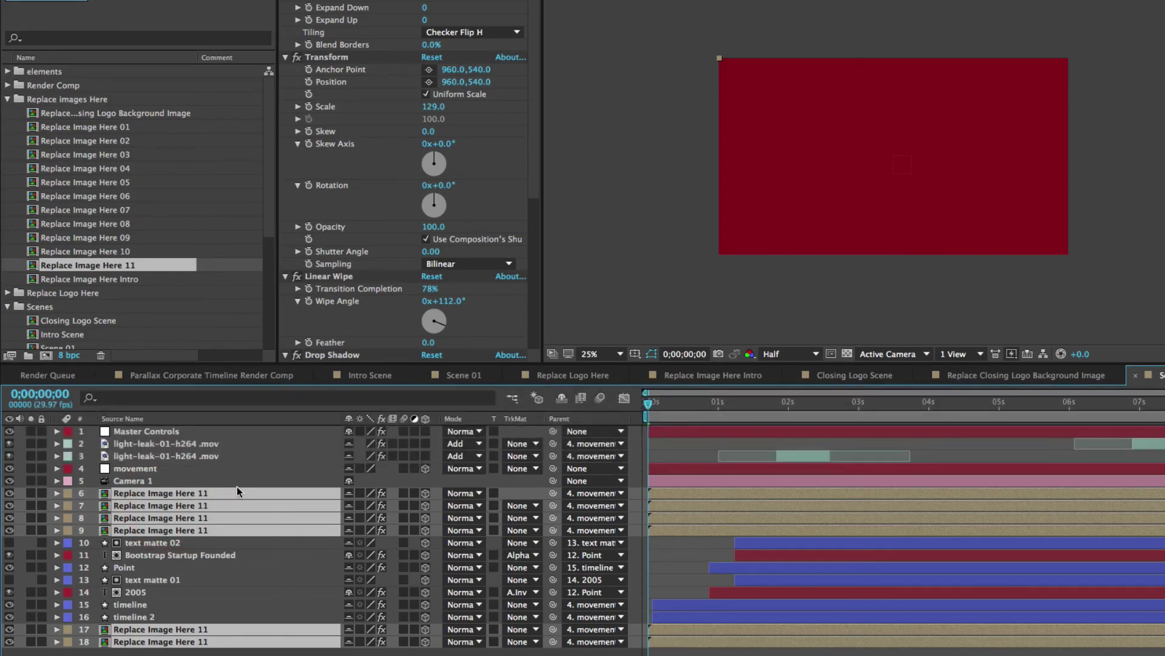
key(super+shift+a)
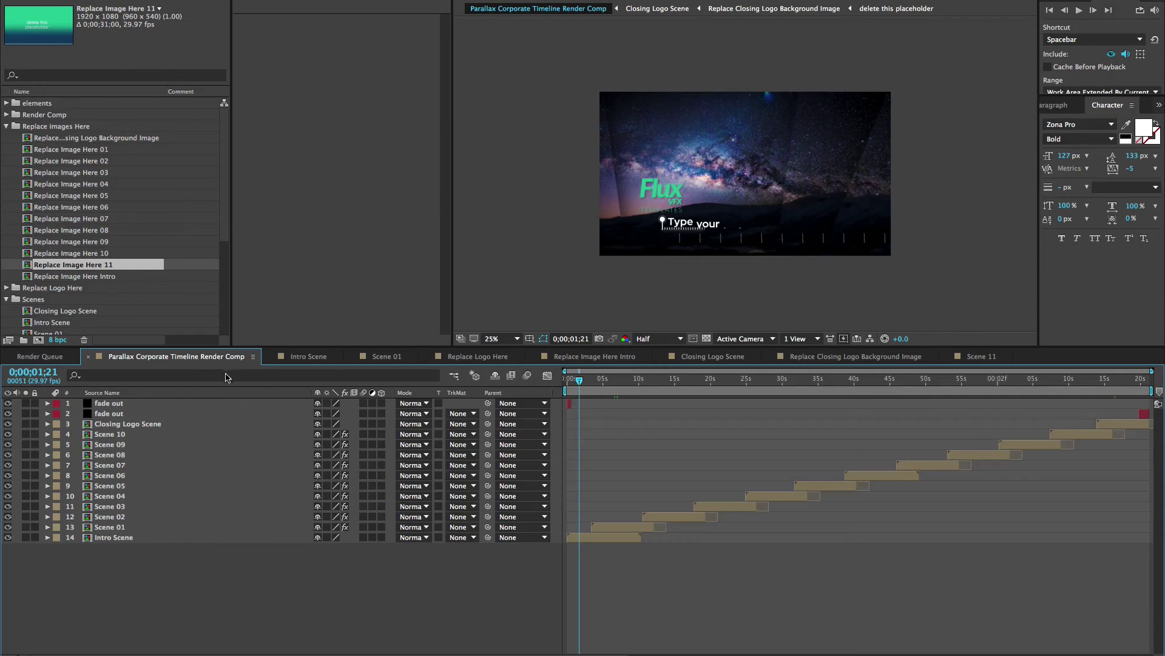
- Add Scene 11 to the Parallax Corporate Timeline Render Comp between Closing Logo Scene and Scene 10, starting at about 1 minute 15 seconds
scroll(218, 298, down, 5)
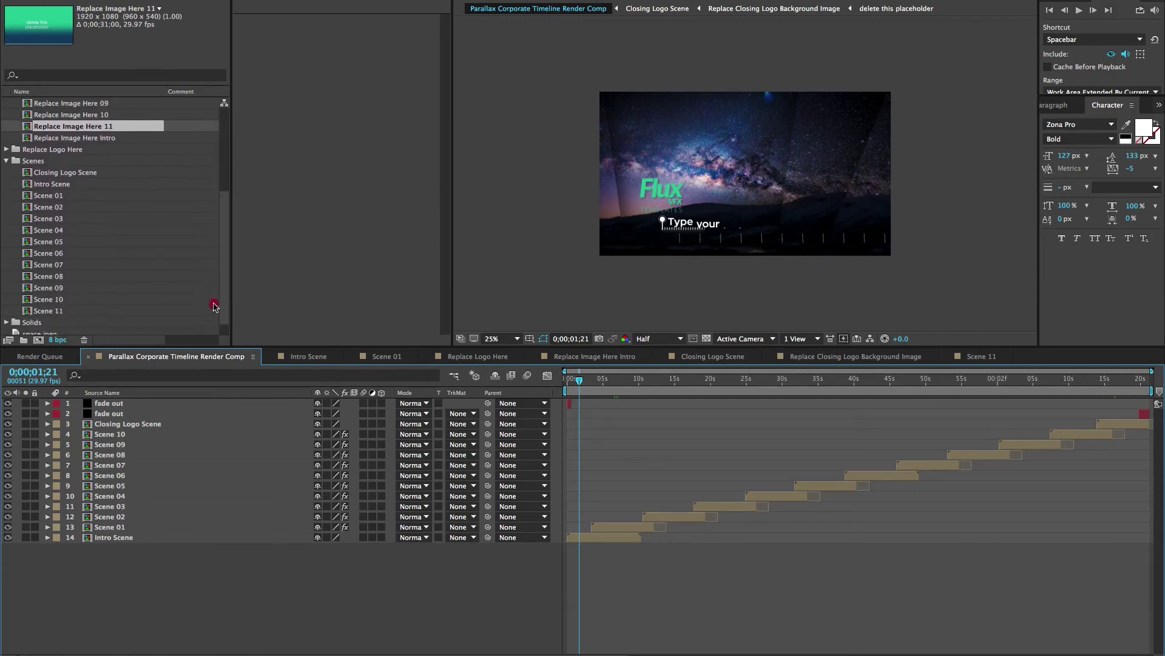
click(46, 289)
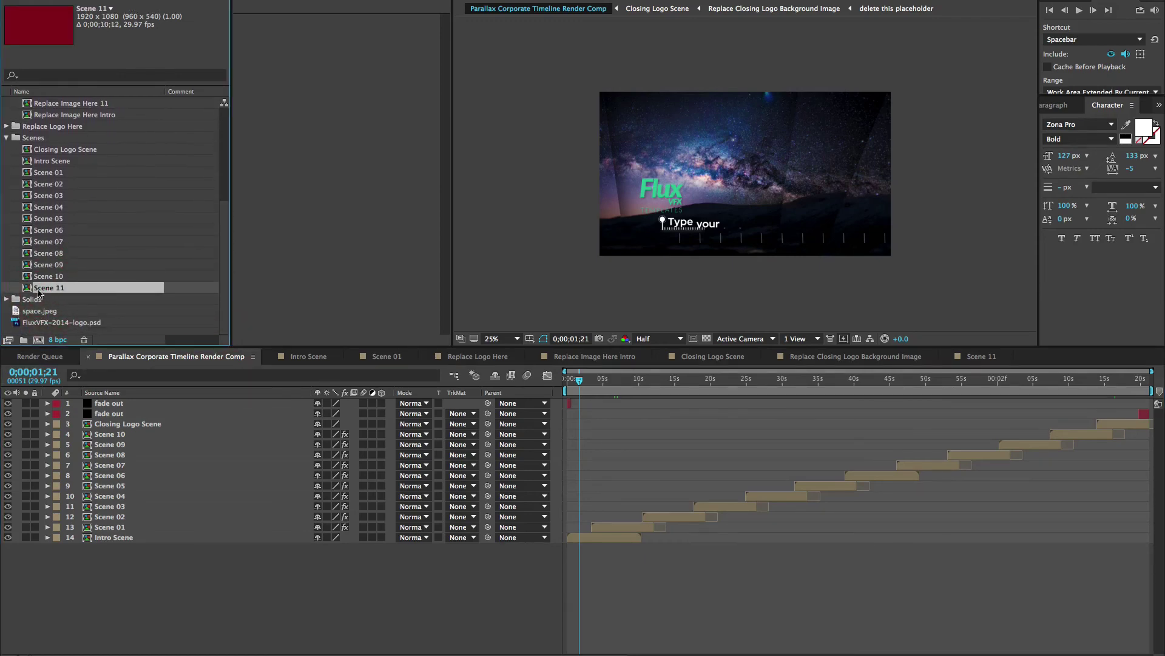
drag(26, 290, 104, 433)
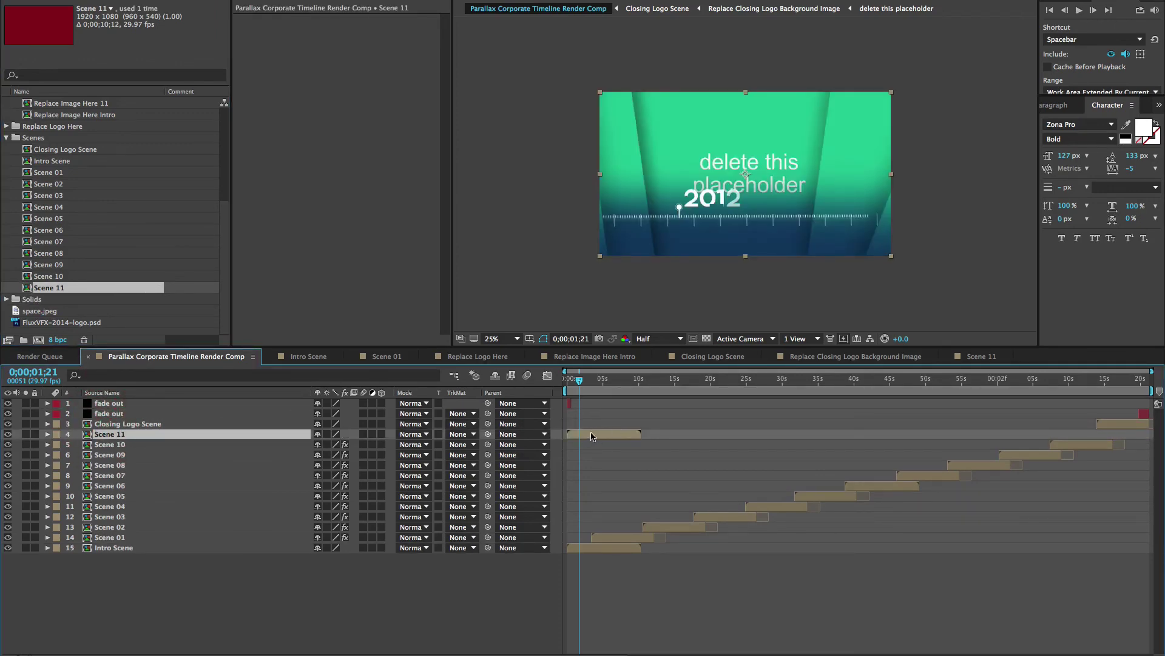
drag(589, 437, 1129, 441)
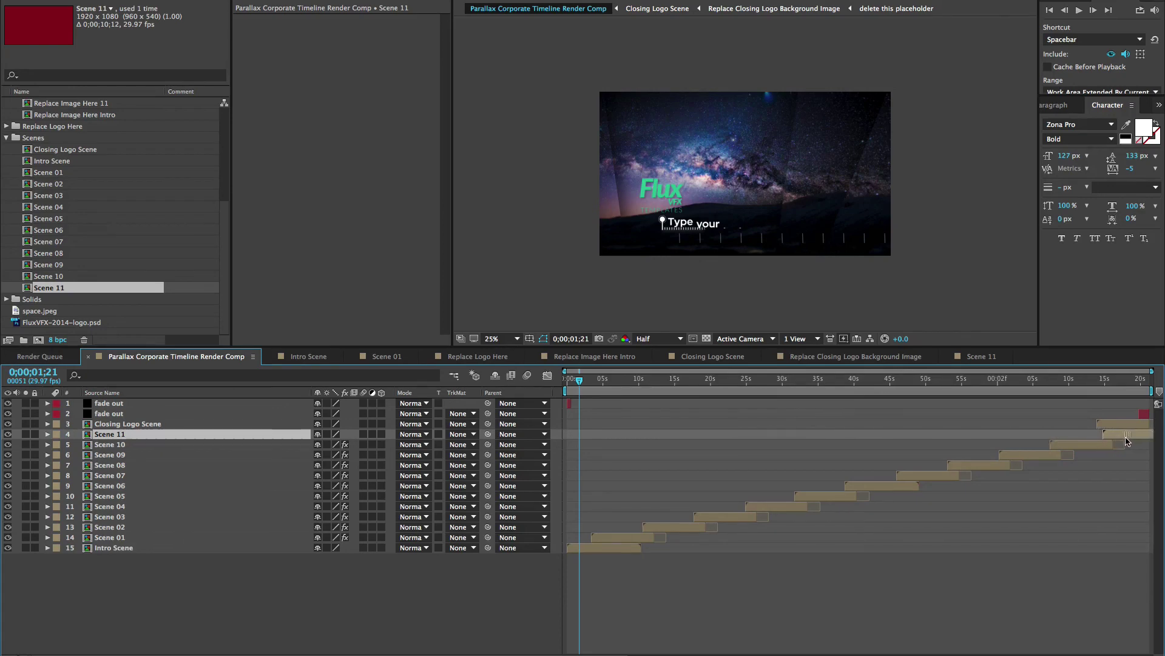
- Scrub the render composition from the start of Scene 09 to 0;01;10;06 to examine how it overlaps Scene 10
click(771, 434)
click(999, 380)
drag(999, 381, 1070, 378)
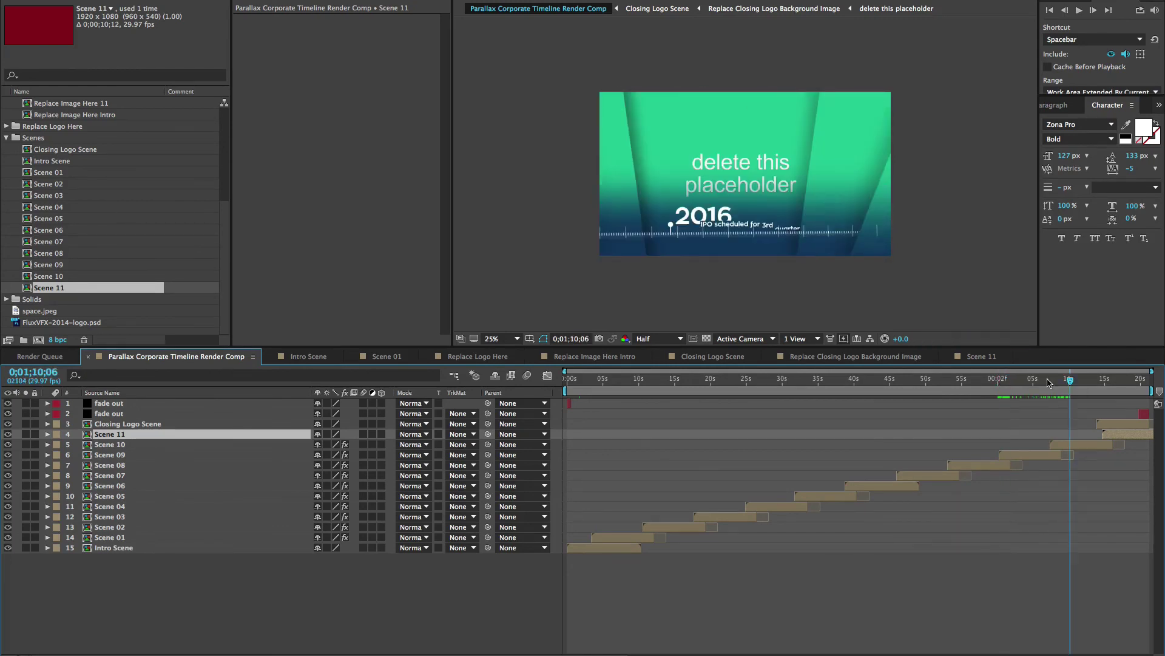